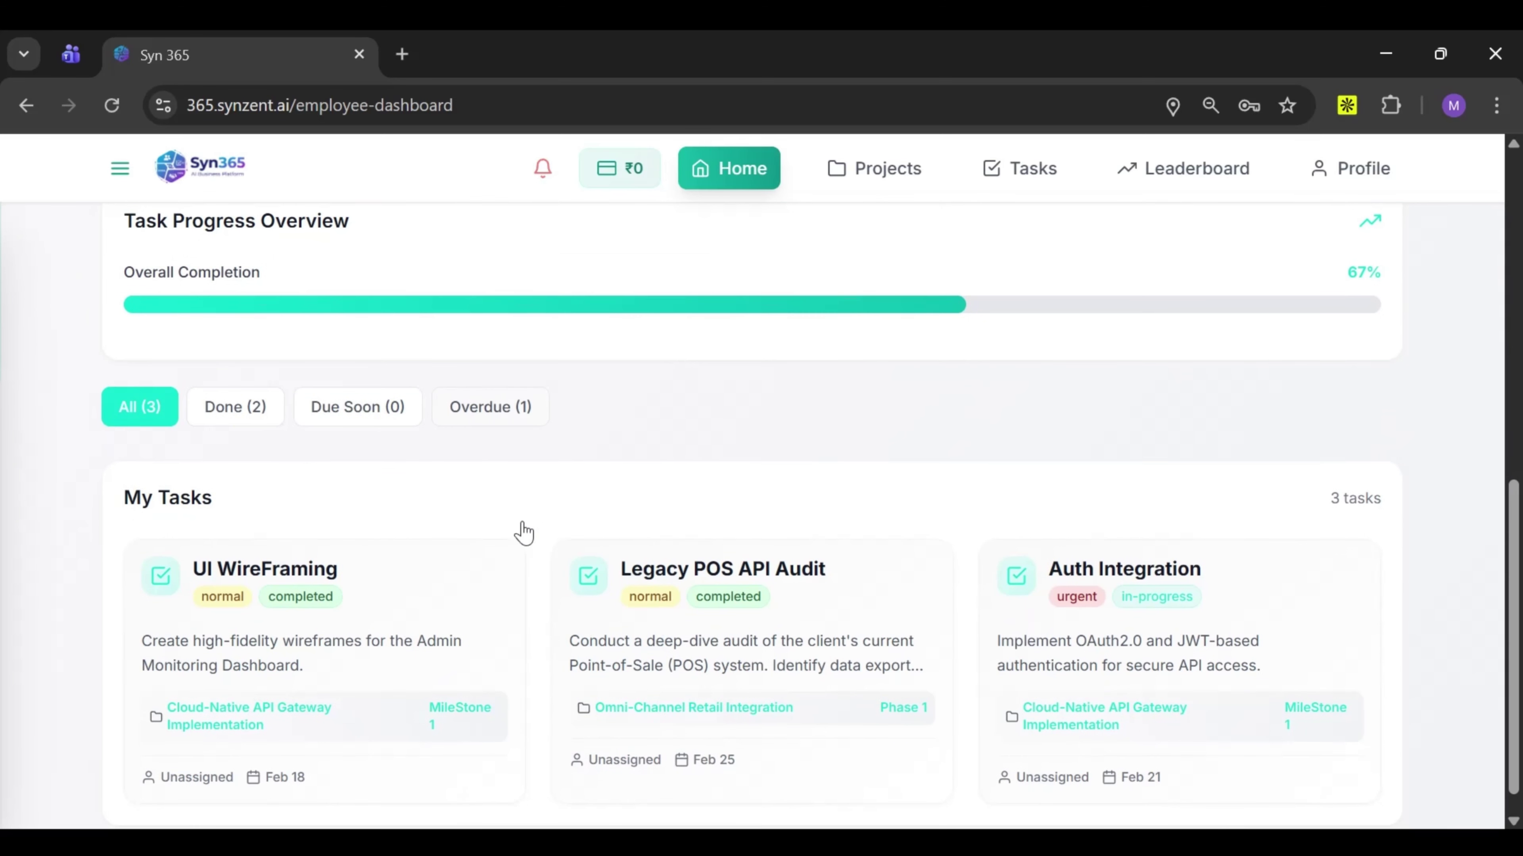
# Review the My Tasks list and the task progress overview on the employee dashboard
pyautogui.scroll(-1, 523, 532)
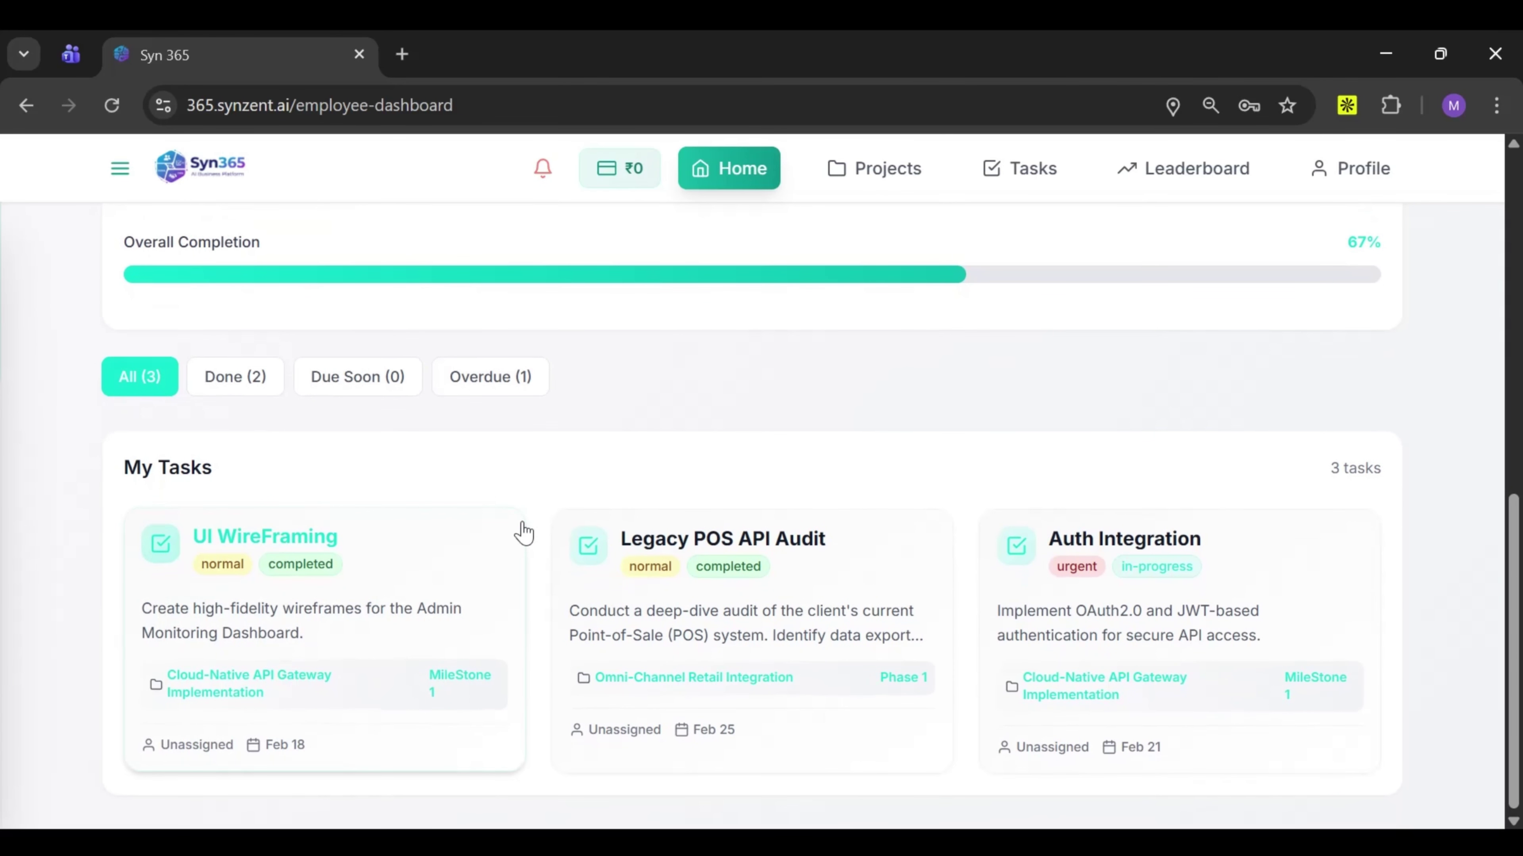
pyautogui.scroll(15, 523, 532)
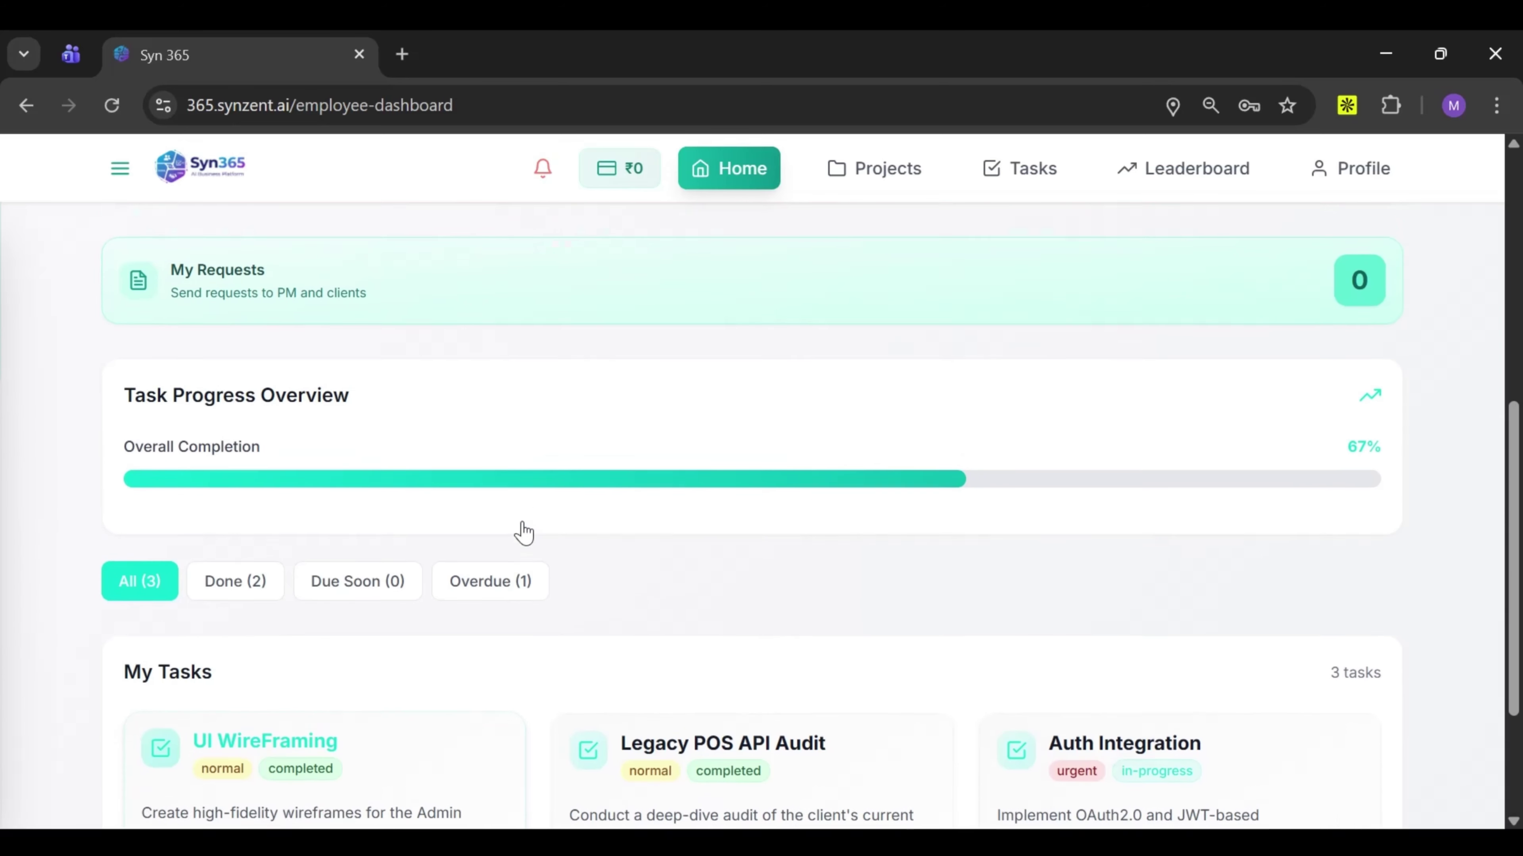
pyautogui.scroll(3, 523, 532)
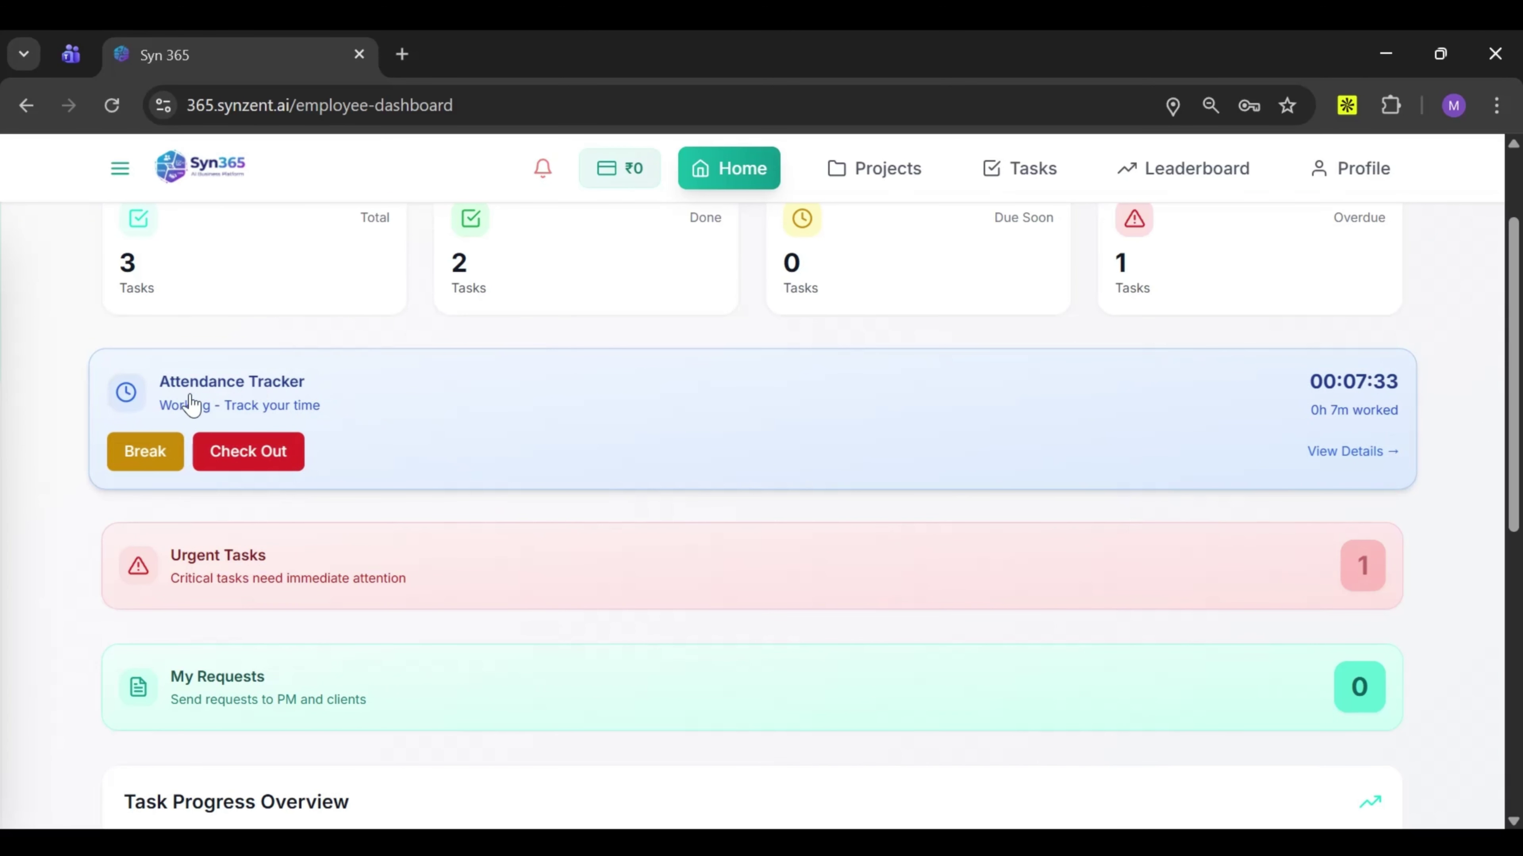
# Open the Attendance Tracker and review today's work timer and summary
pyautogui.click(237, 400)
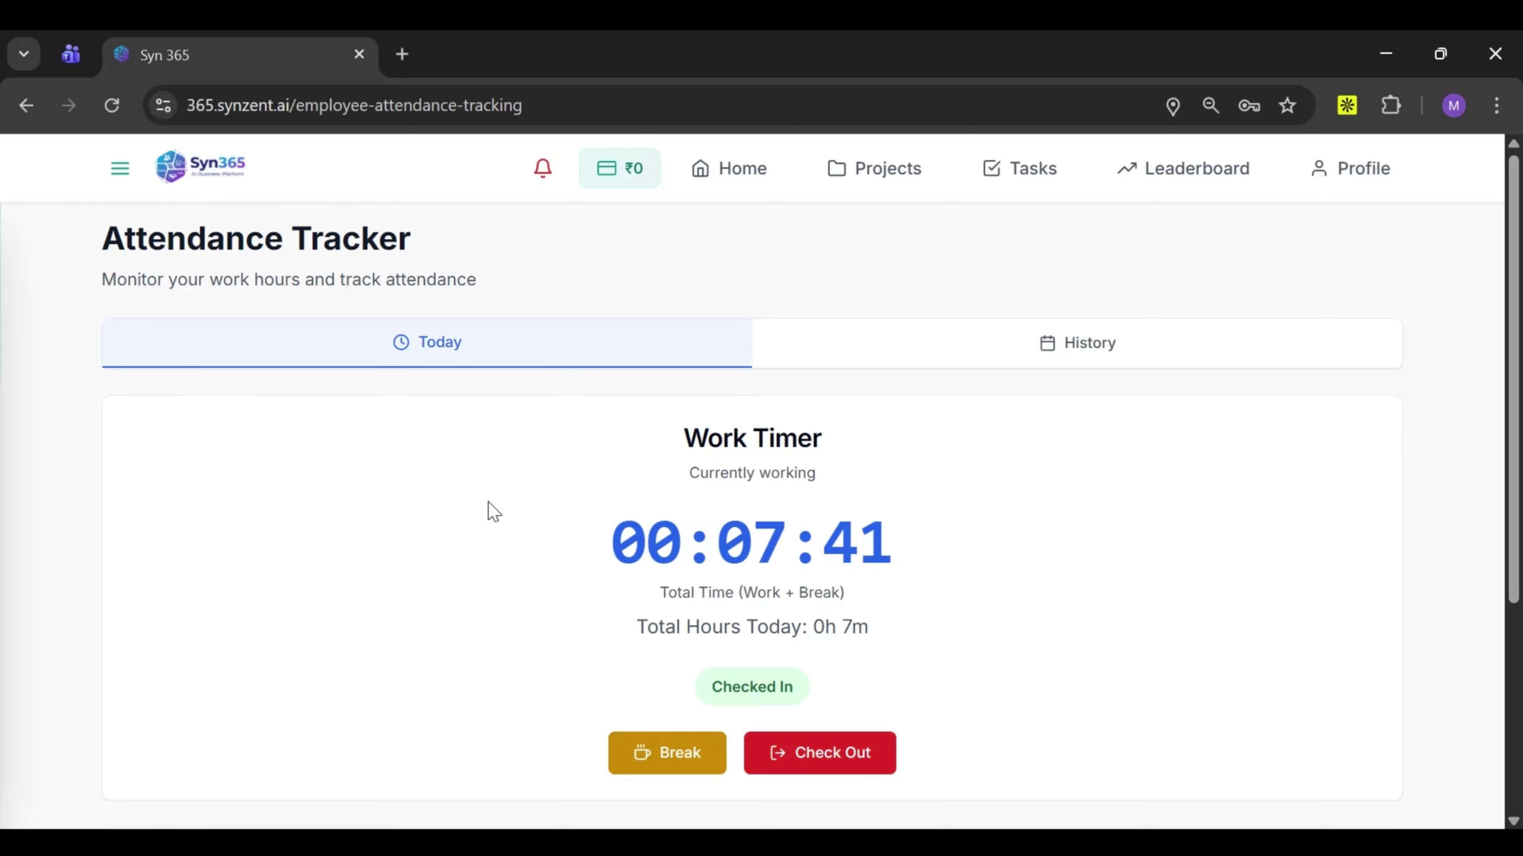
pyautogui.scroll(-3, 490, 511)
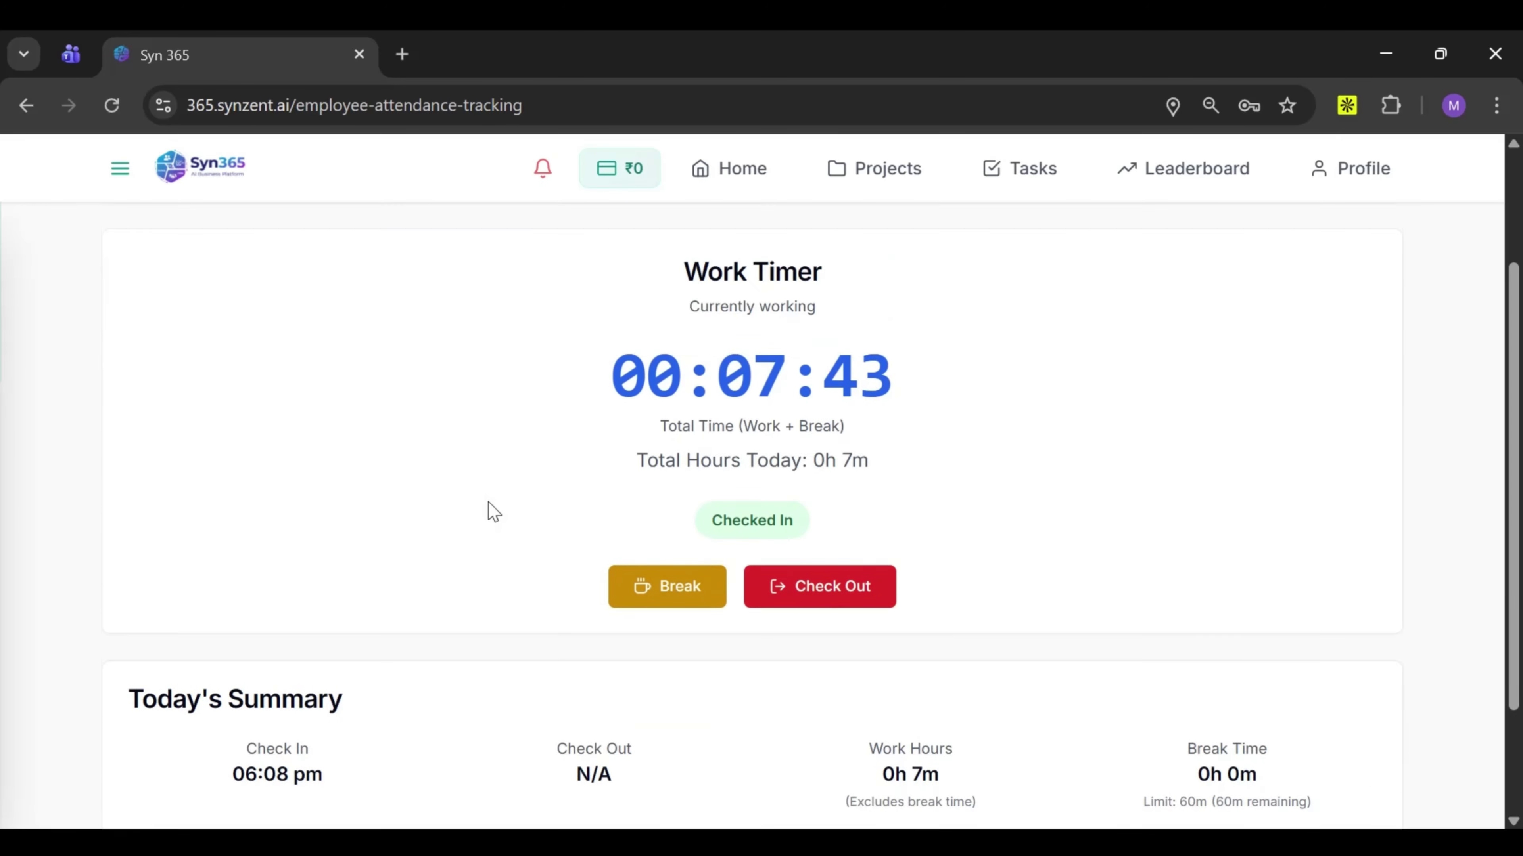
pyautogui.scroll(3, 489, 512)
# Show the attendance history and review its working days summary, February 2026 calendar and detailed records
pyautogui.click(853, 346)
pyautogui.scroll(-10, 463, 691)
pyautogui.scroll(10, 462, 690)
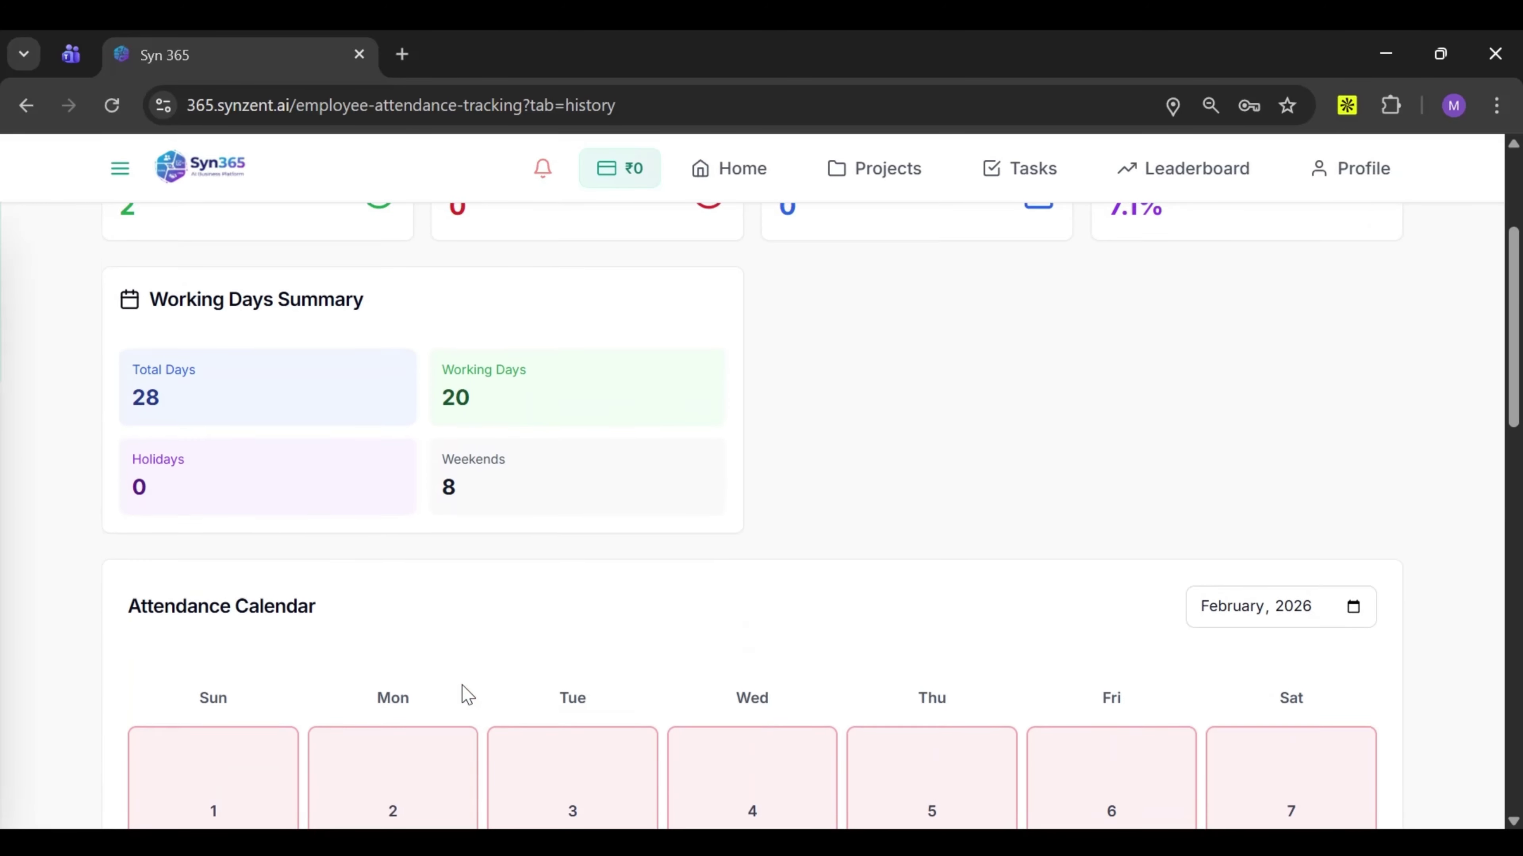
pyautogui.scroll(4, 465, 694)
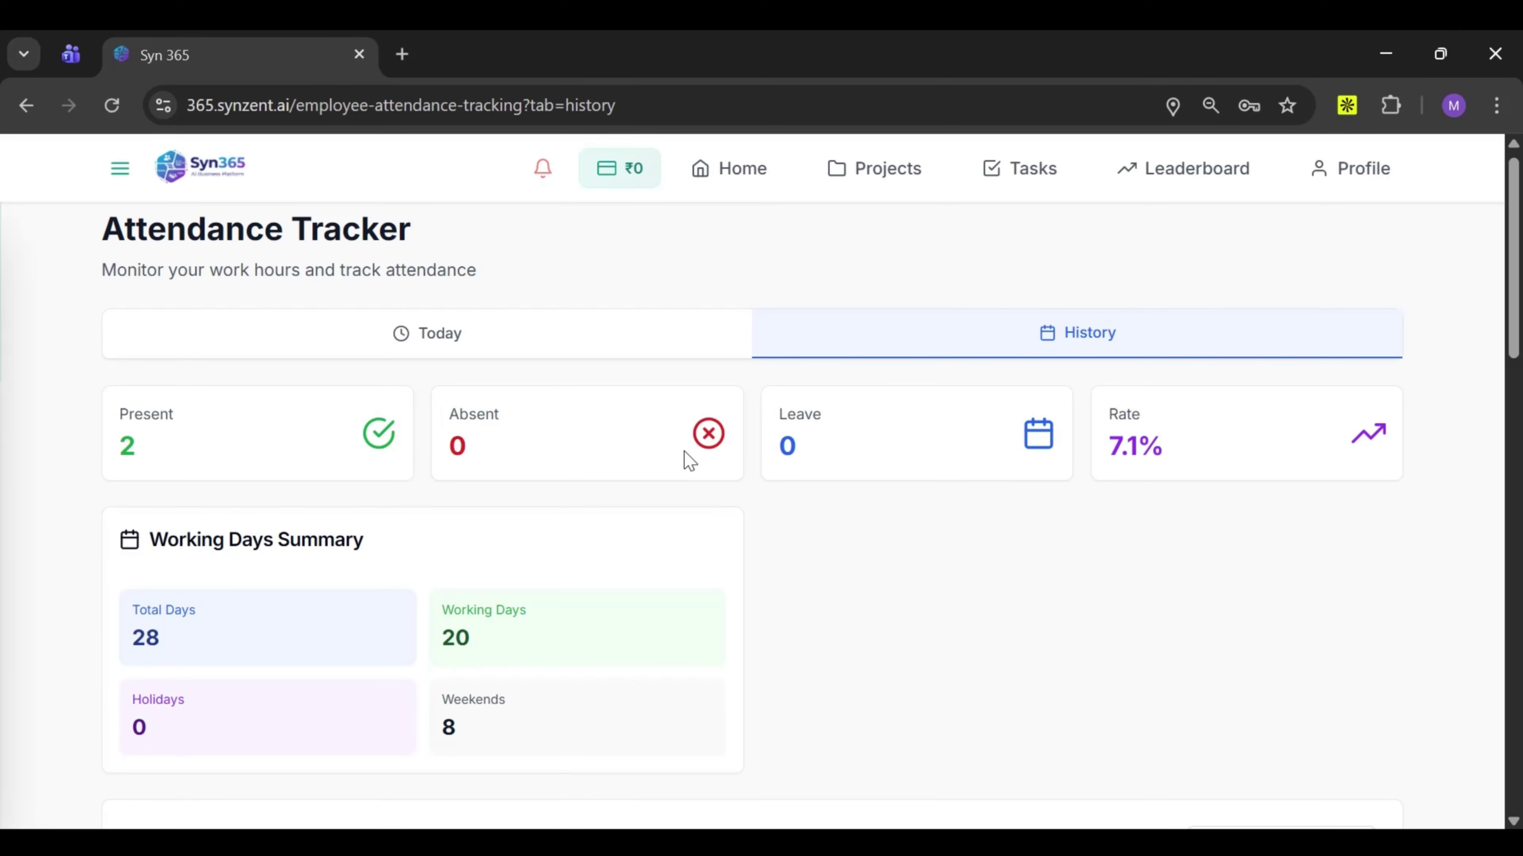
pyautogui.scroll(-10, 568, 643)
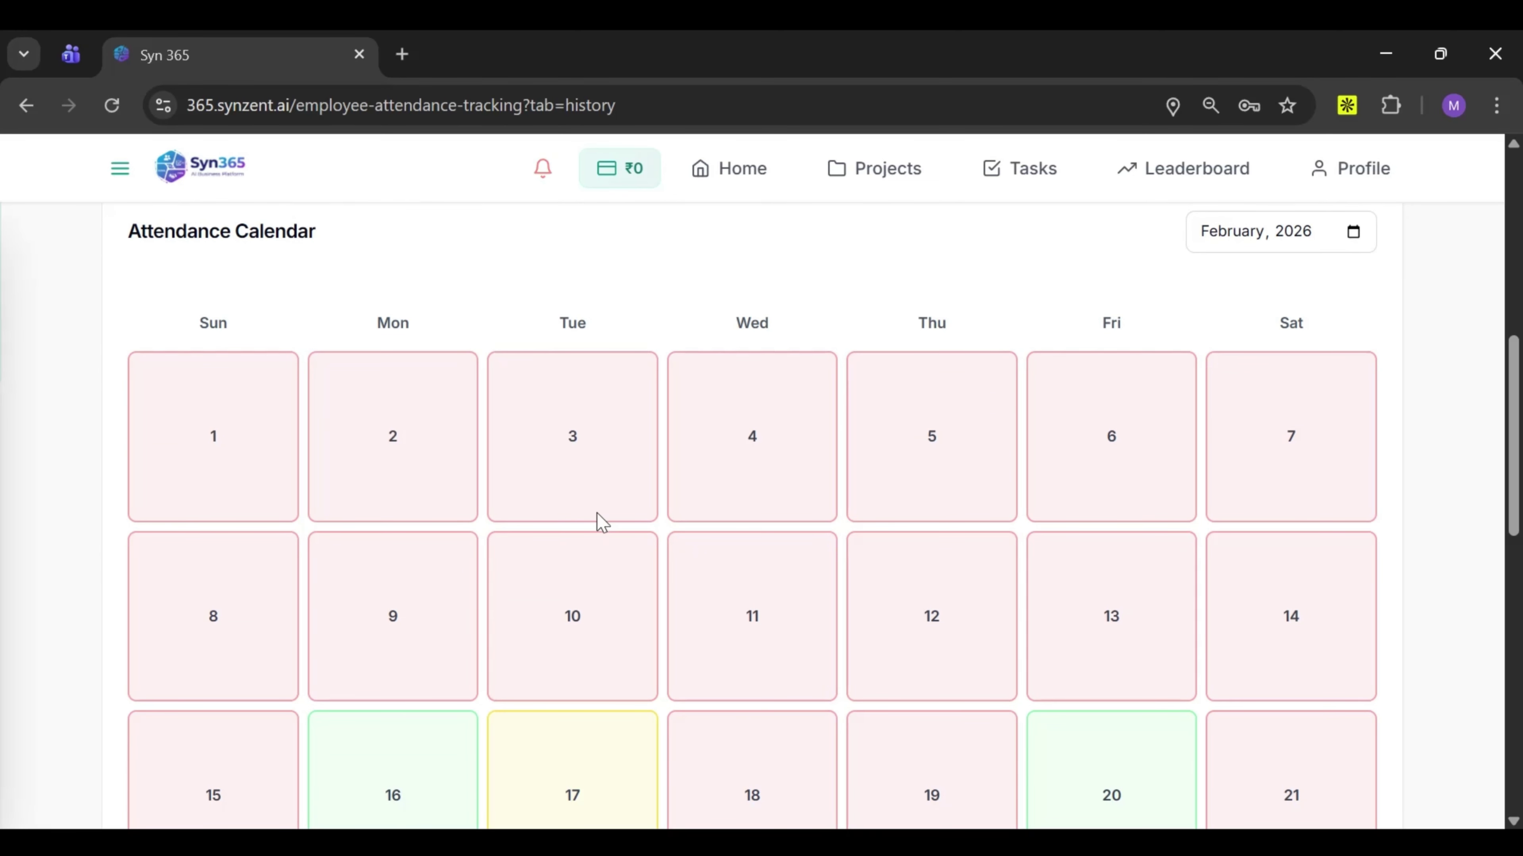
pyautogui.scroll(-6, 600, 522)
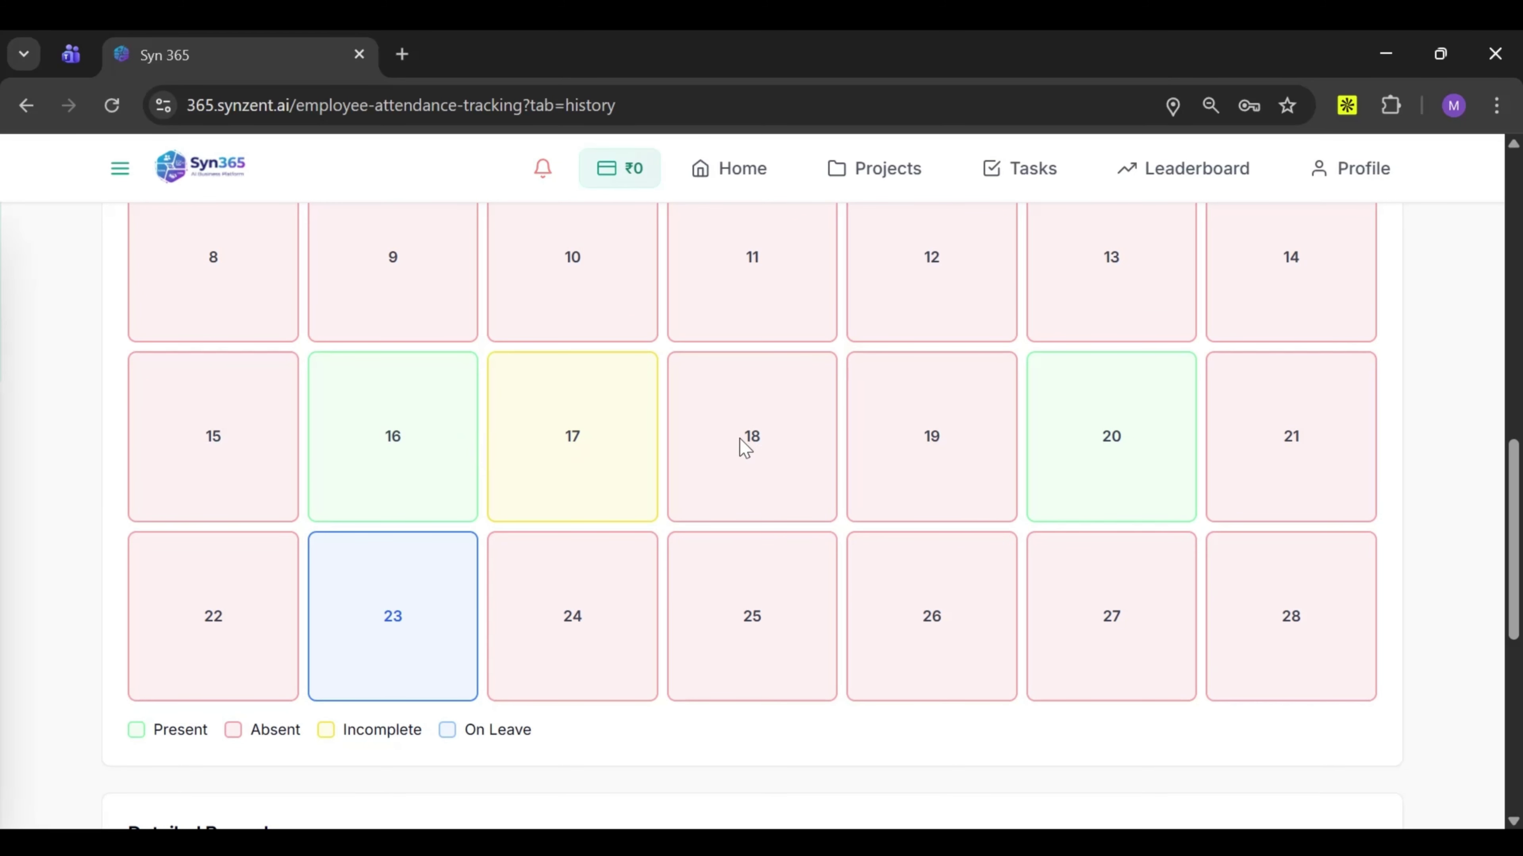
pyautogui.scroll(-9, 757, 457)
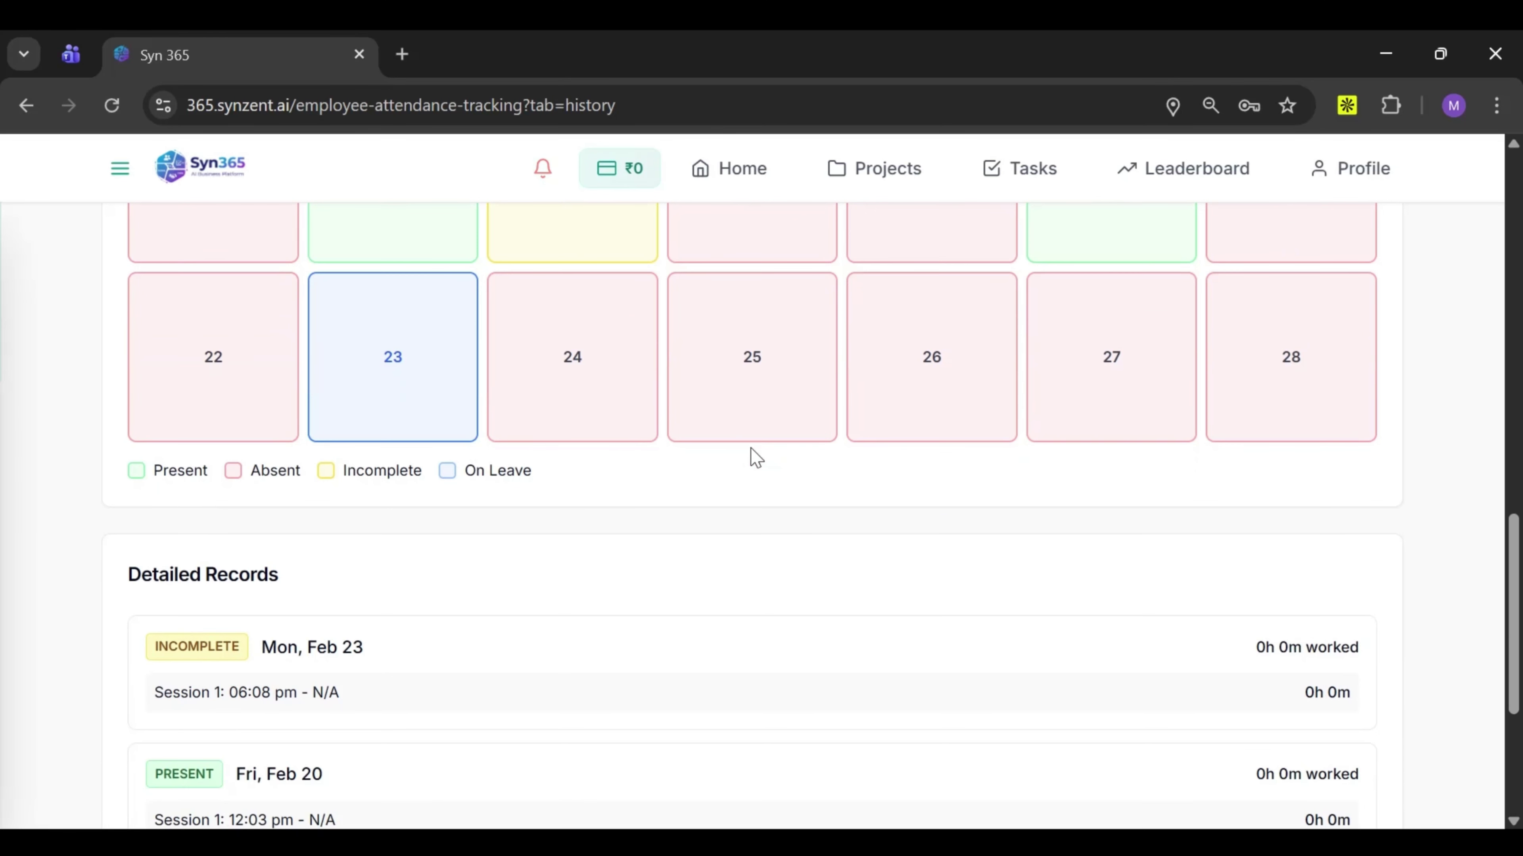
pyautogui.scroll(-1, 756, 457)
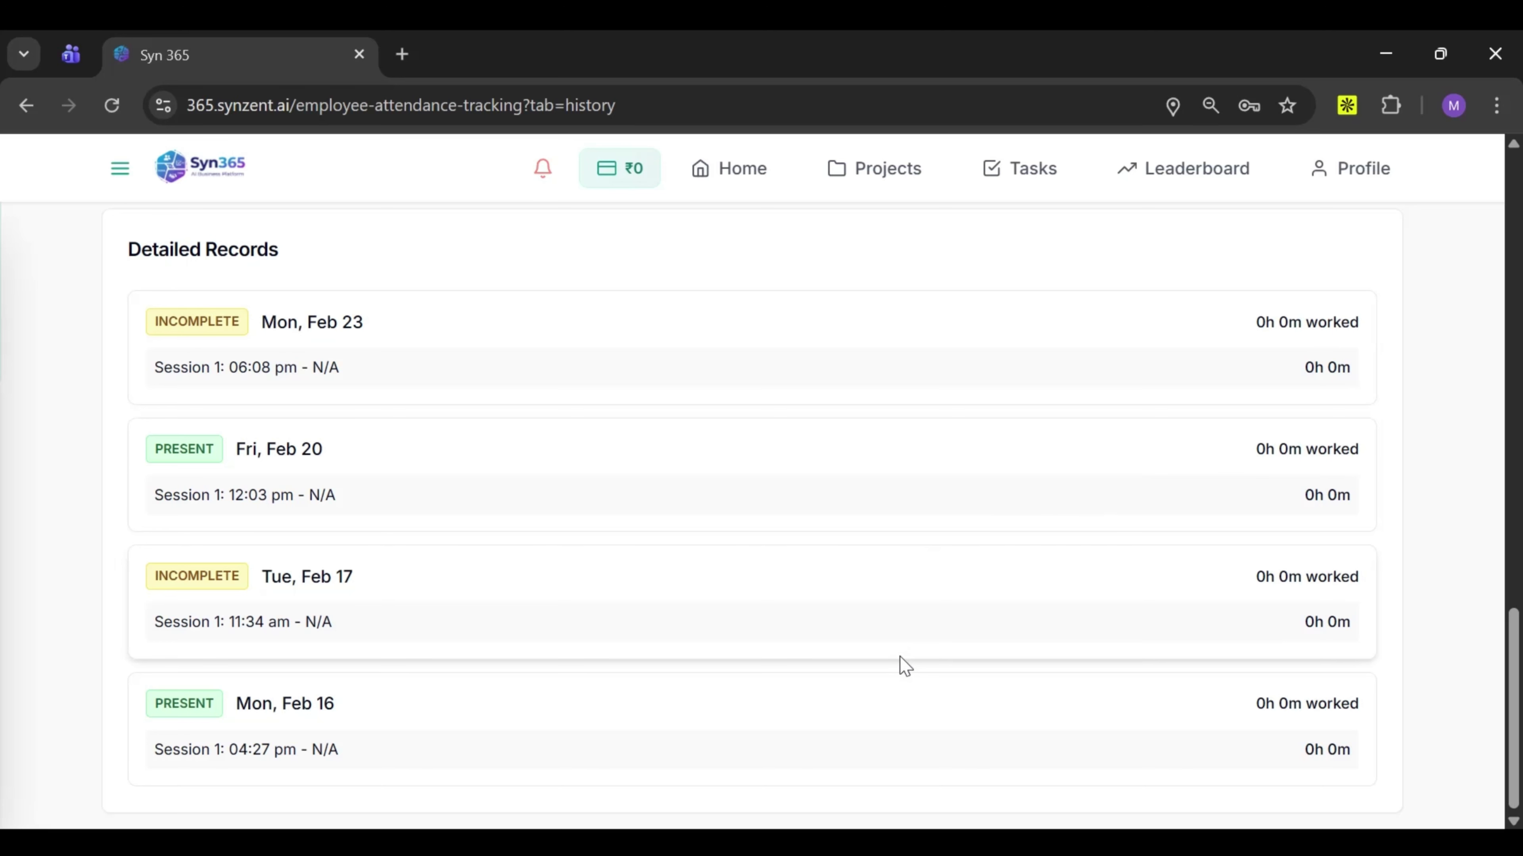
pyautogui.scroll(5, 902, 662)
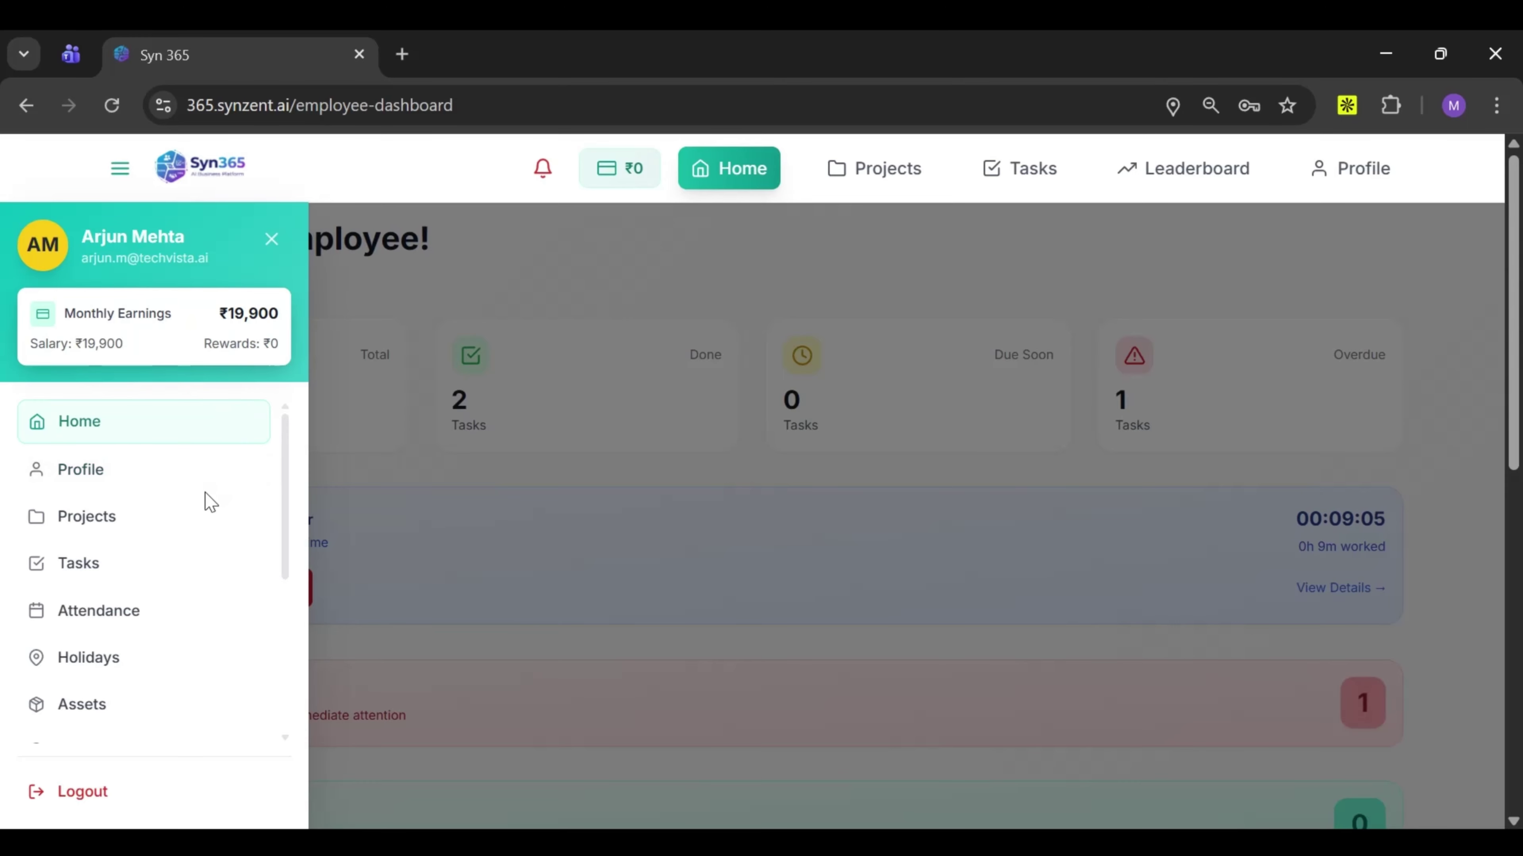
# Open the employee profile and review its account information, company information and documents
pyautogui.click(125, 475)
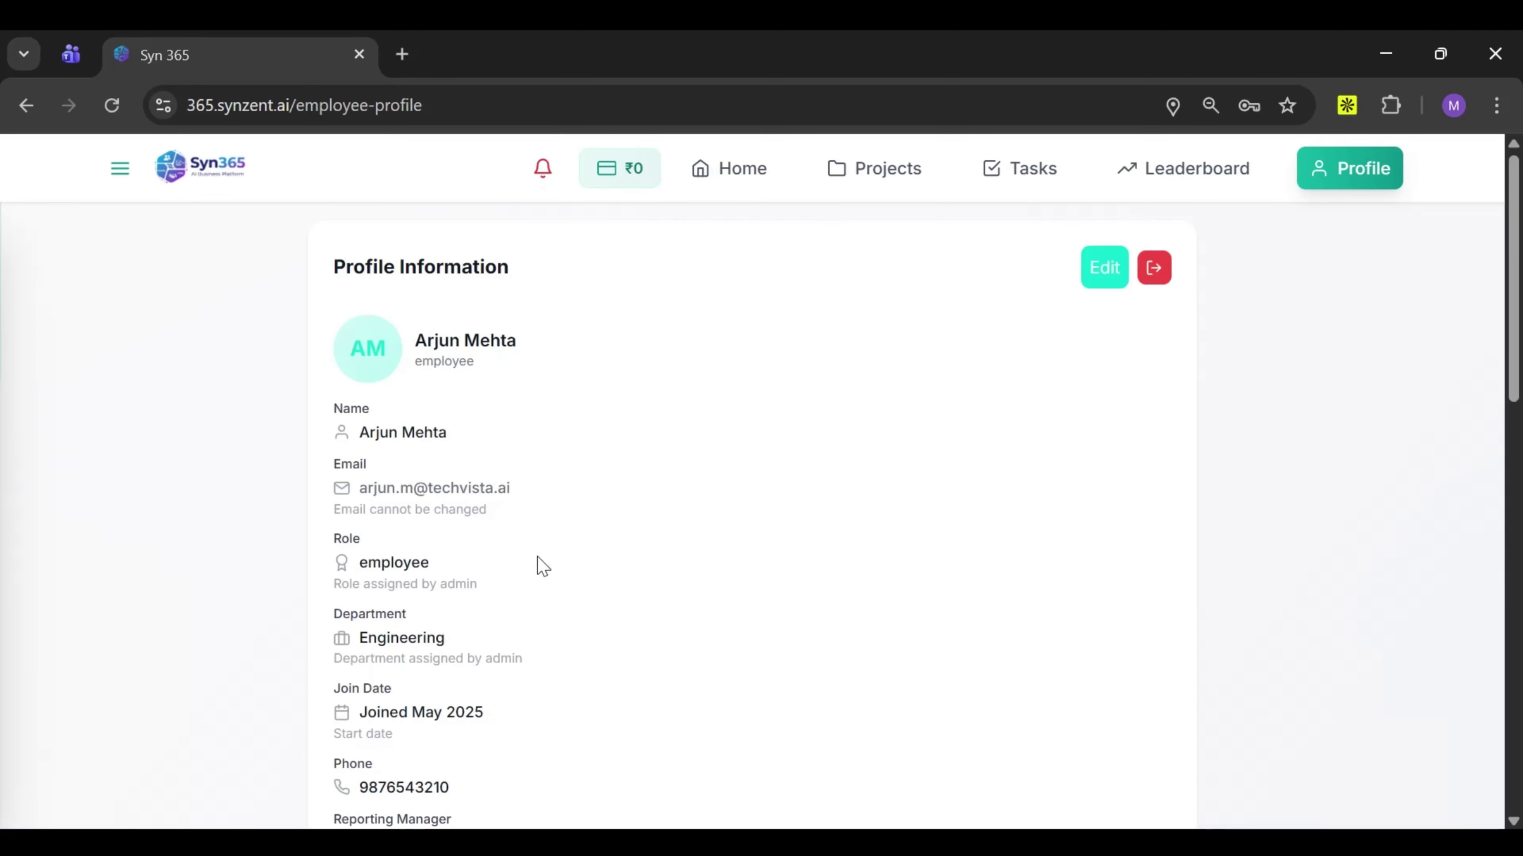
pyautogui.scroll(-6, 543, 566)
pyautogui.scroll(-8, 542, 567)
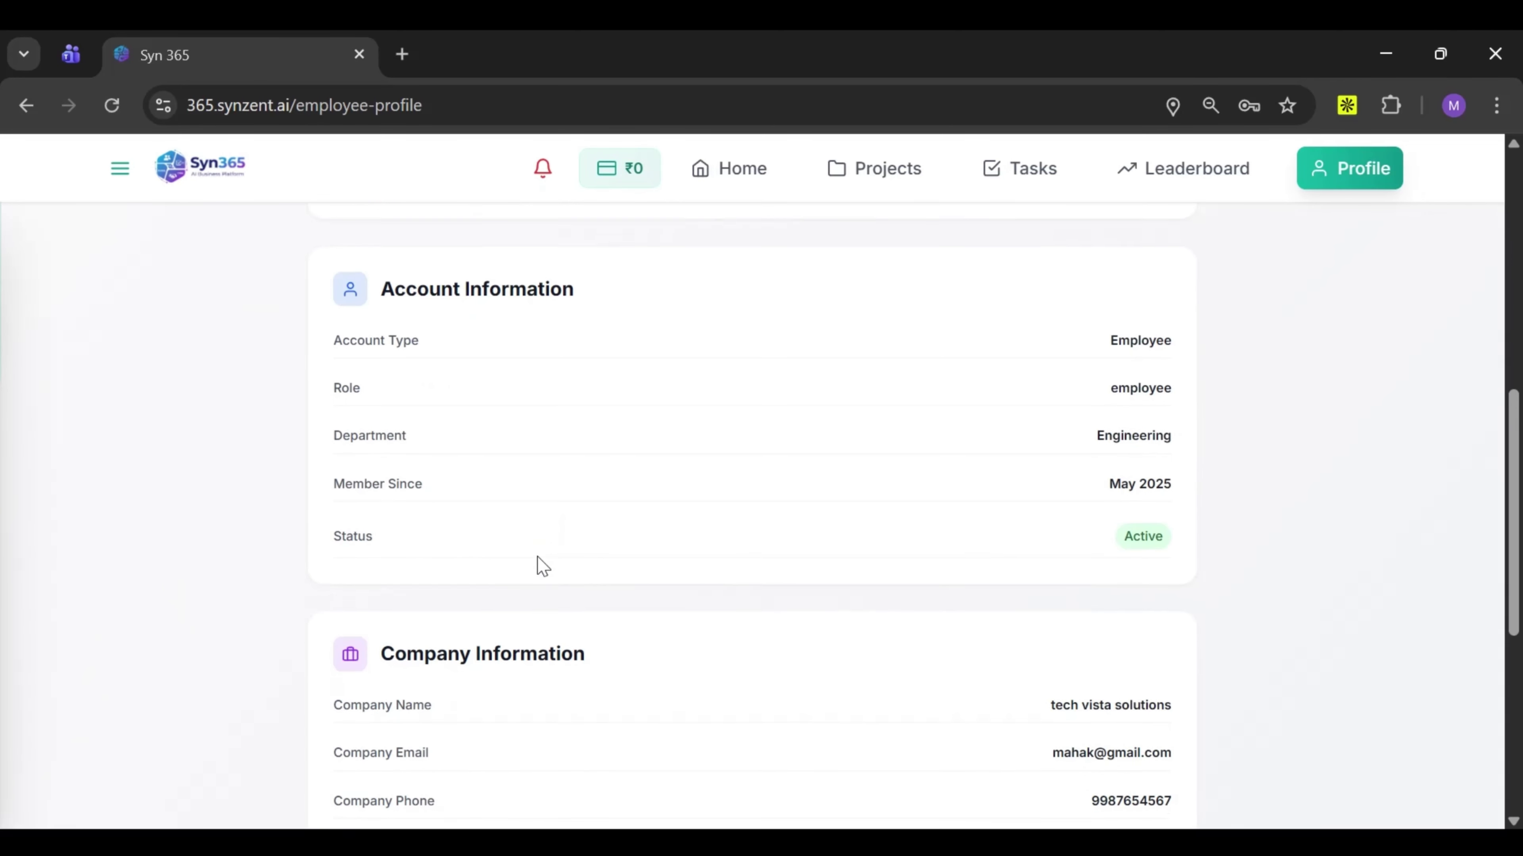
pyautogui.scroll(-3, 542, 566)
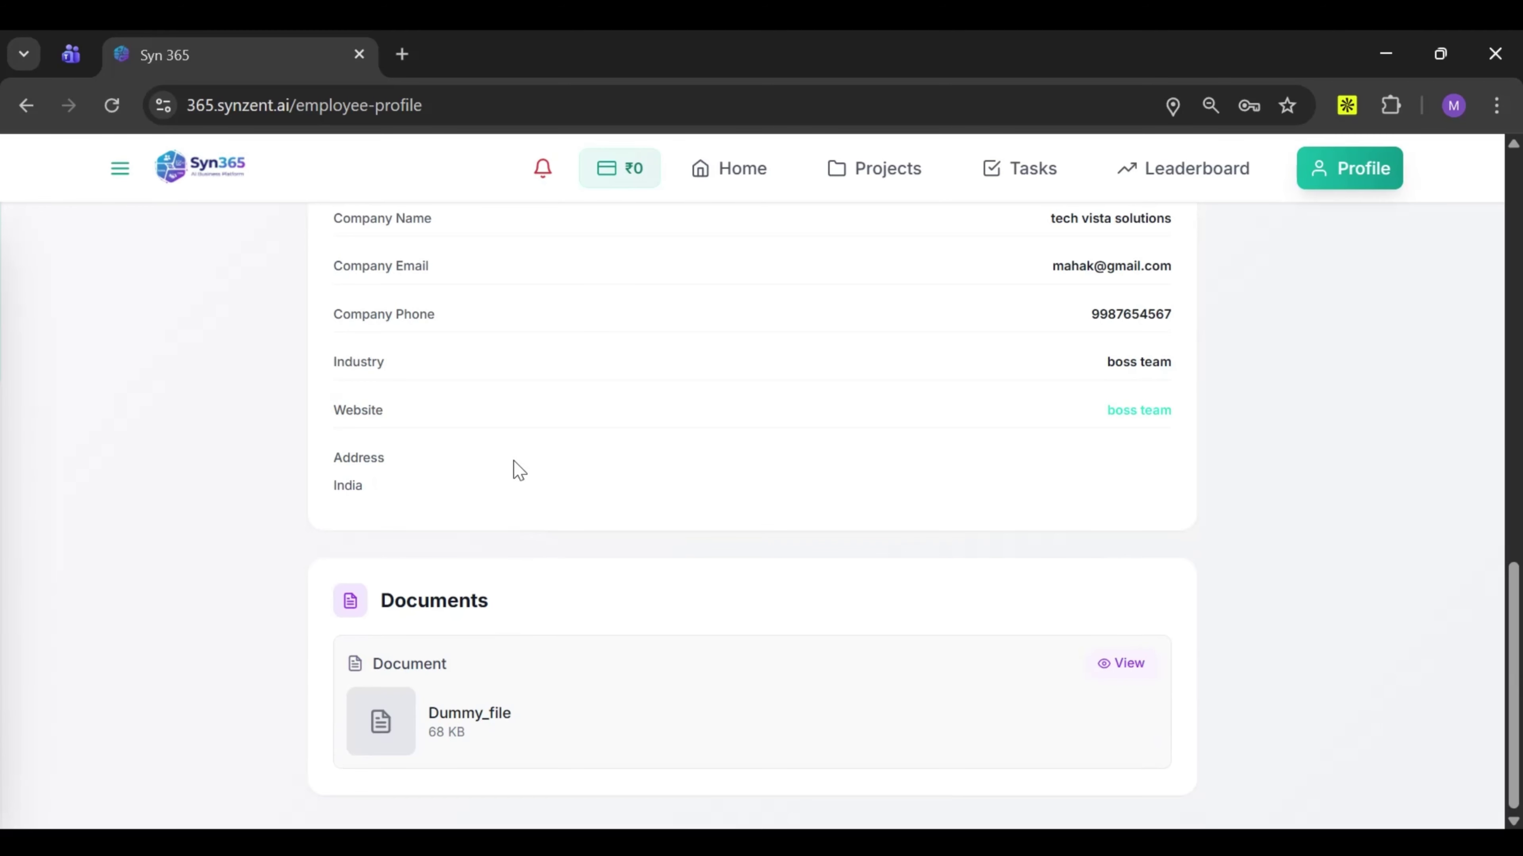
# Open the Reporting Manager page and view the assigned manager's details
pyautogui.click(118, 180)
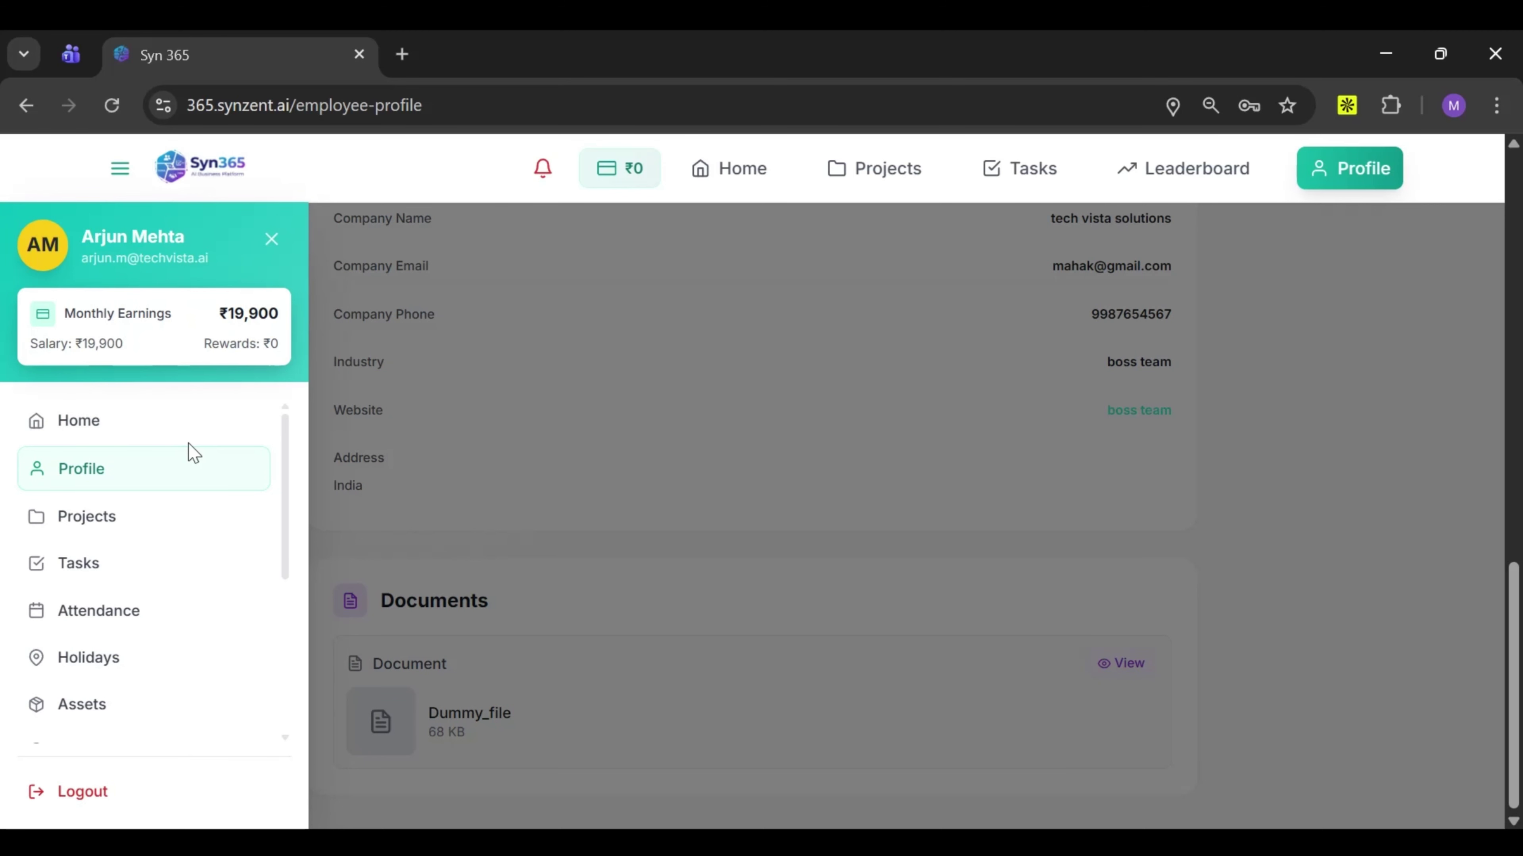
pyautogui.scroll(-5, 157, 599)
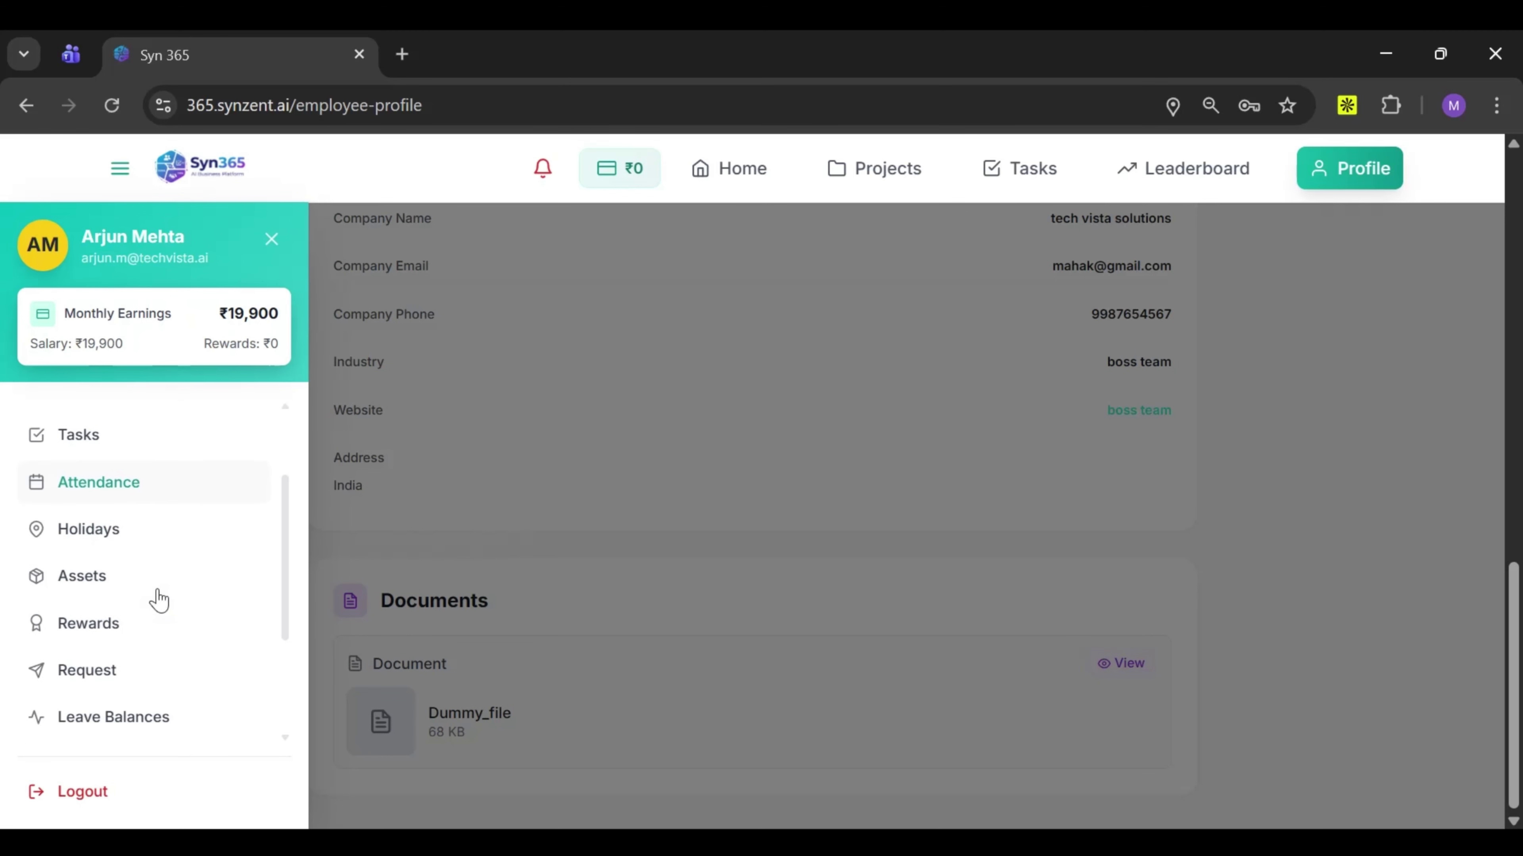
pyautogui.click(154, 610)
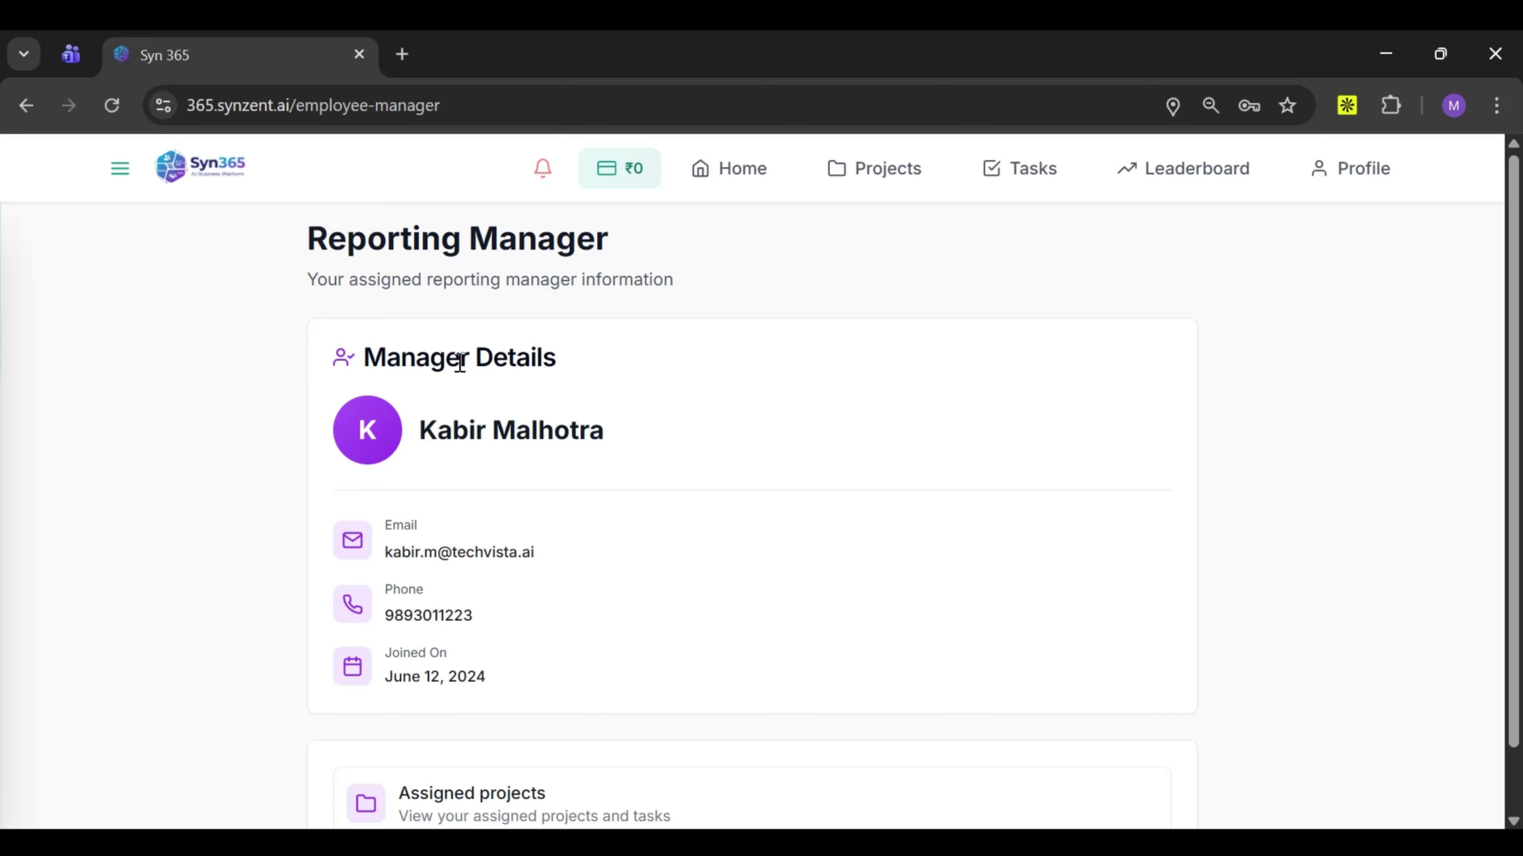
pyautogui.scroll(-1, 457, 366)
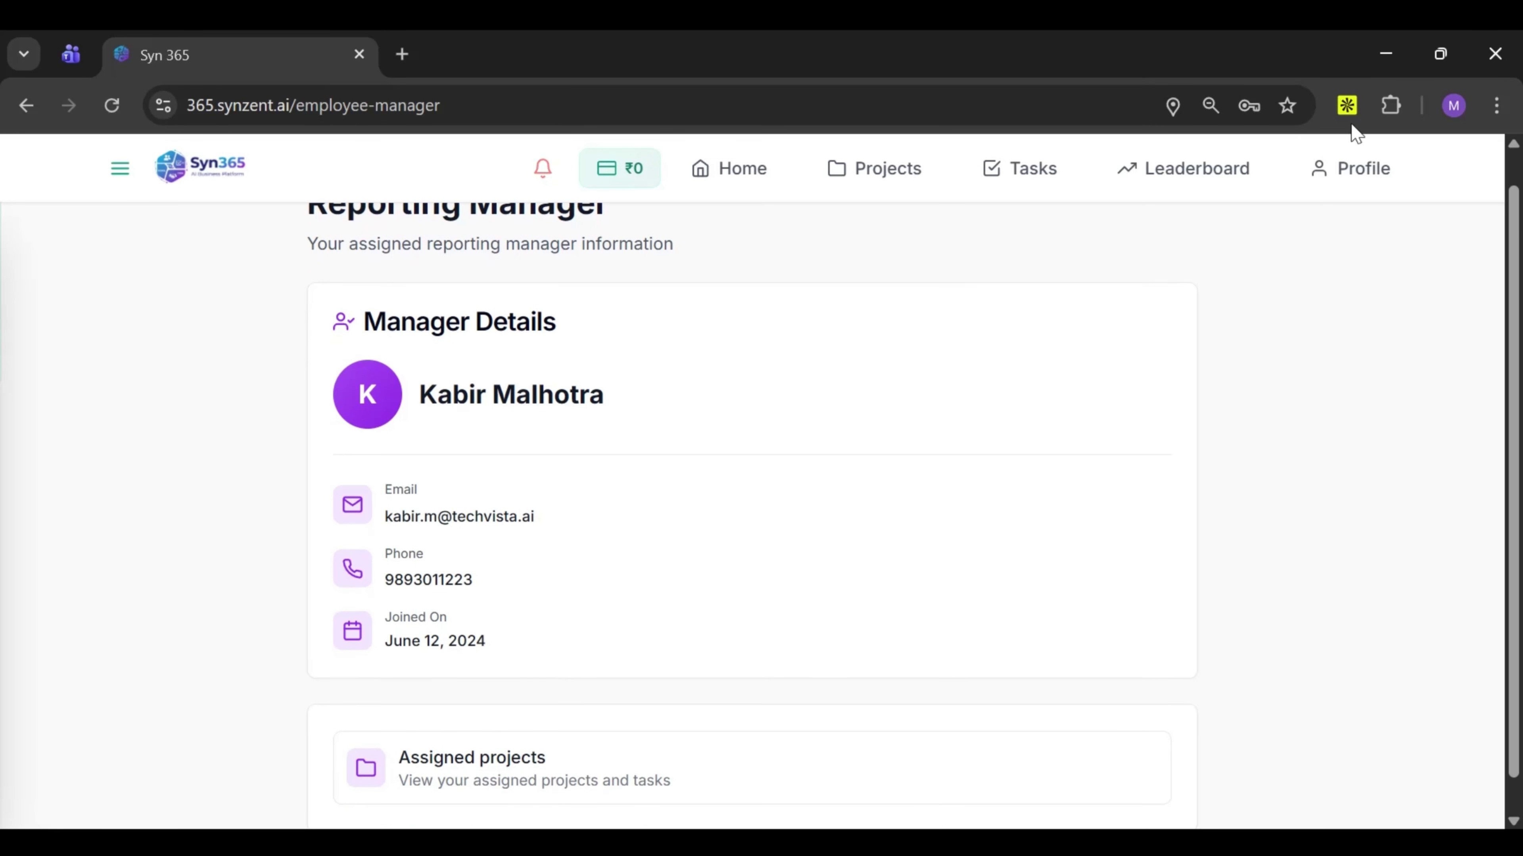
# Go back to the employee profile, reopen the Reporting Manager page and look over the manager details and assigned projects link
pyautogui.click(1333, 197)
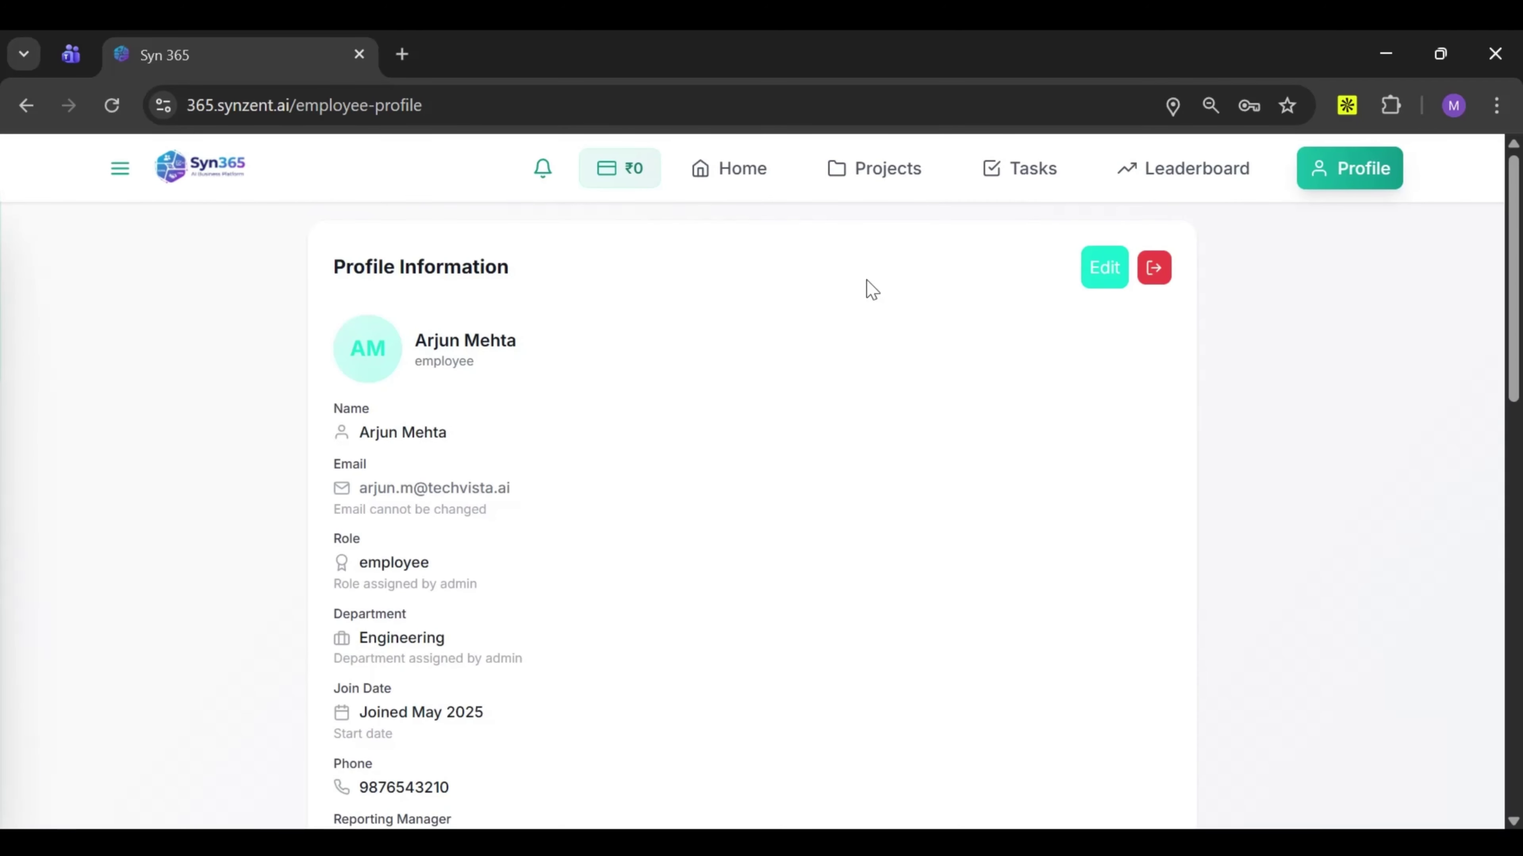
pyautogui.click(117, 182)
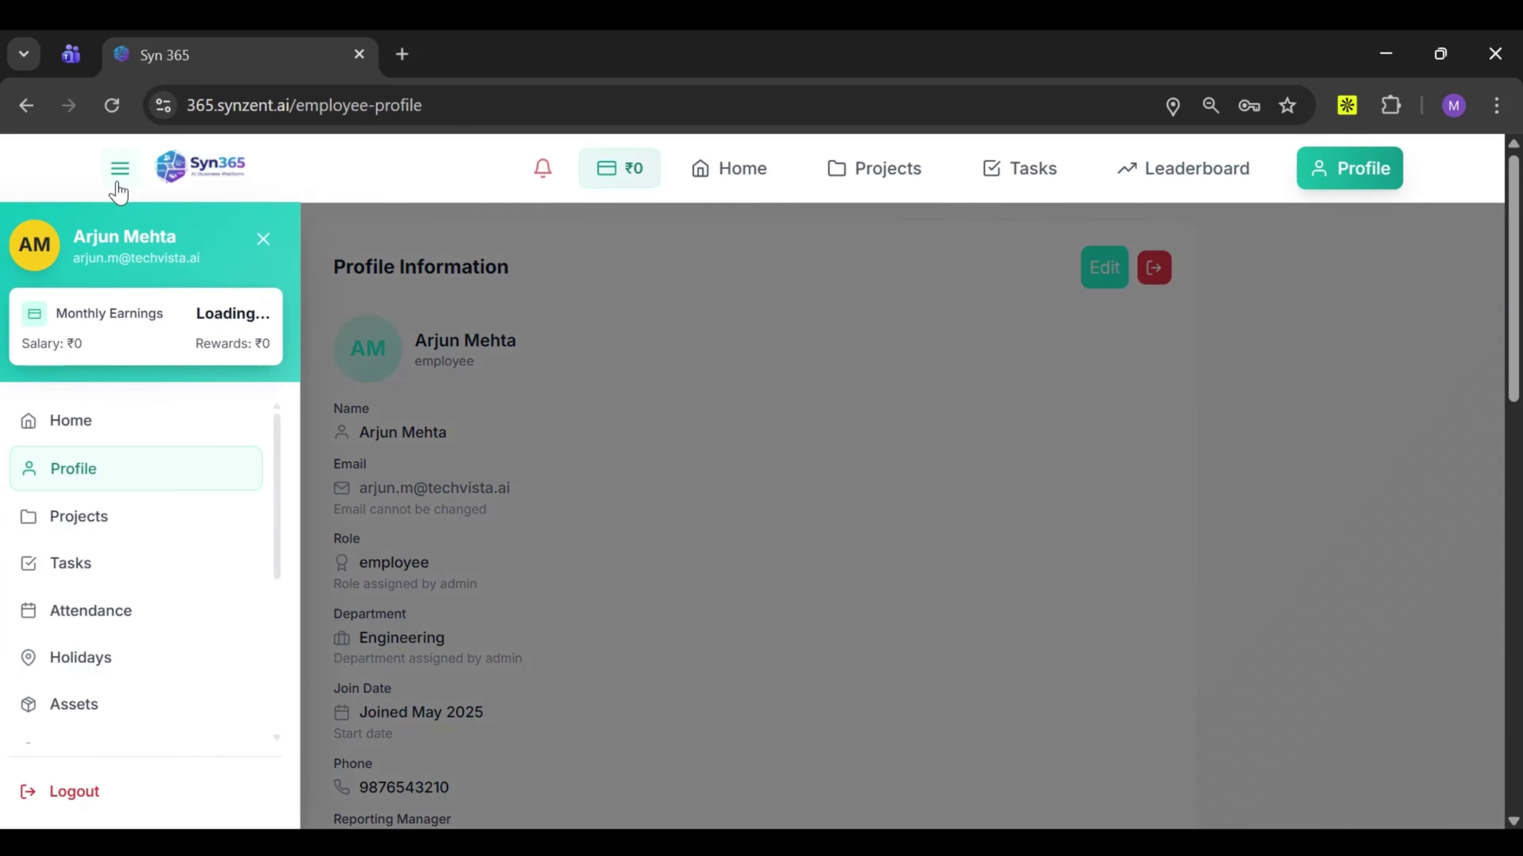
pyautogui.scroll(-3, 74, 653)
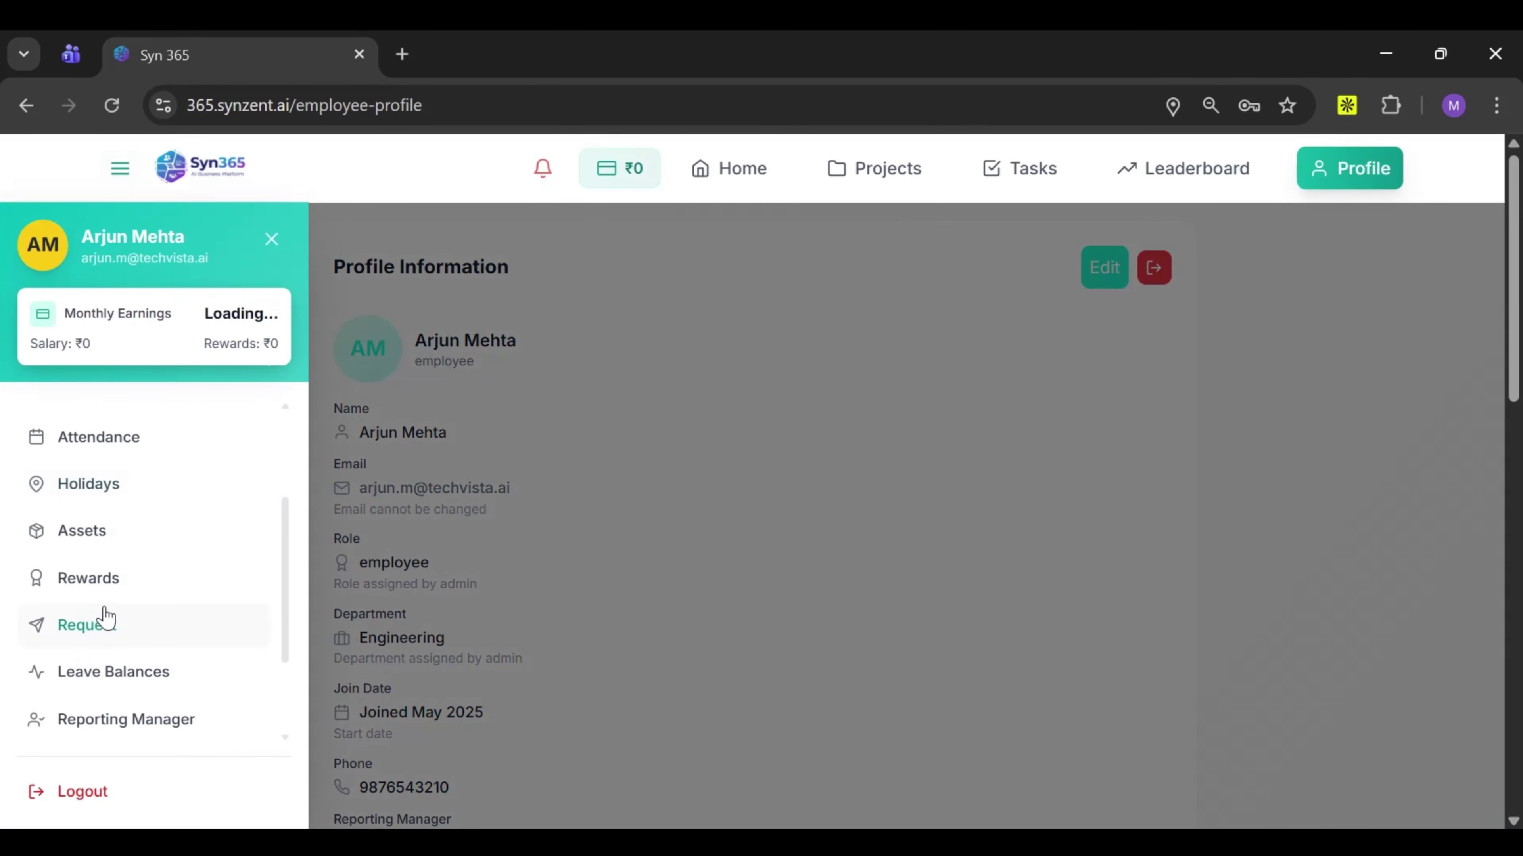
pyautogui.scroll(-2, 107, 617)
pyautogui.click(171, 590)
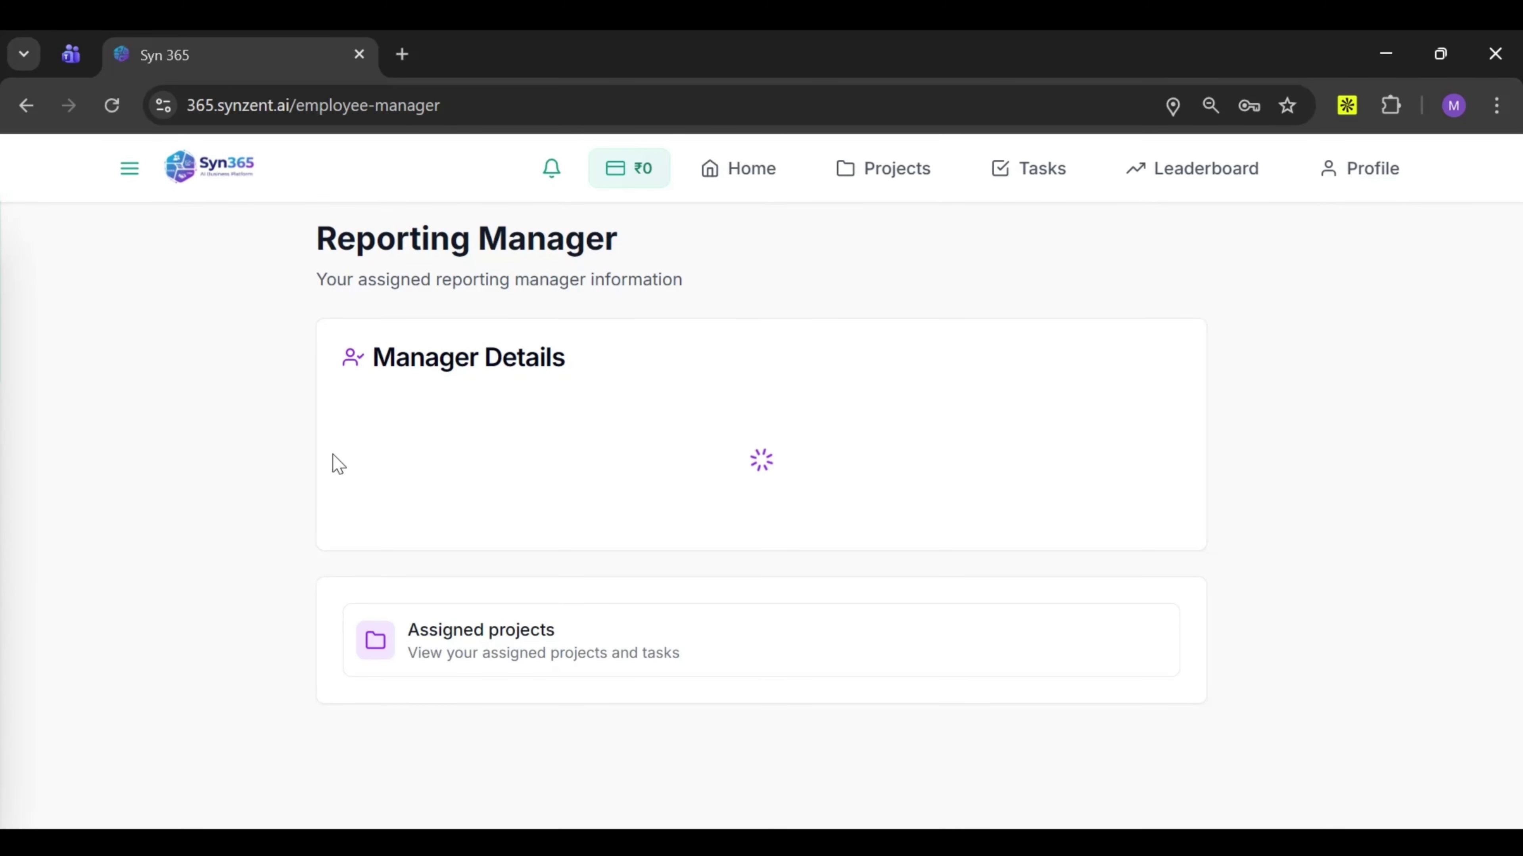
pyautogui.scroll(-1, 562, 483)
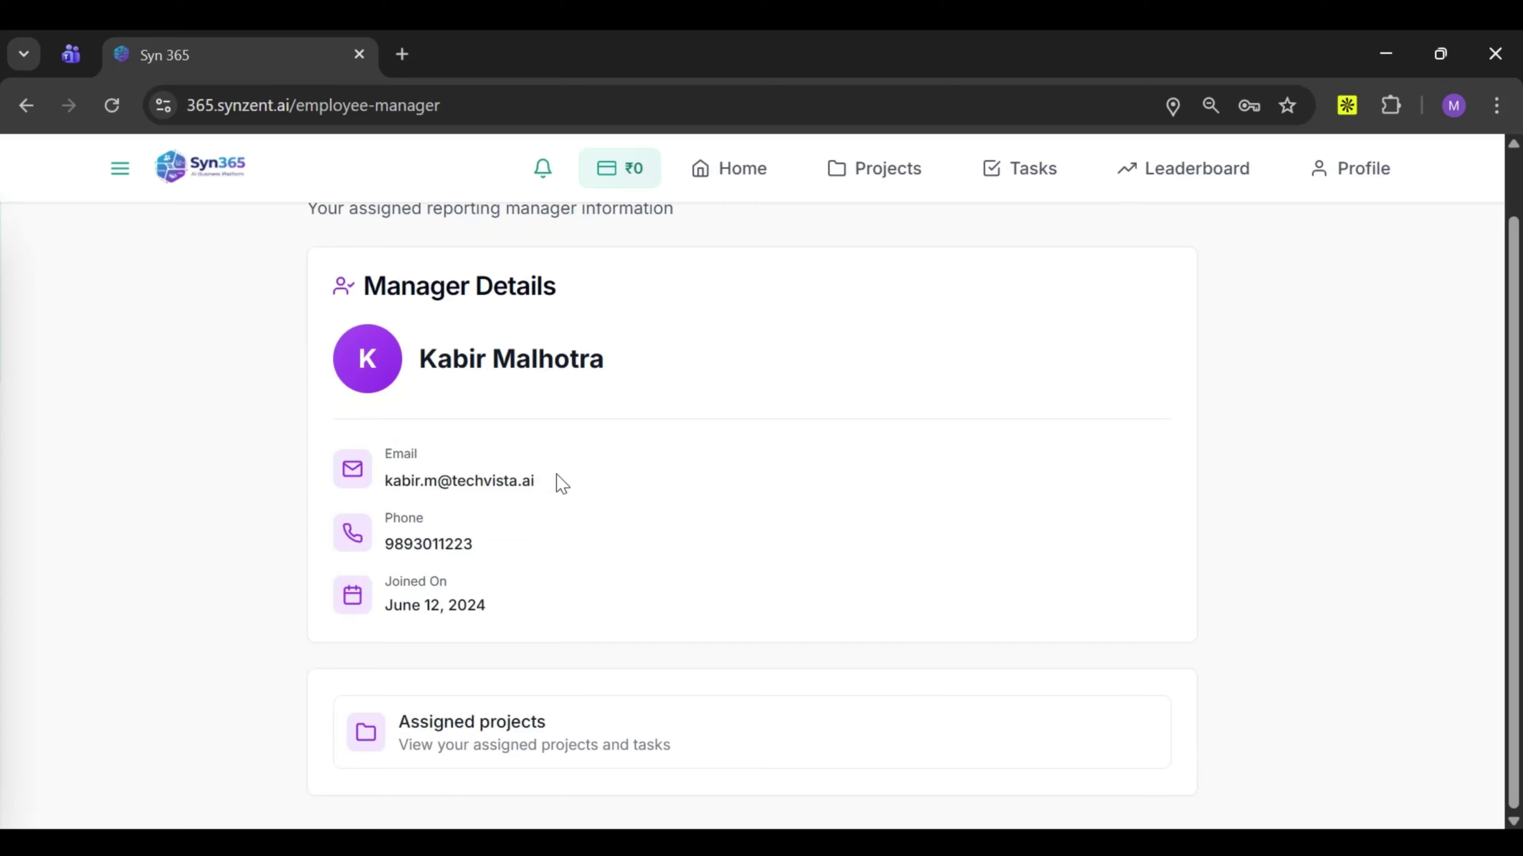
pyautogui.scroll(1, 562, 483)
pyautogui.scroll(-1, 561, 483)
# Open the assigned projects from the manager page and review the project statistics and project cards
pyautogui.click(572, 732)
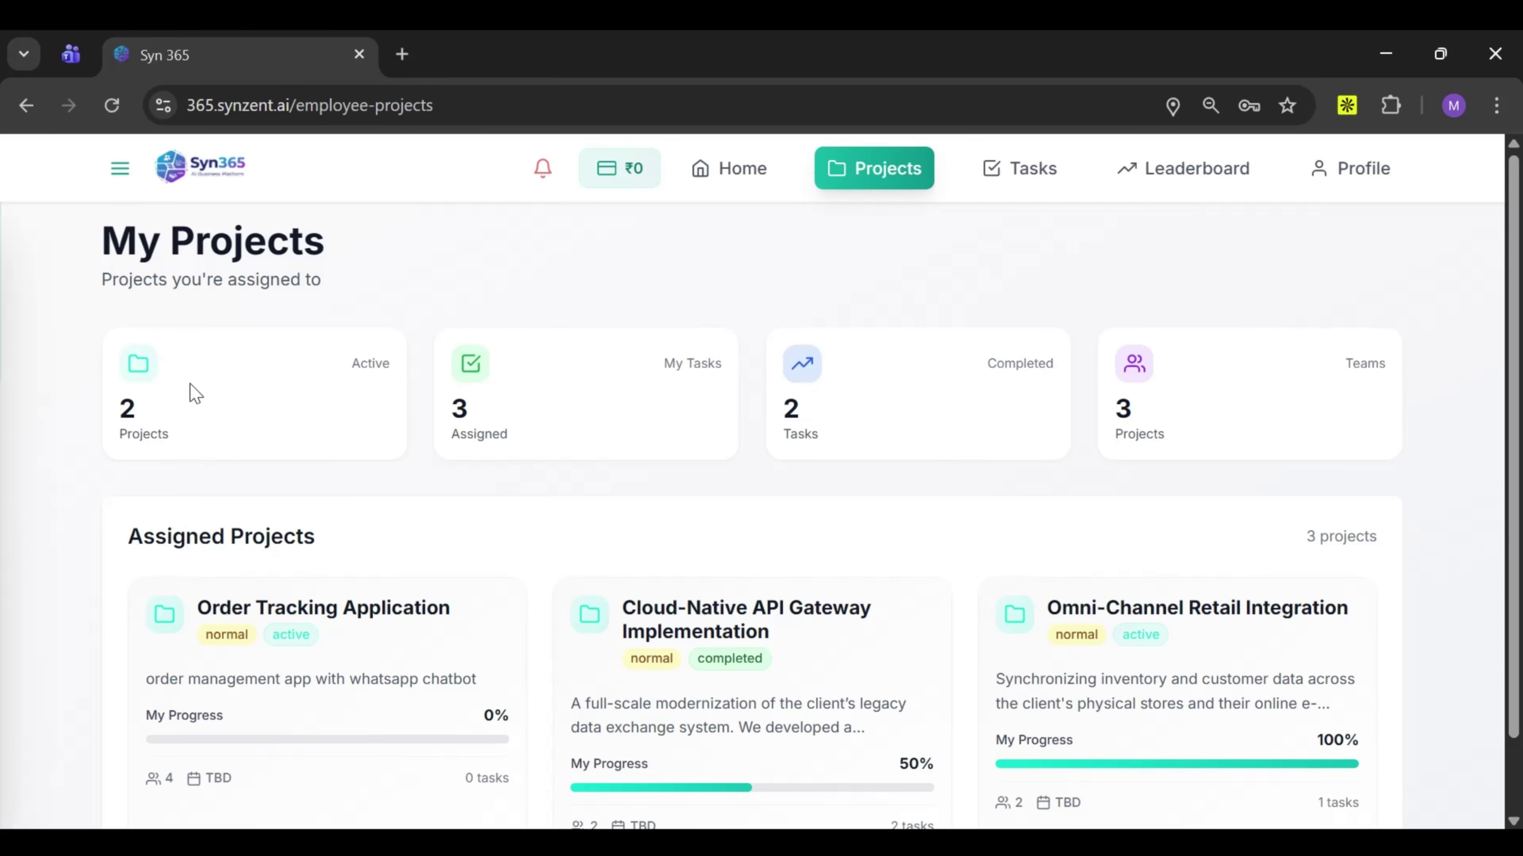
pyautogui.scroll(-1, 196, 395)
pyautogui.scroll(1, 191, 394)
pyautogui.scroll(-1, 305, 432)
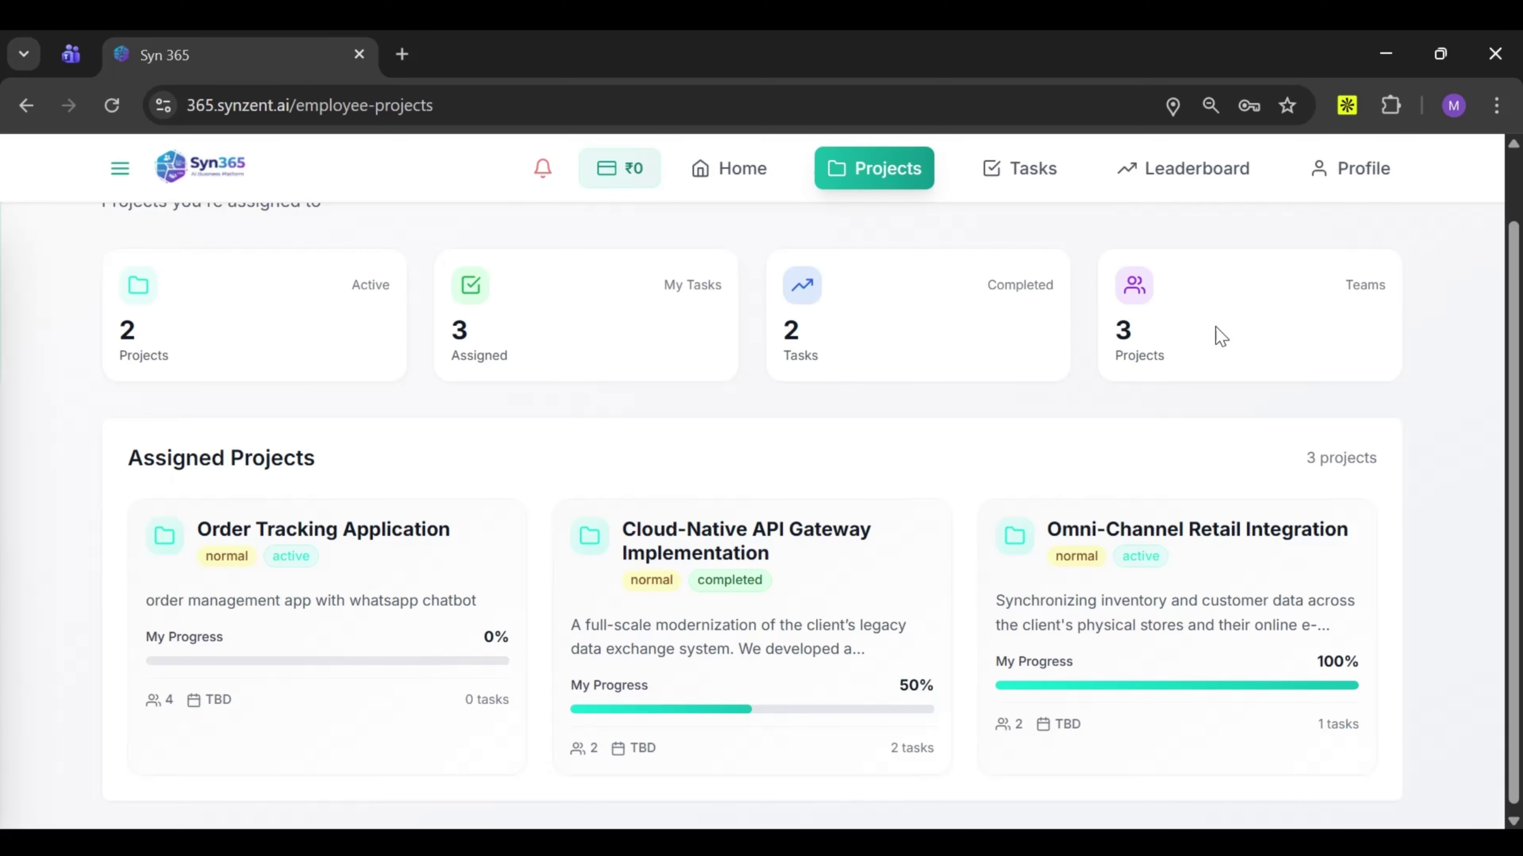
pyautogui.scroll(-1, 1024, 451)
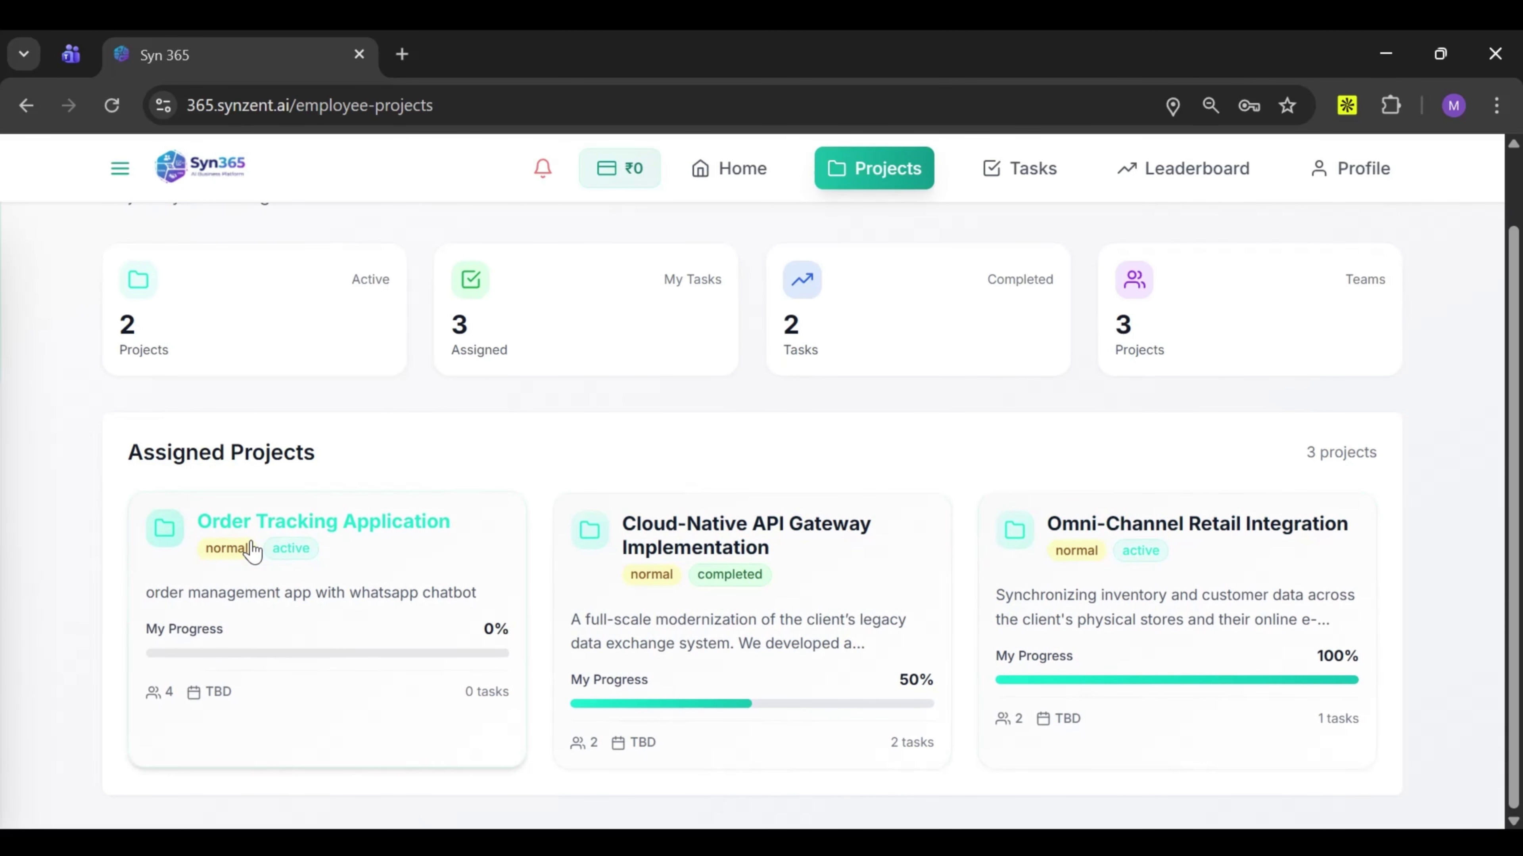
# Open the Order Tracking Application project and review its overview with progress, start date and due date
pyautogui.click(478, 548)
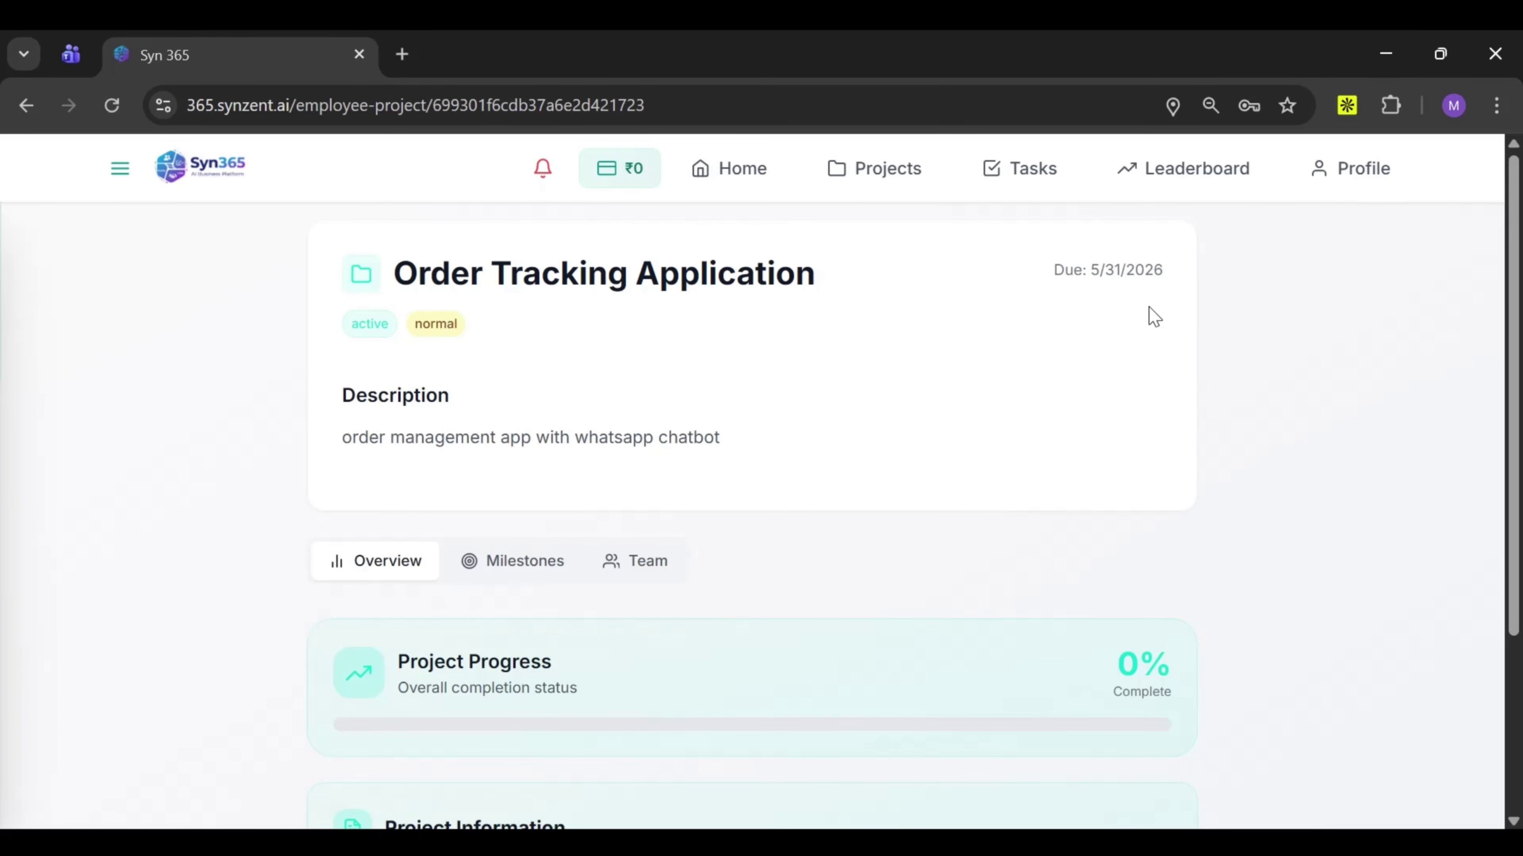
pyautogui.scroll(-3, 554, 455)
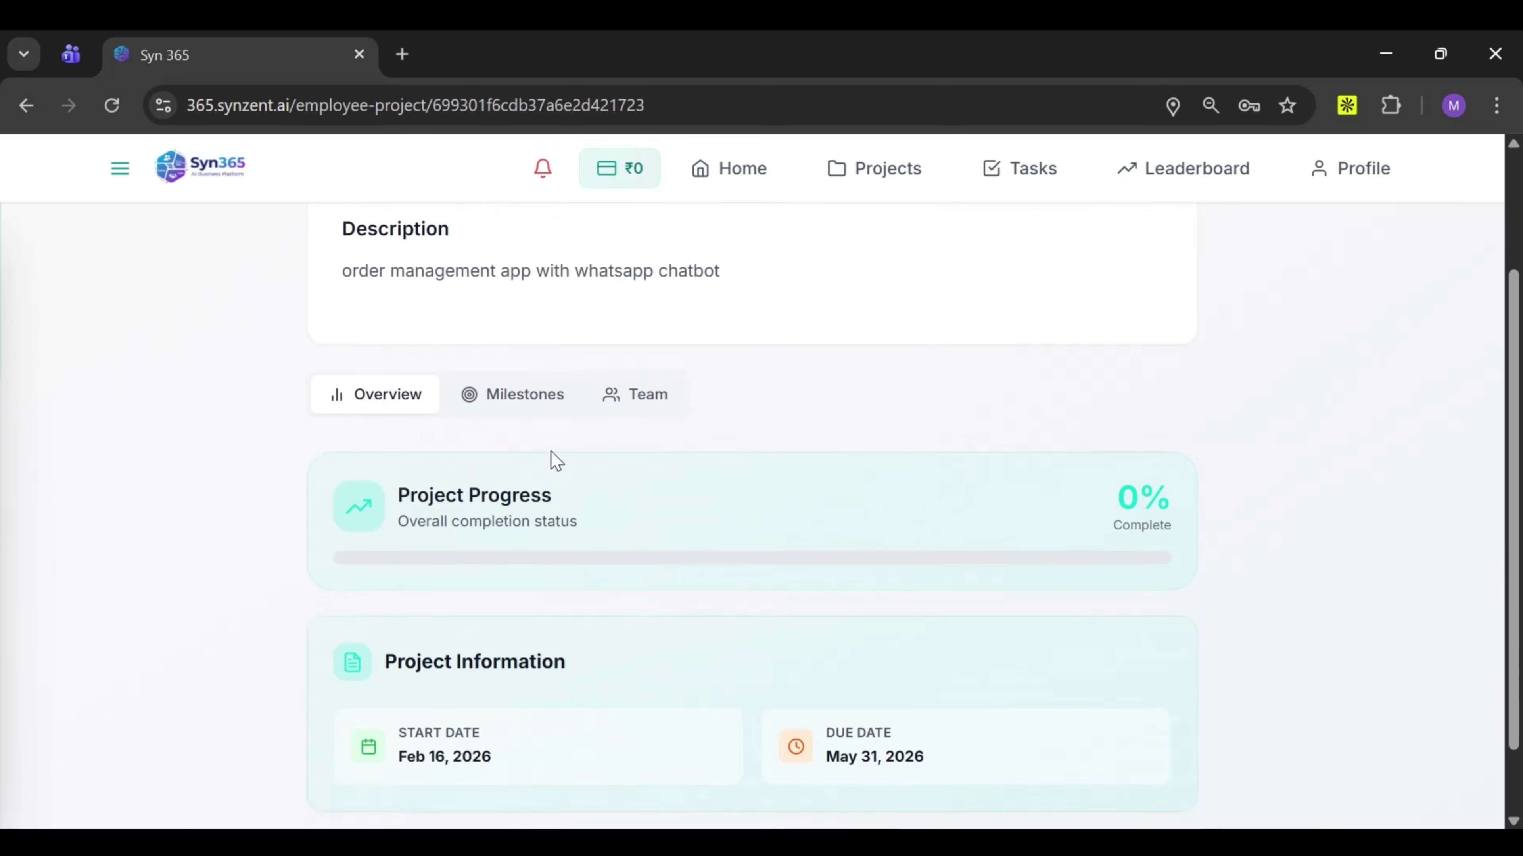
pyautogui.scroll(-2, 550, 451)
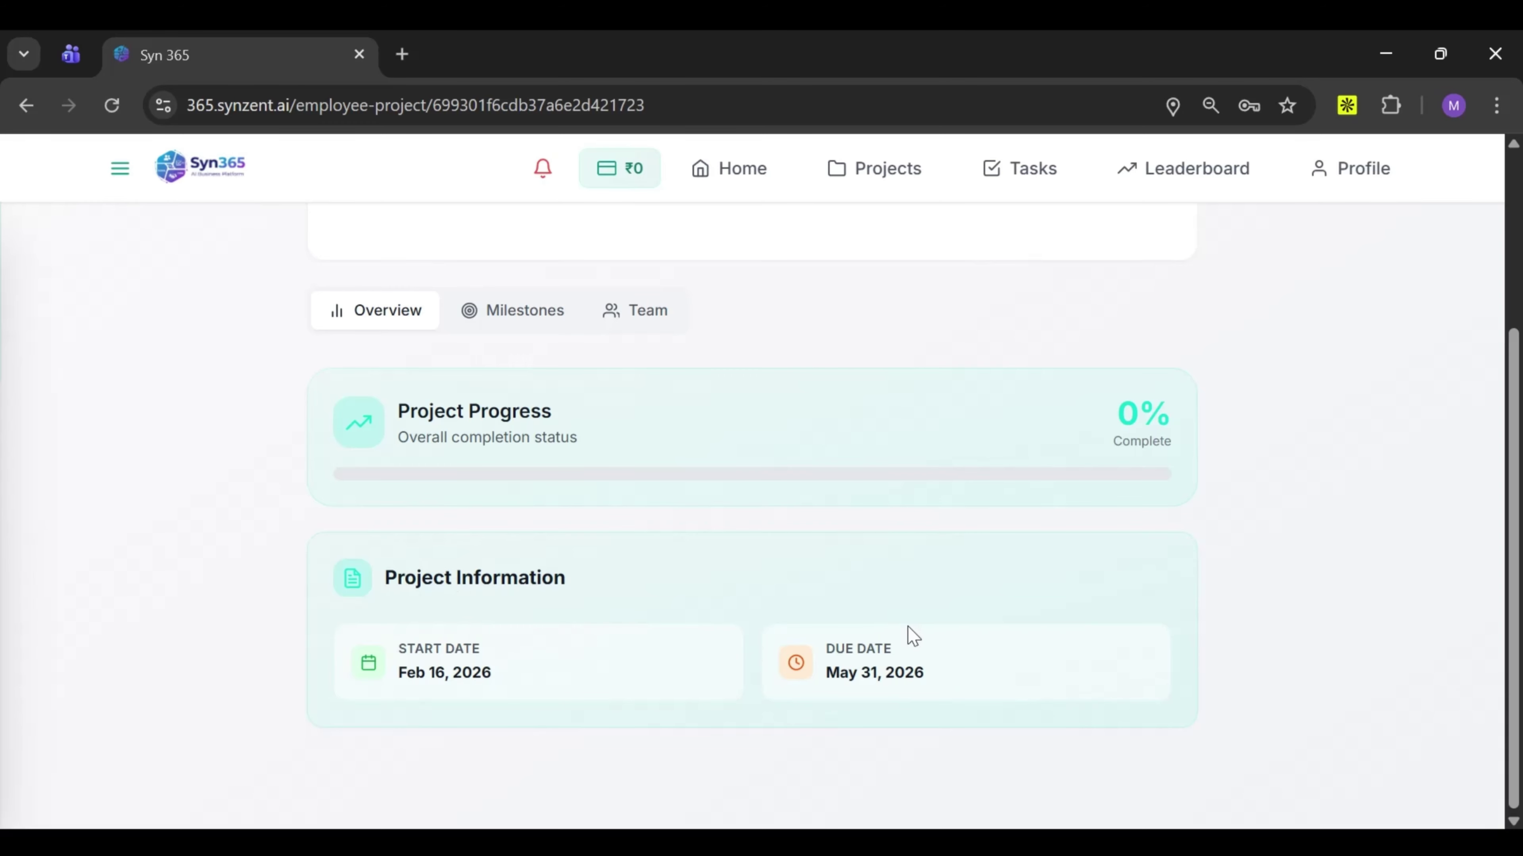
# Check the milestones and the team members of the Order Tracking Application project
pyautogui.click(537, 315)
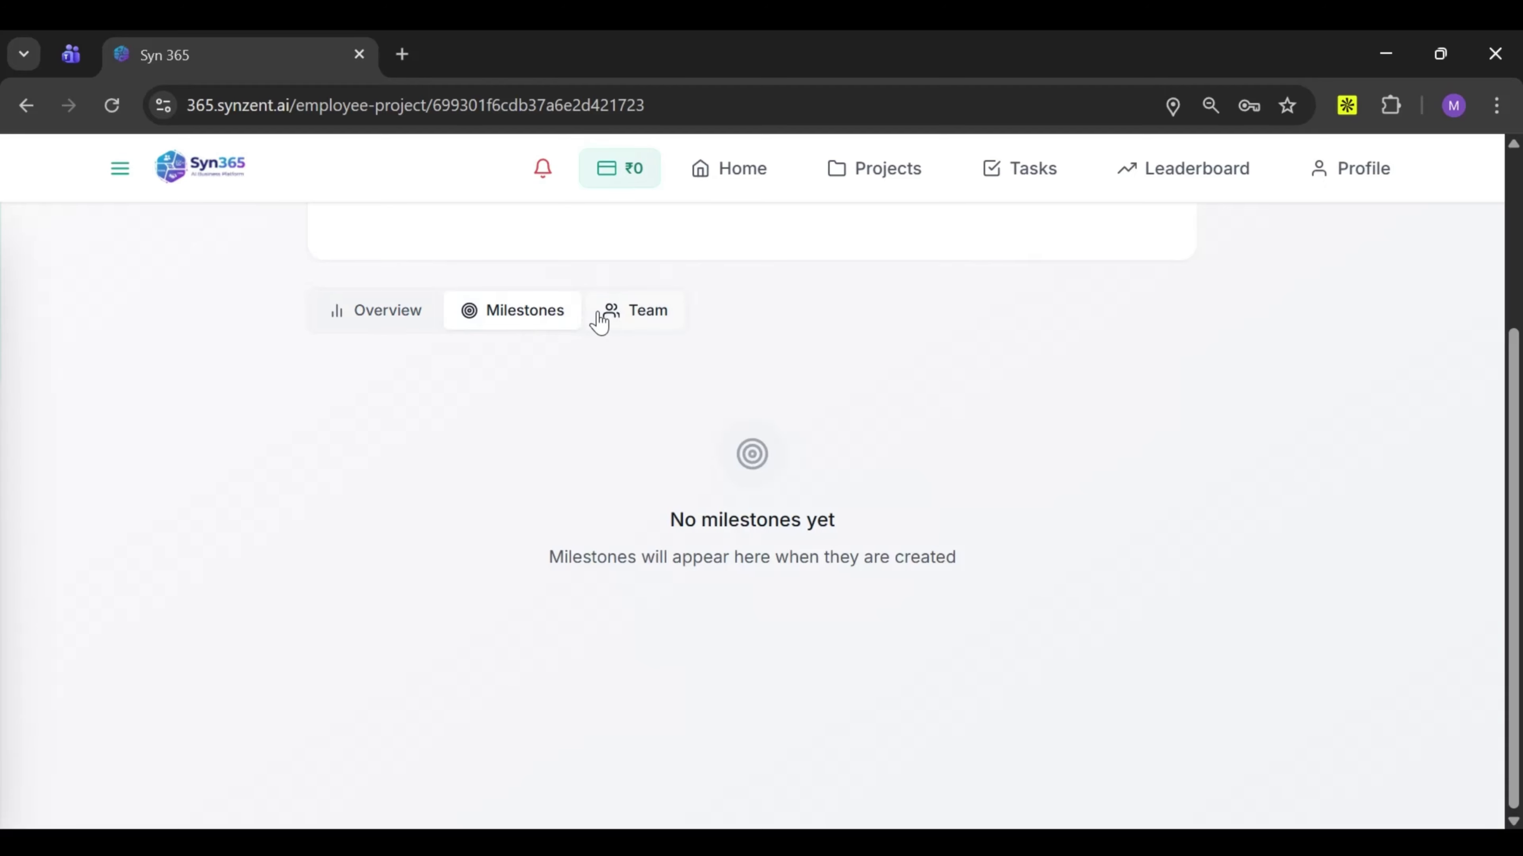
pyautogui.click(599, 324)
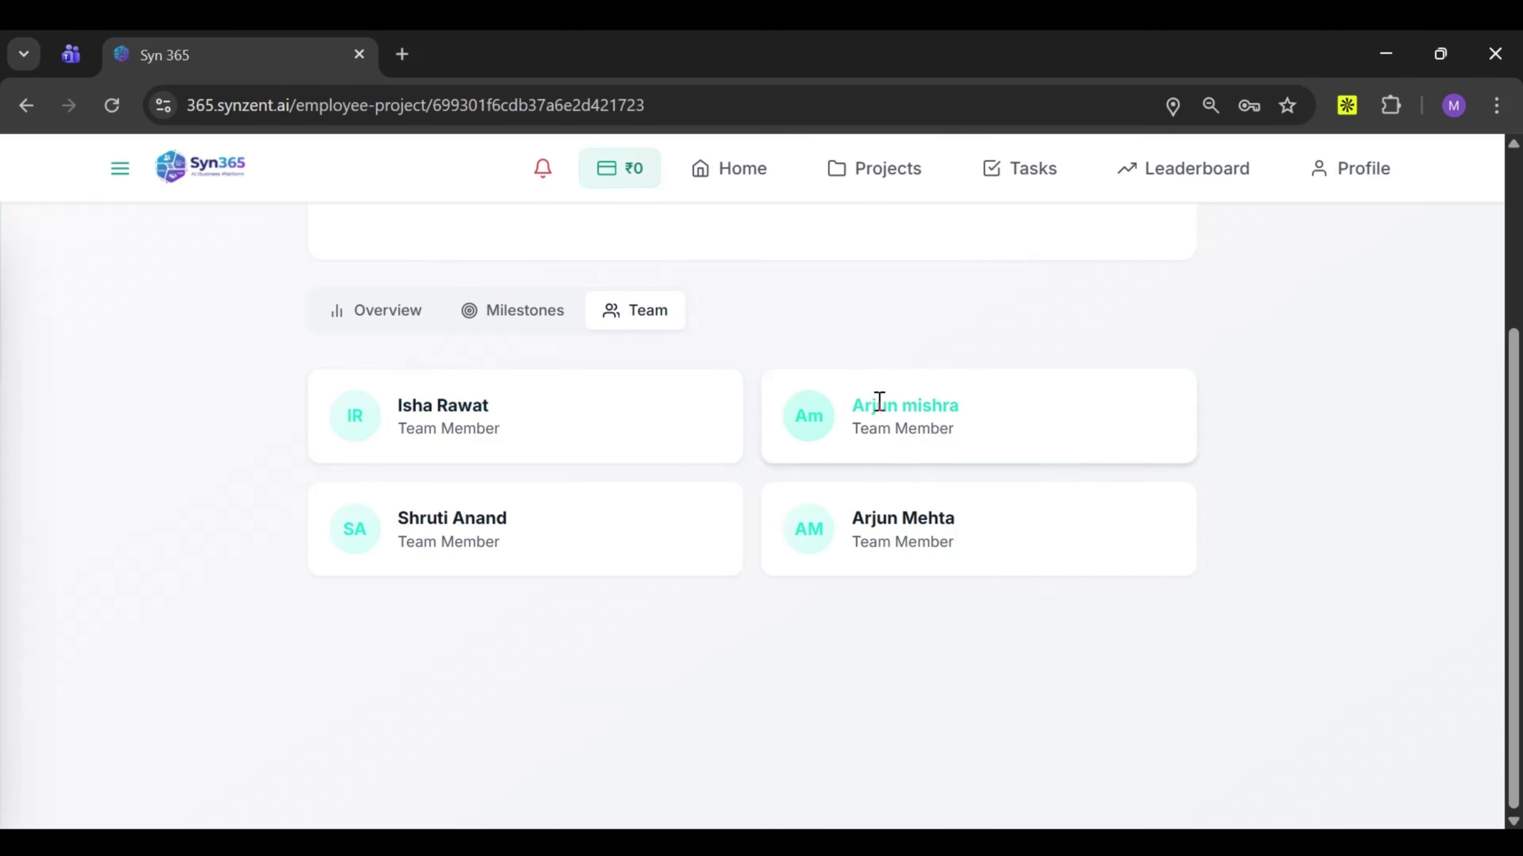
pyautogui.scroll(4, 874, 527)
# Return to the project list, open Cloud-Native API Gateway Implementation and review its milestones and description
pyautogui.hotkey('alt', 'Left')
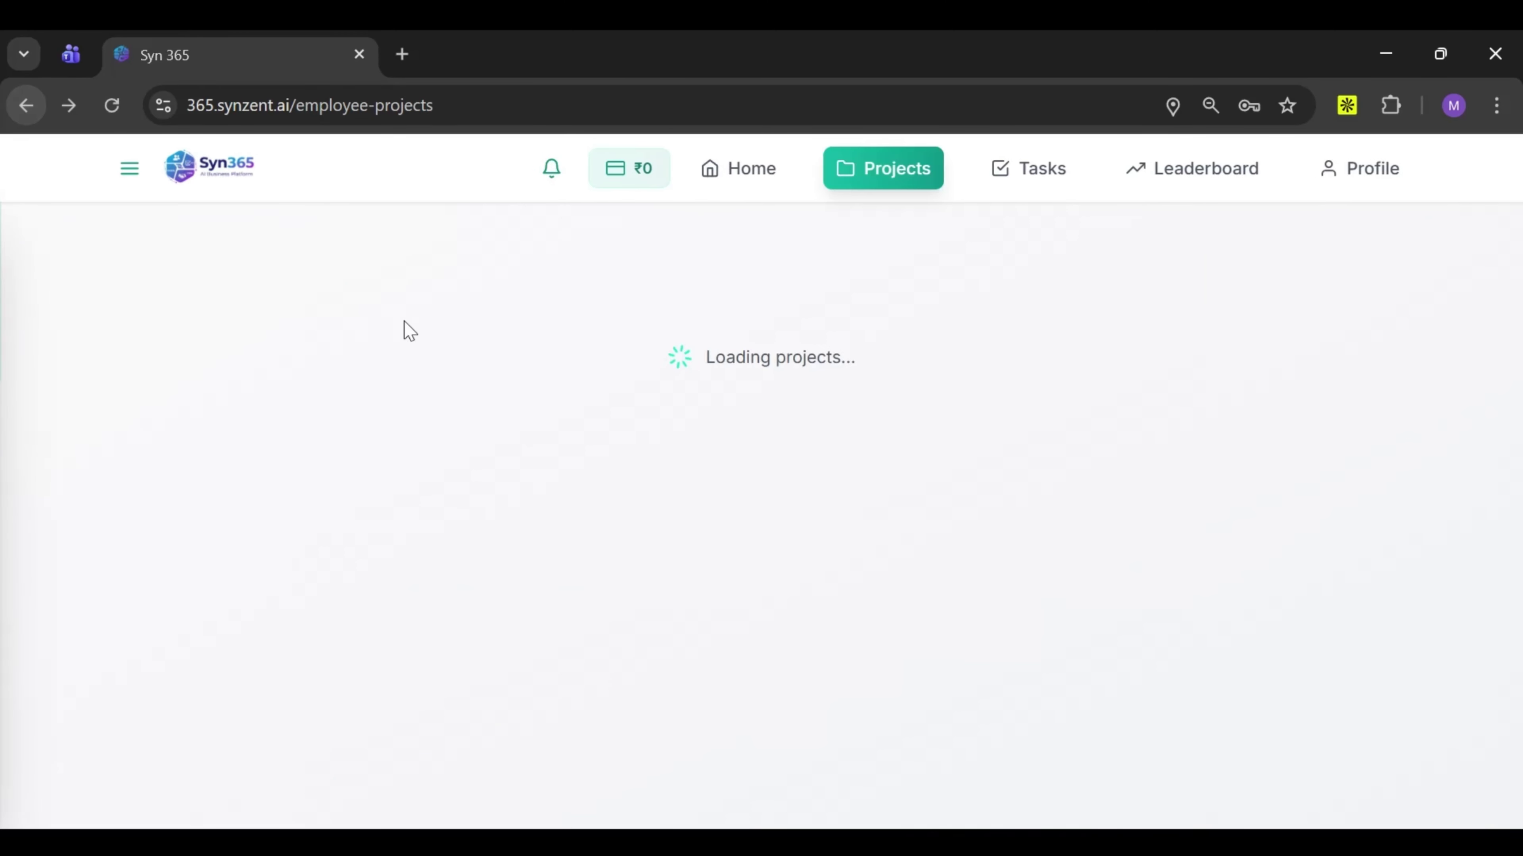
pyautogui.click(730, 545)
pyautogui.click(506, 546)
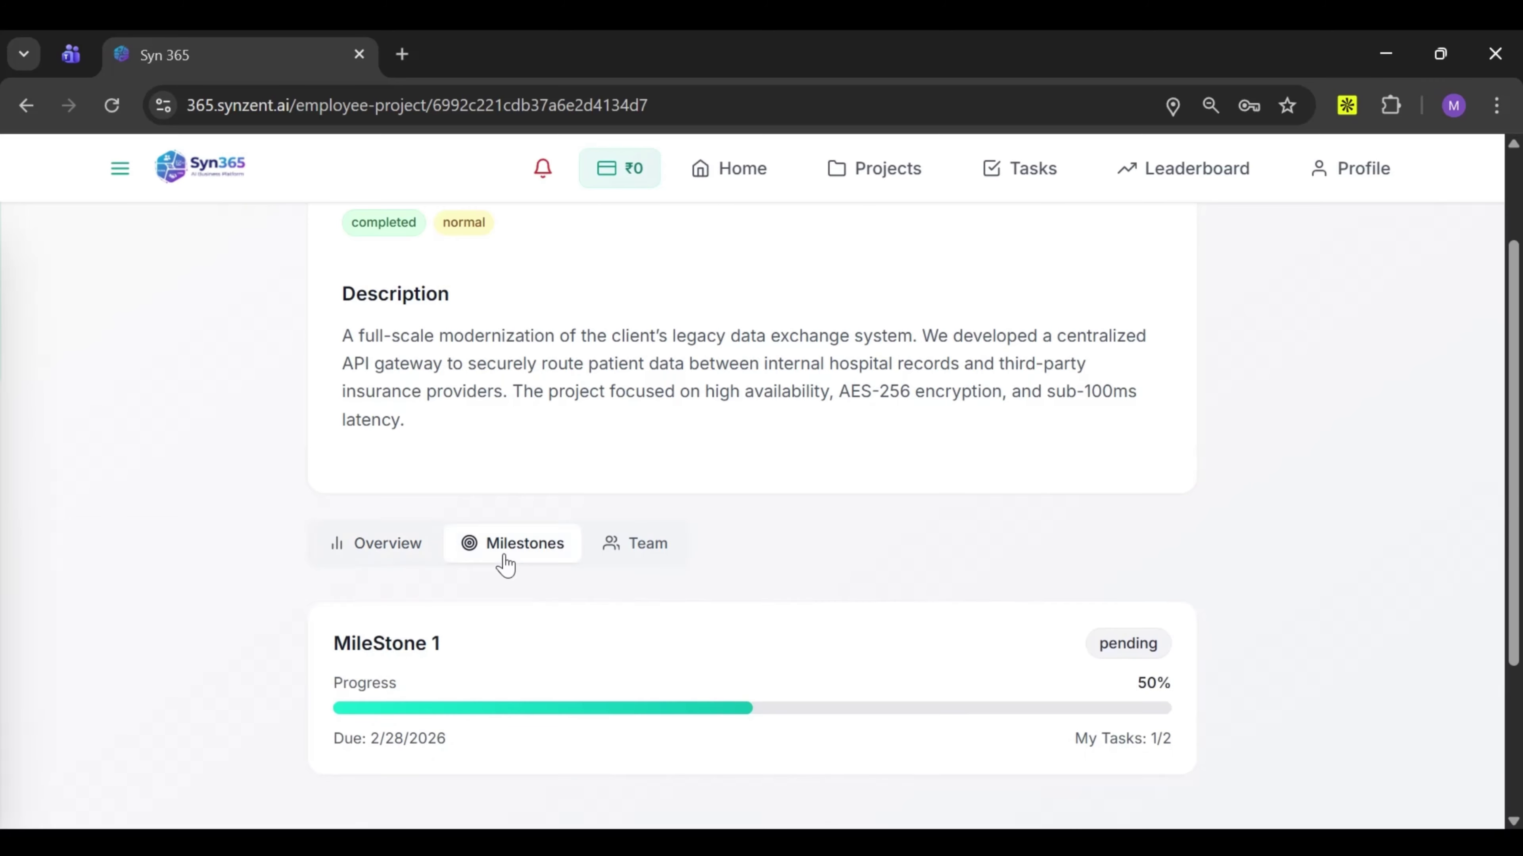
pyautogui.scroll(-3, 408, 469)
pyautogui.scroll(5, 407, 469)
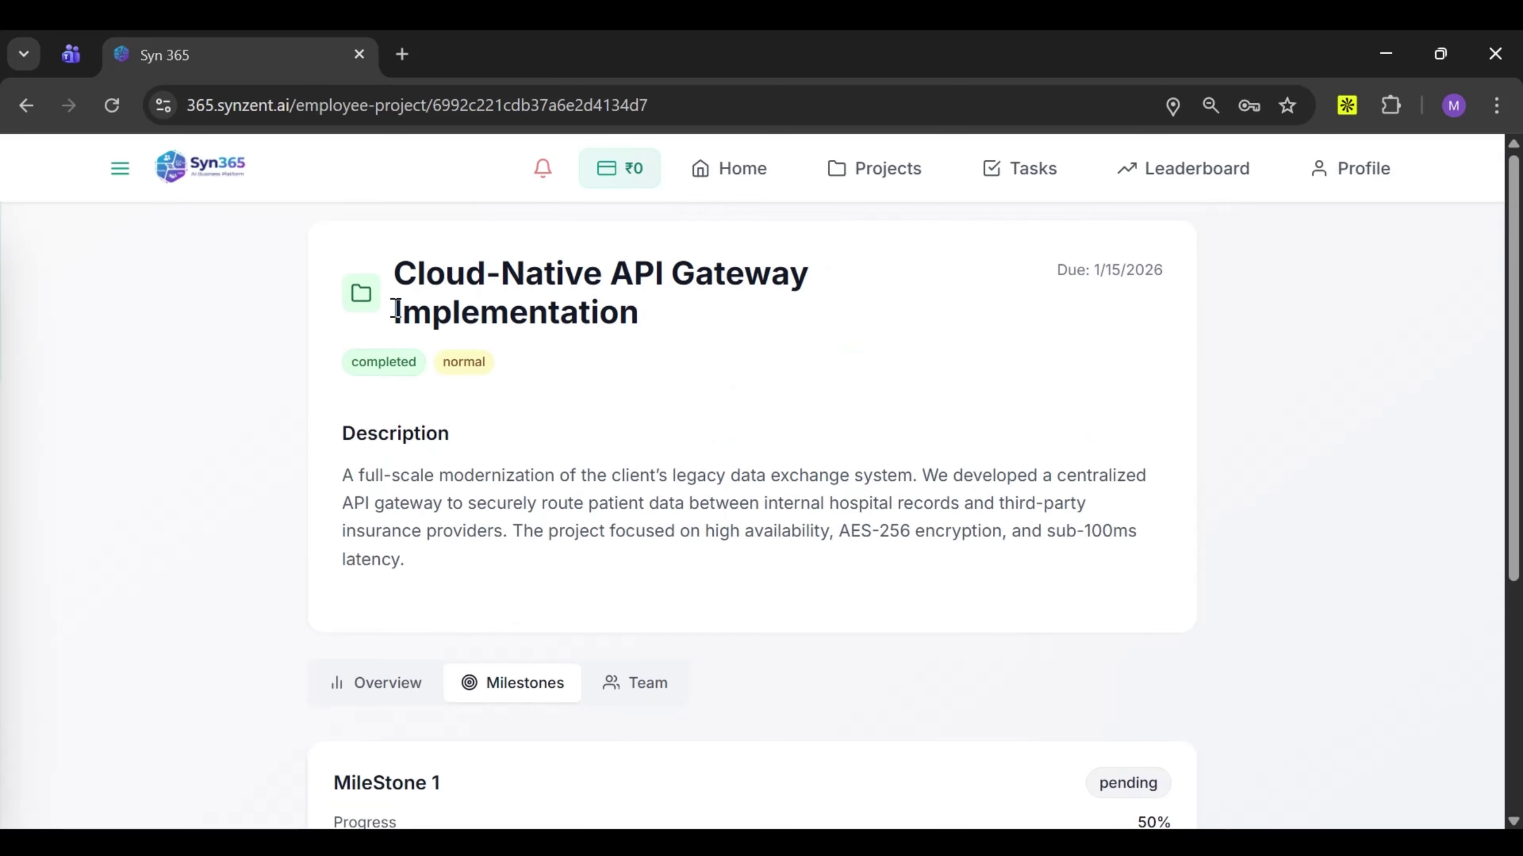
# Check the milestone card of the Cloud-Native API Gateway Implementation project and open the company holiday calendar
pyautogui.scroll(-5, 525, 467)
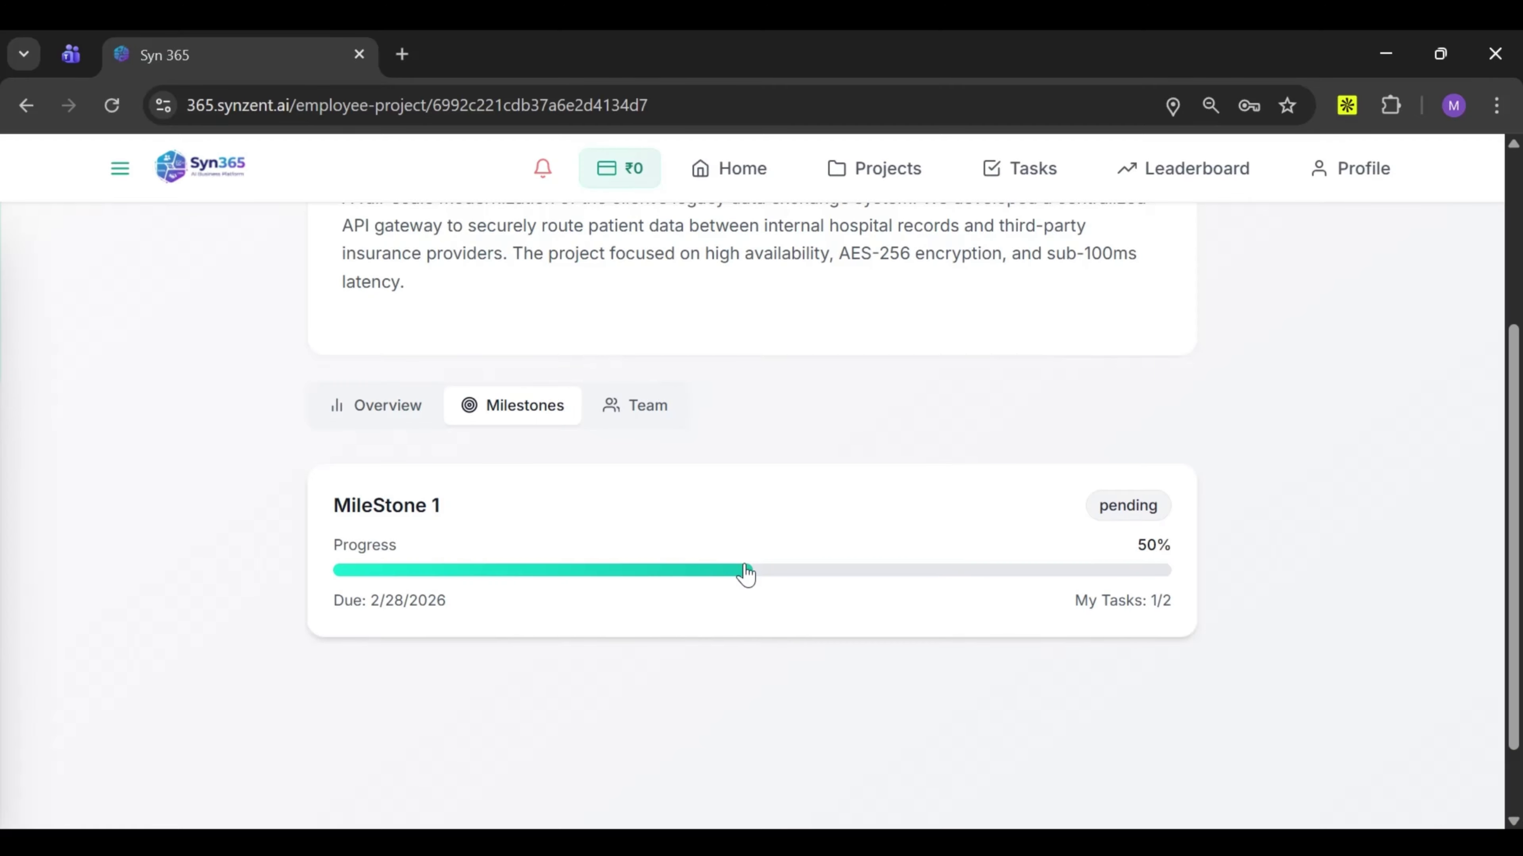
pyautogui.click(119, 175)
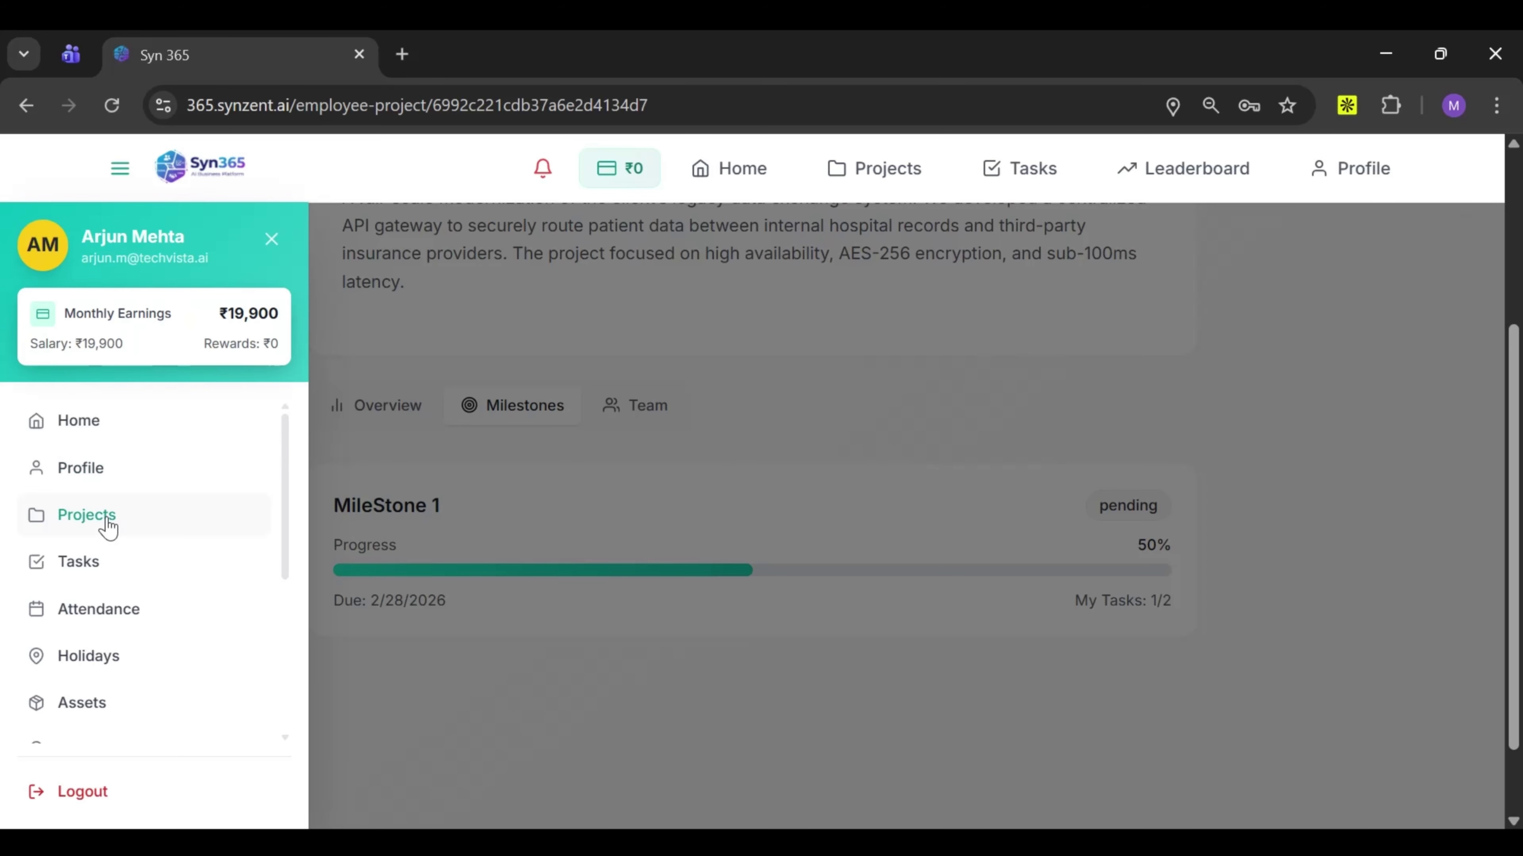
pyautogui.scroll(-2, 108, 528)
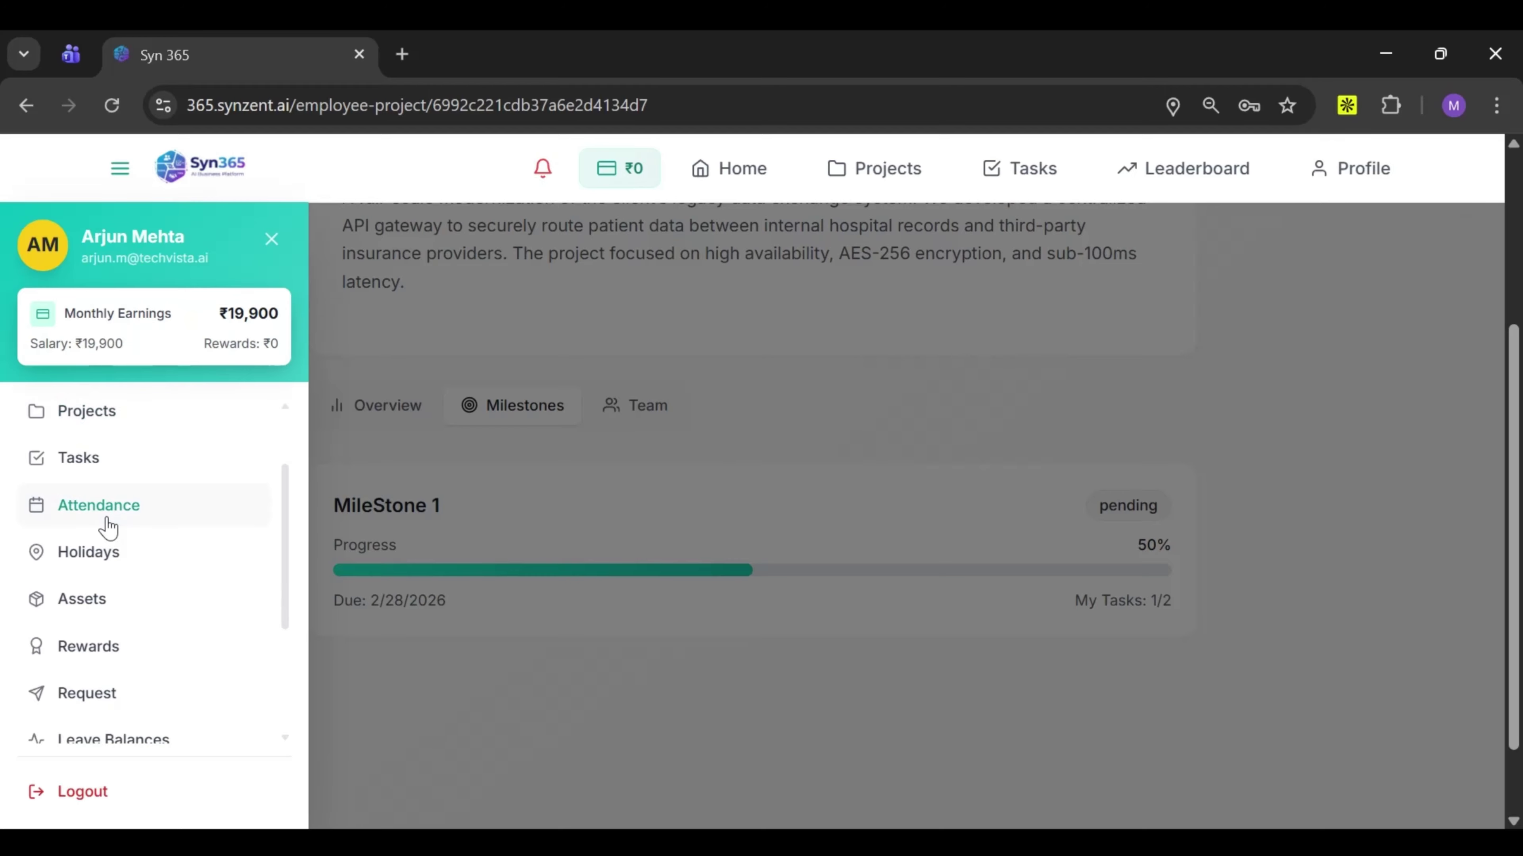
pyautogui.scroll(-1, 107, 527)
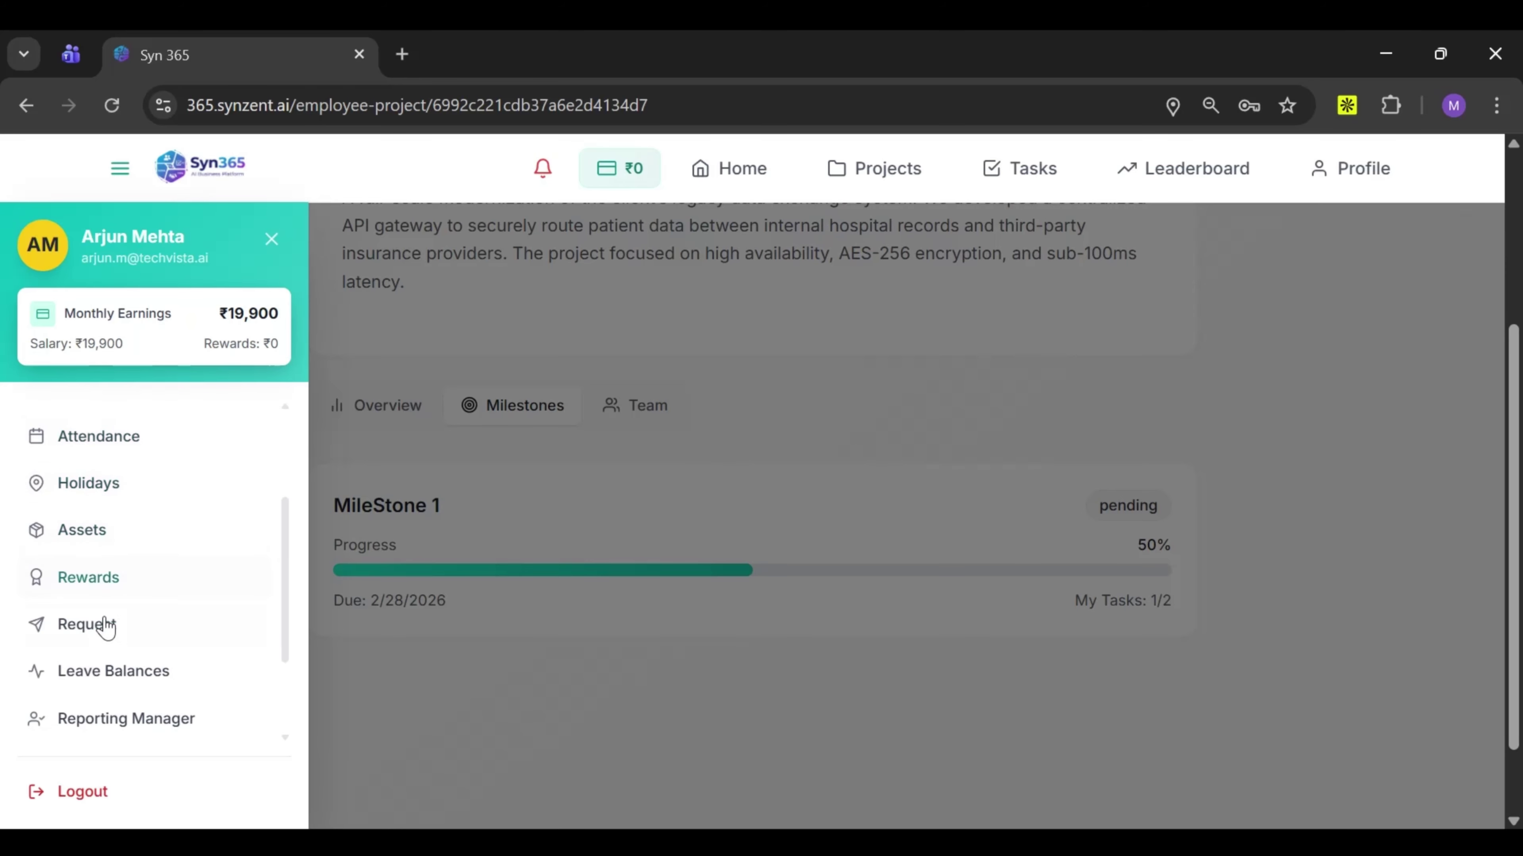
pyautogui.scroll(-3, 102, 626)
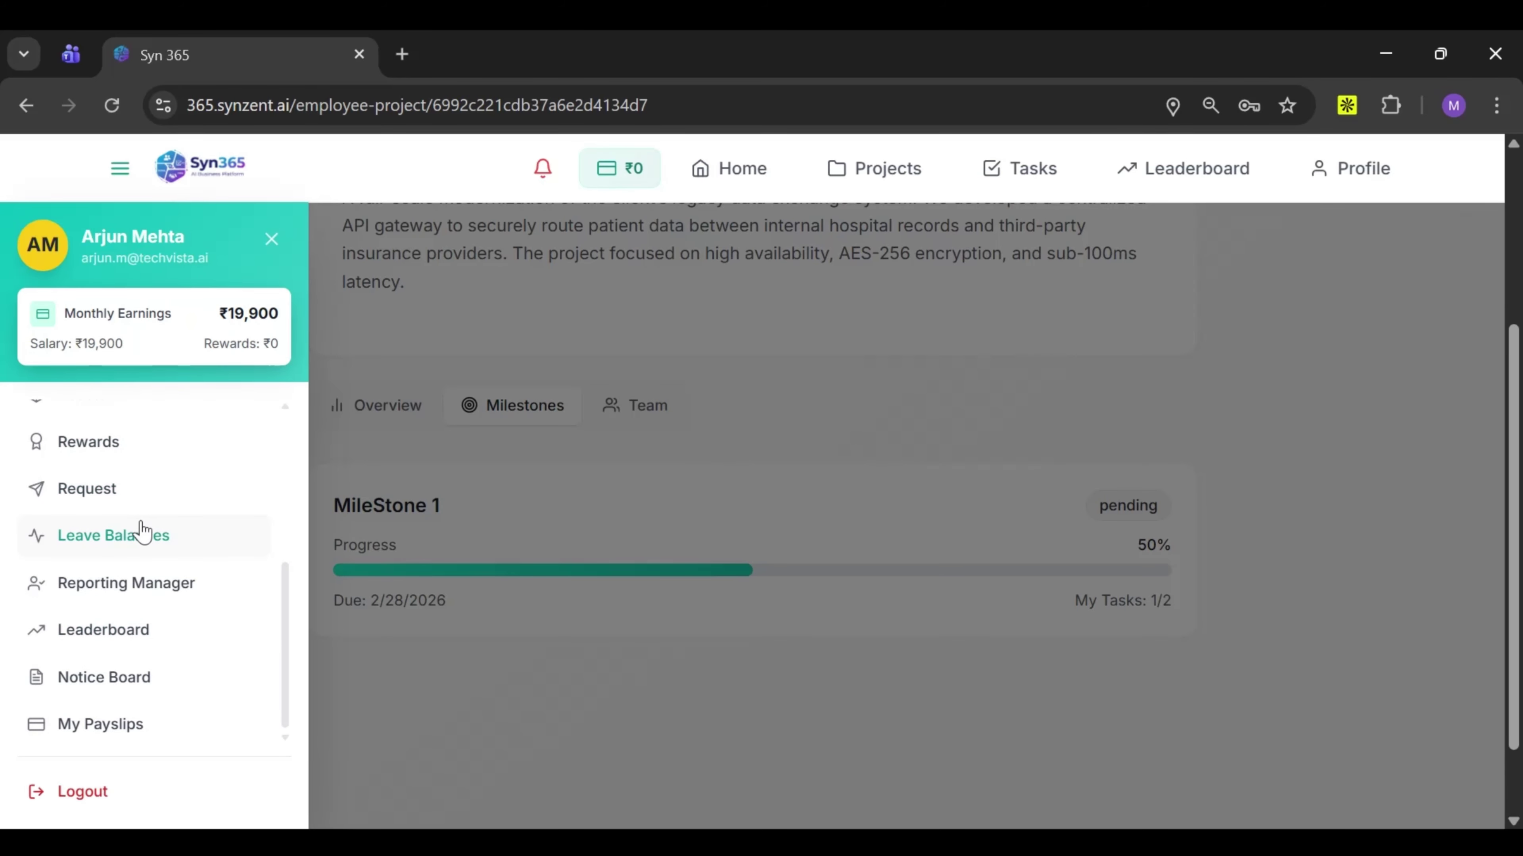
pyautogui.scroll(3, 142, 532)
pyautogui.click(110, 494)
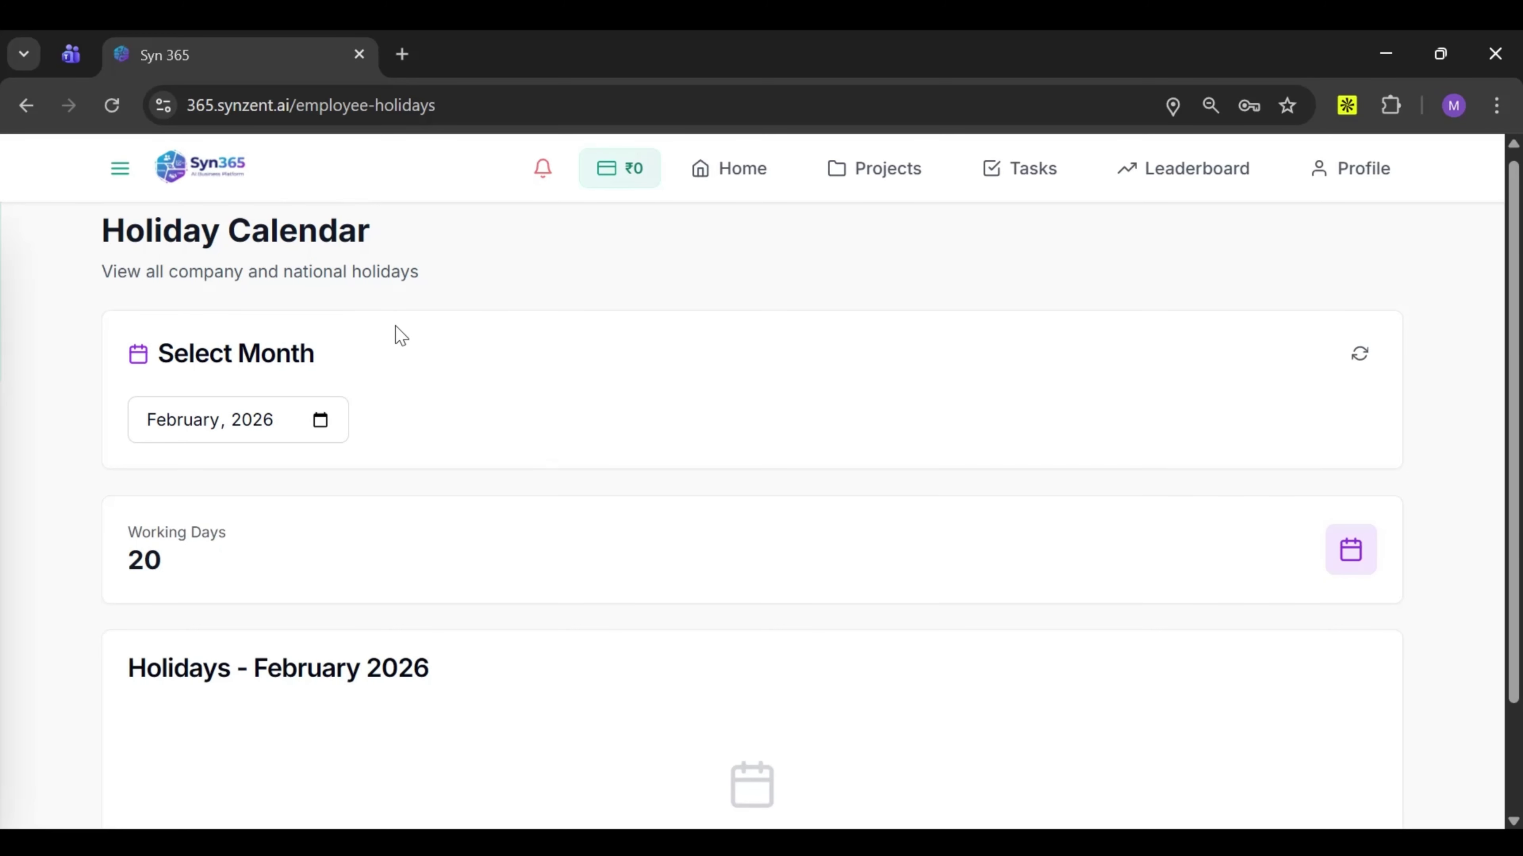
# Open the leave balances from the holiday calendar page
pyautogui.click(115, 185)
pyautogui.scroll(-3, 92, 558)
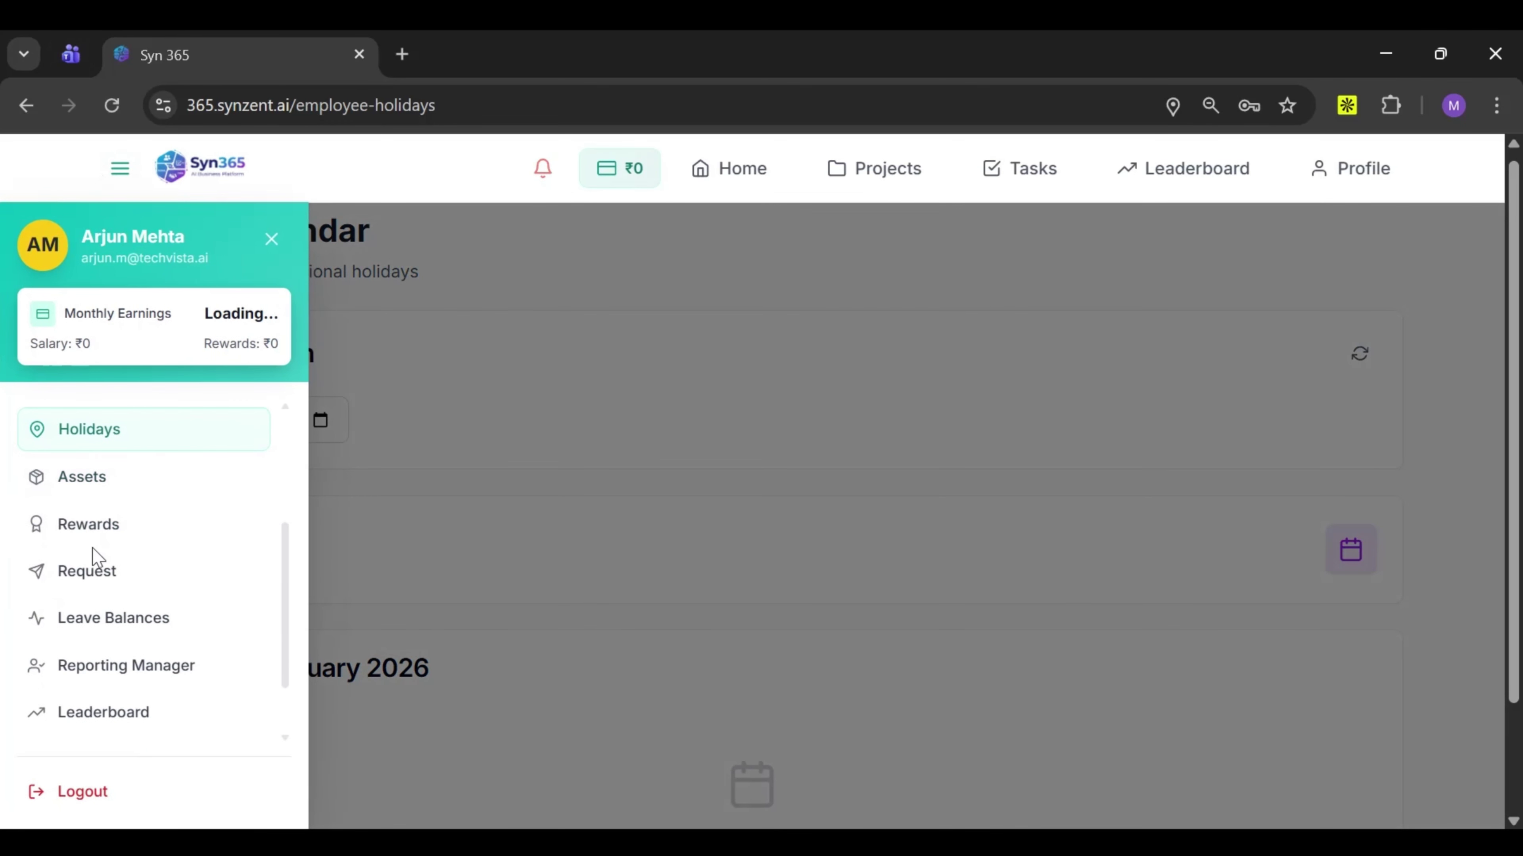
pyautogui.click(120, 629)
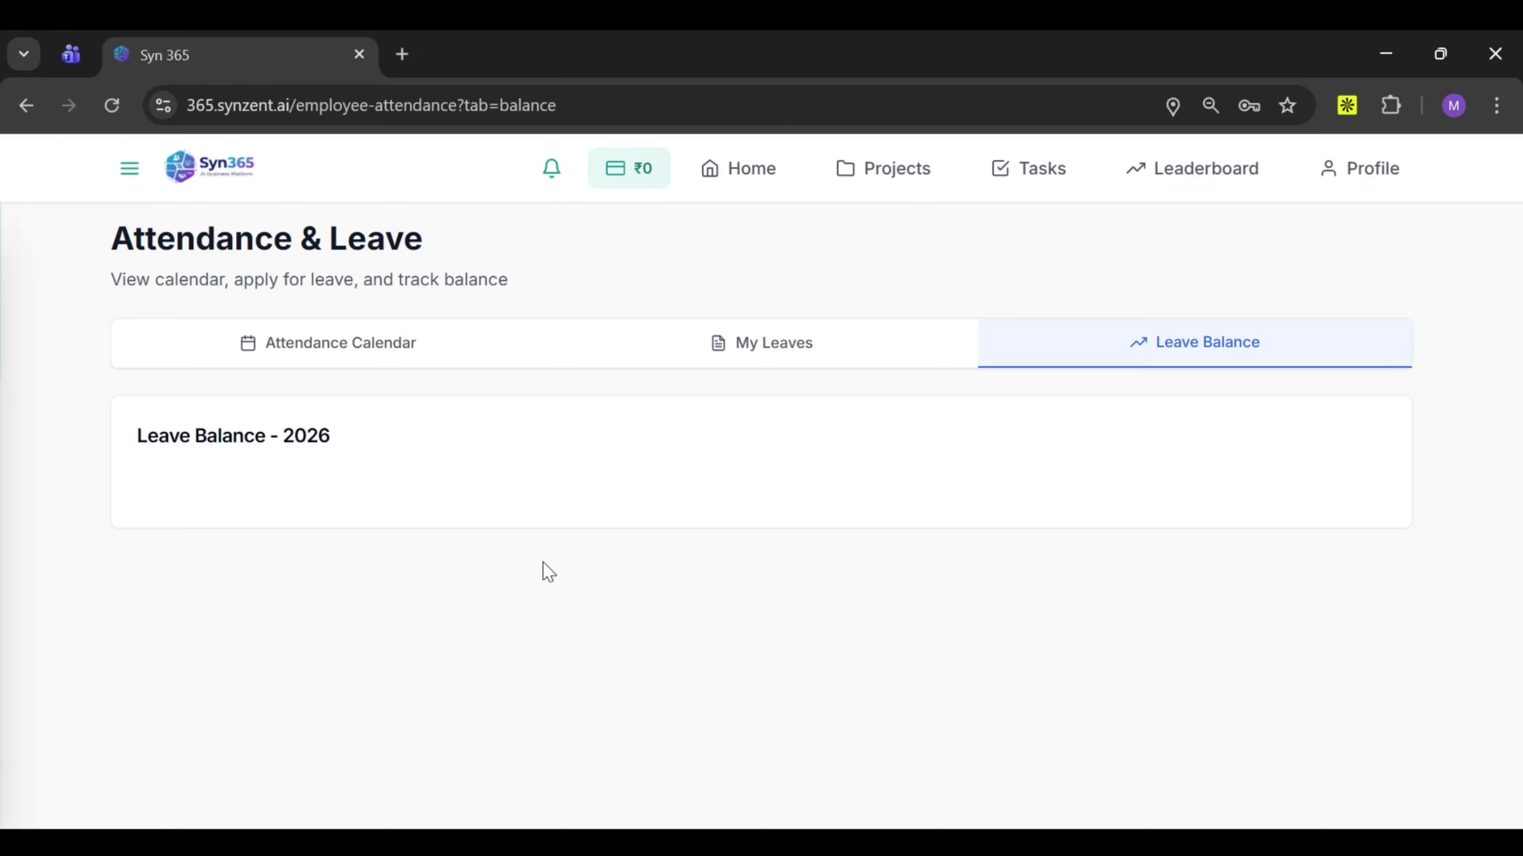
# Switch to the attendance calendar and review the February 2026 days and attendance summary
pyautogui.click(427, 362)
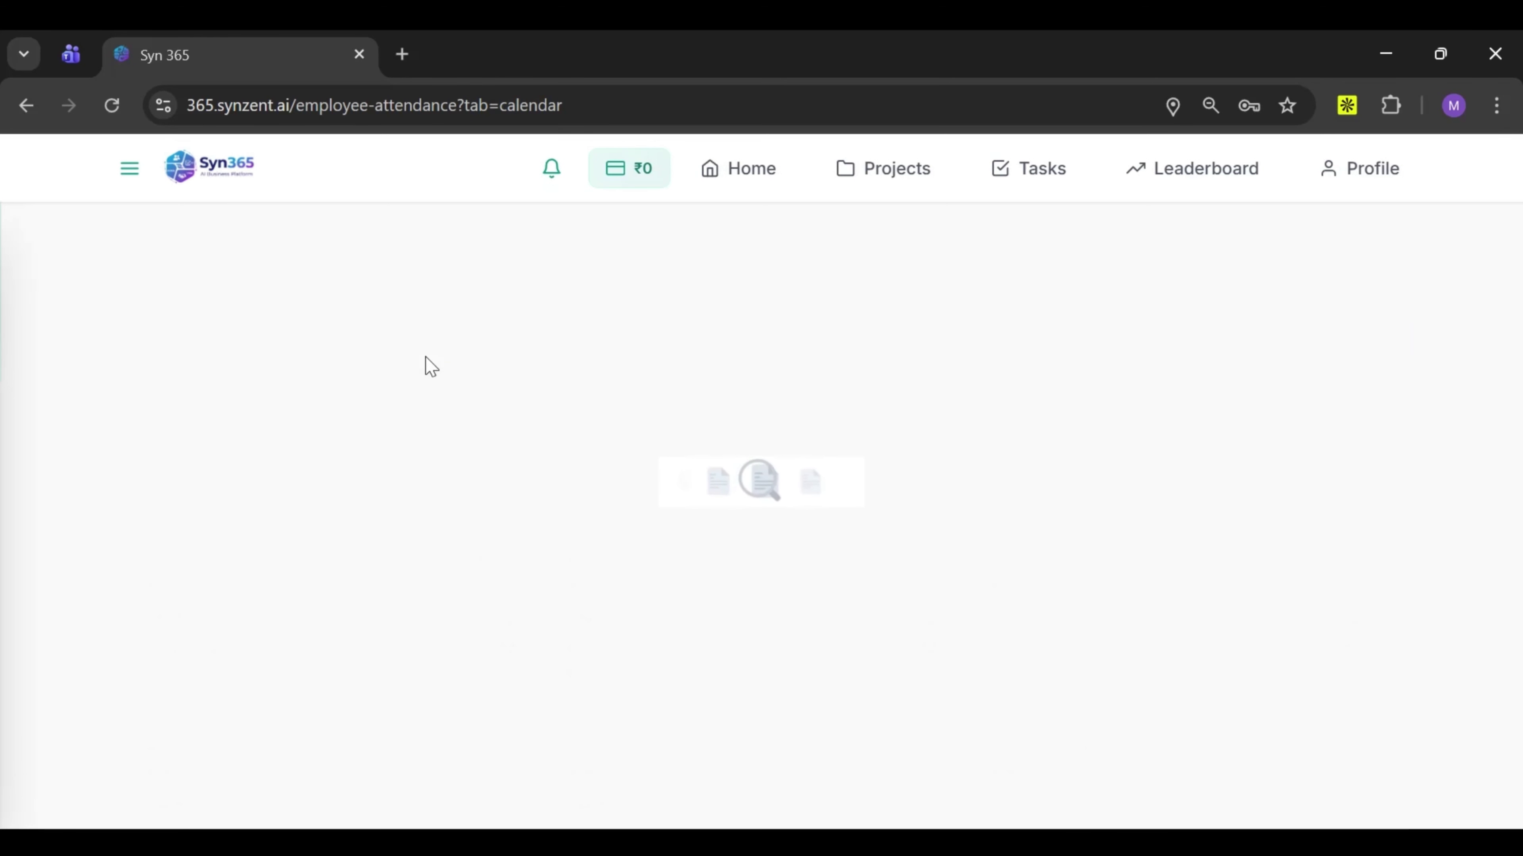
pyautogui.scroll(-4, 479, 615)
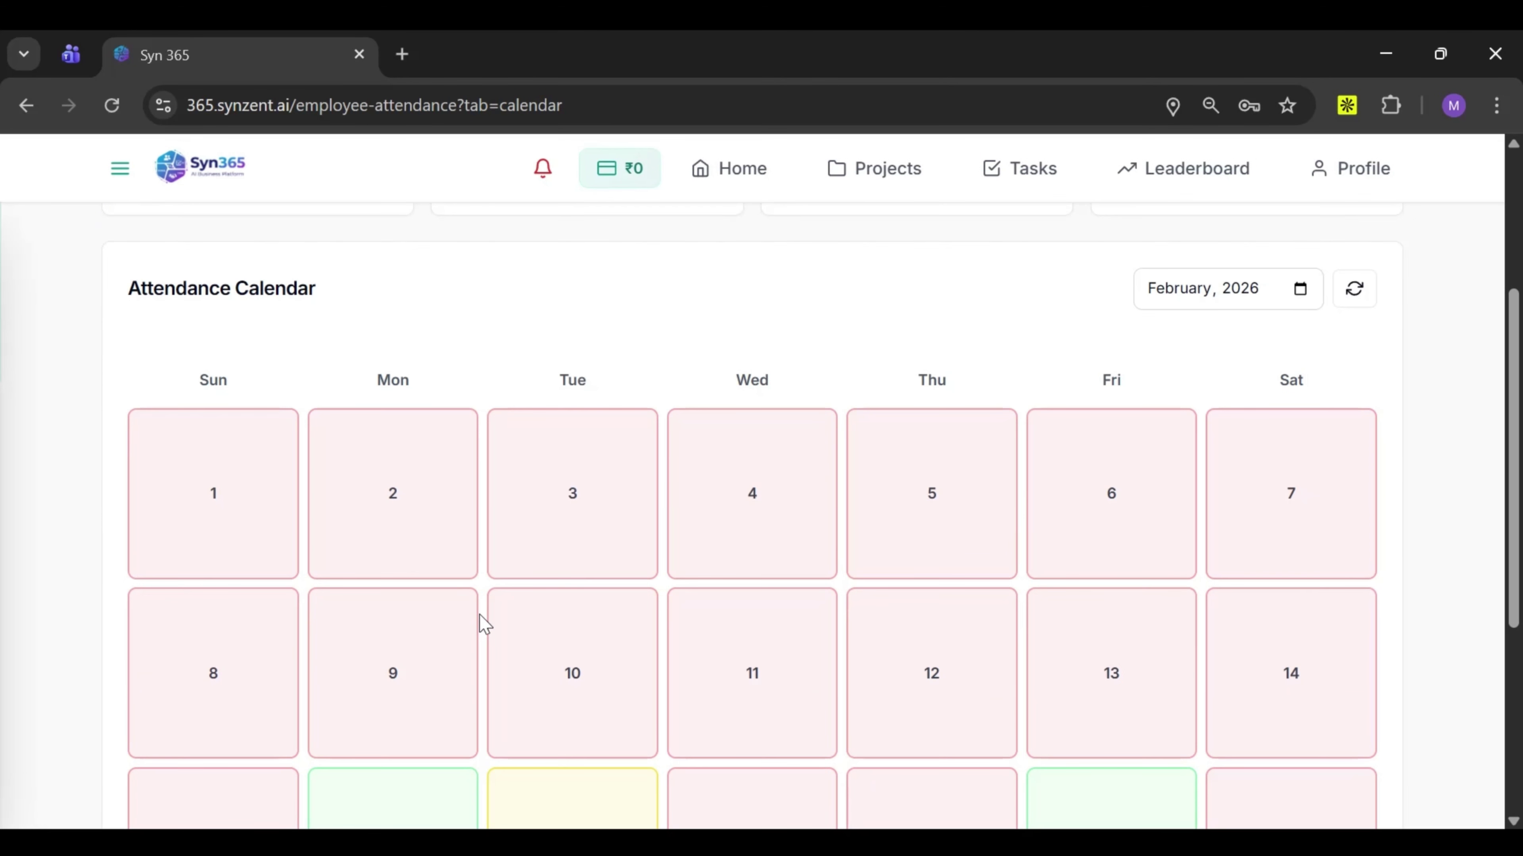
pyautogui.scroll(-5, 479, 614)
pyautogui.scroll(8, 479, 621)
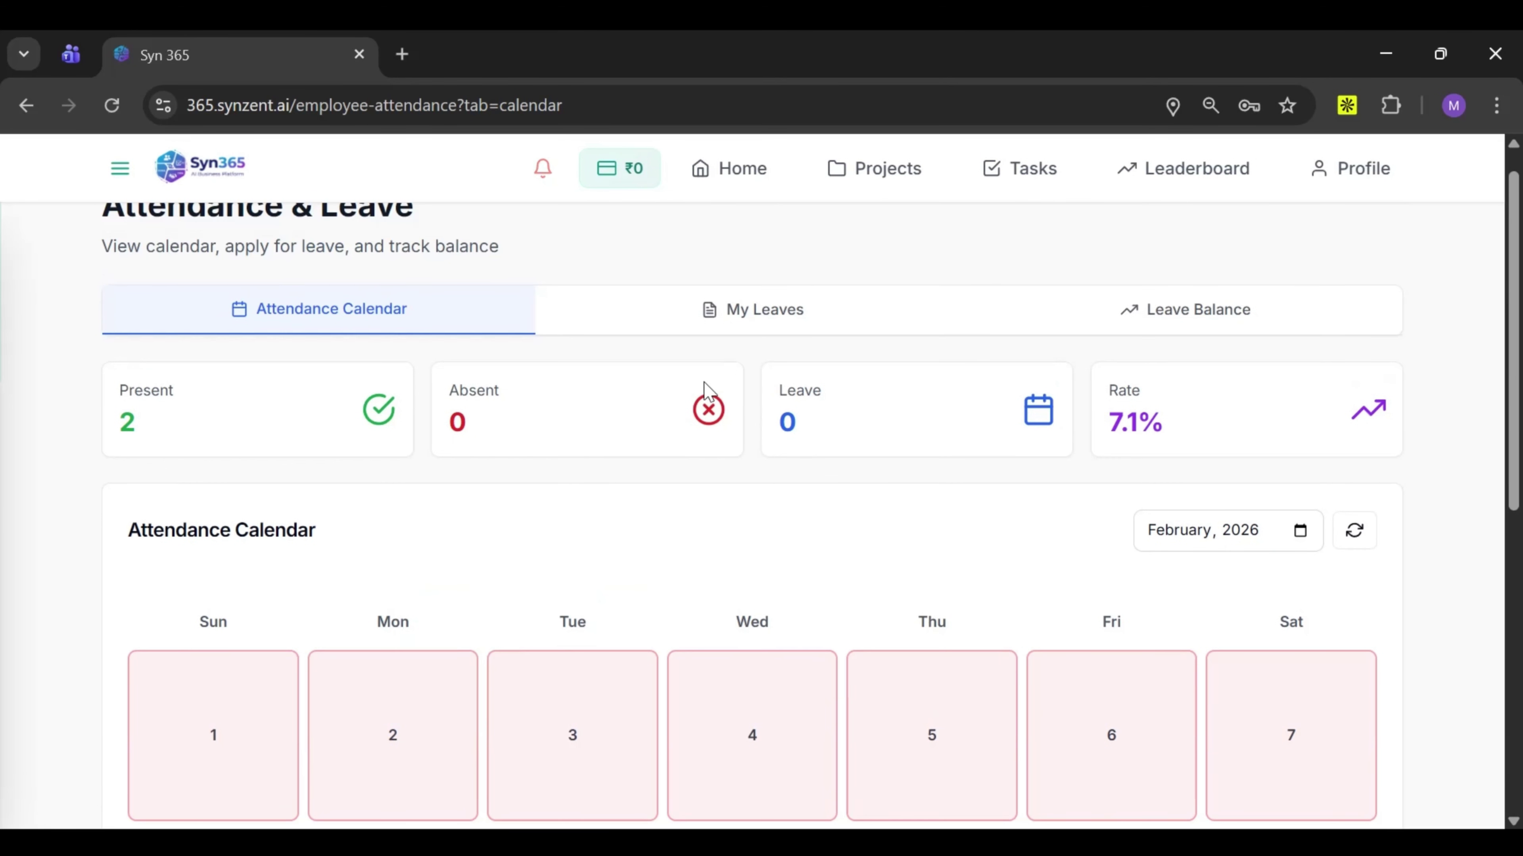
# Show the employee's own leave requests and open the Apply for Leave form to look over its fields
pyautogui.click(751, 313)
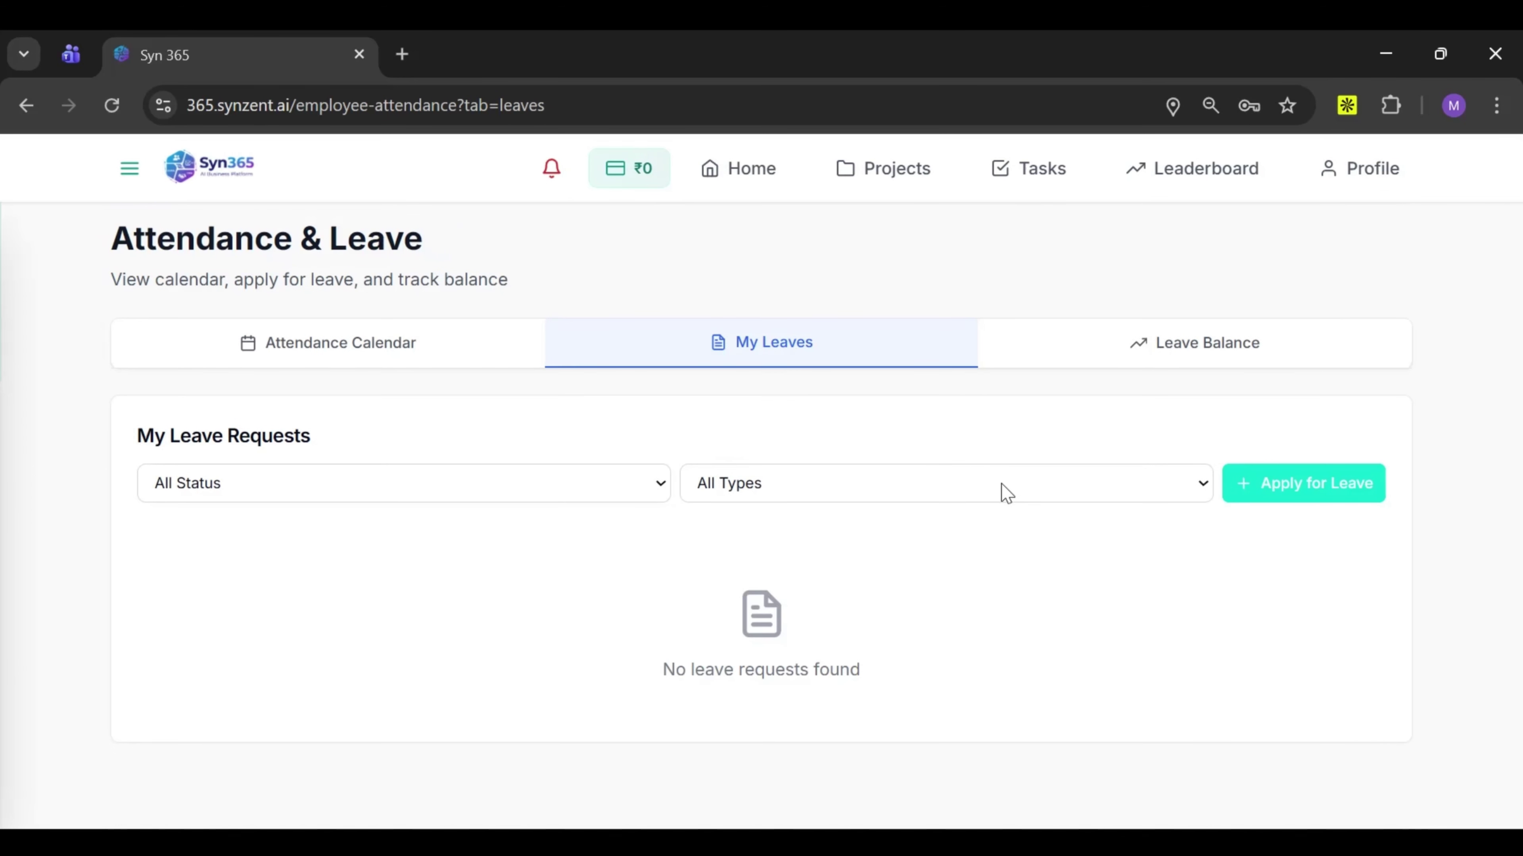
pyautogui.click(1258, 497)
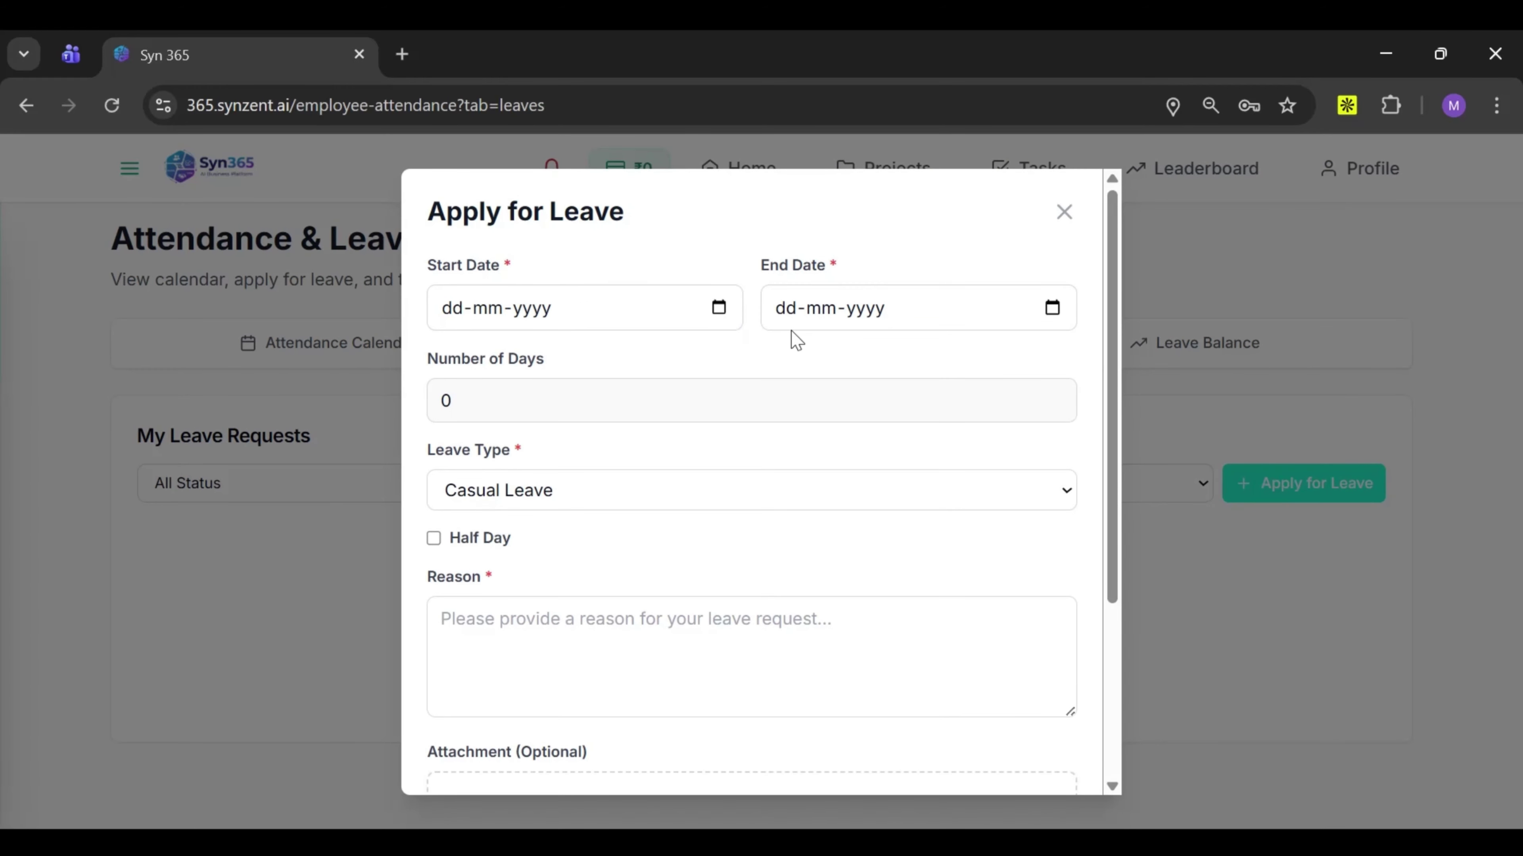
pyautogui.scroll(-2, 752, 456)
pyautogui.scroll(2, 750, 450)
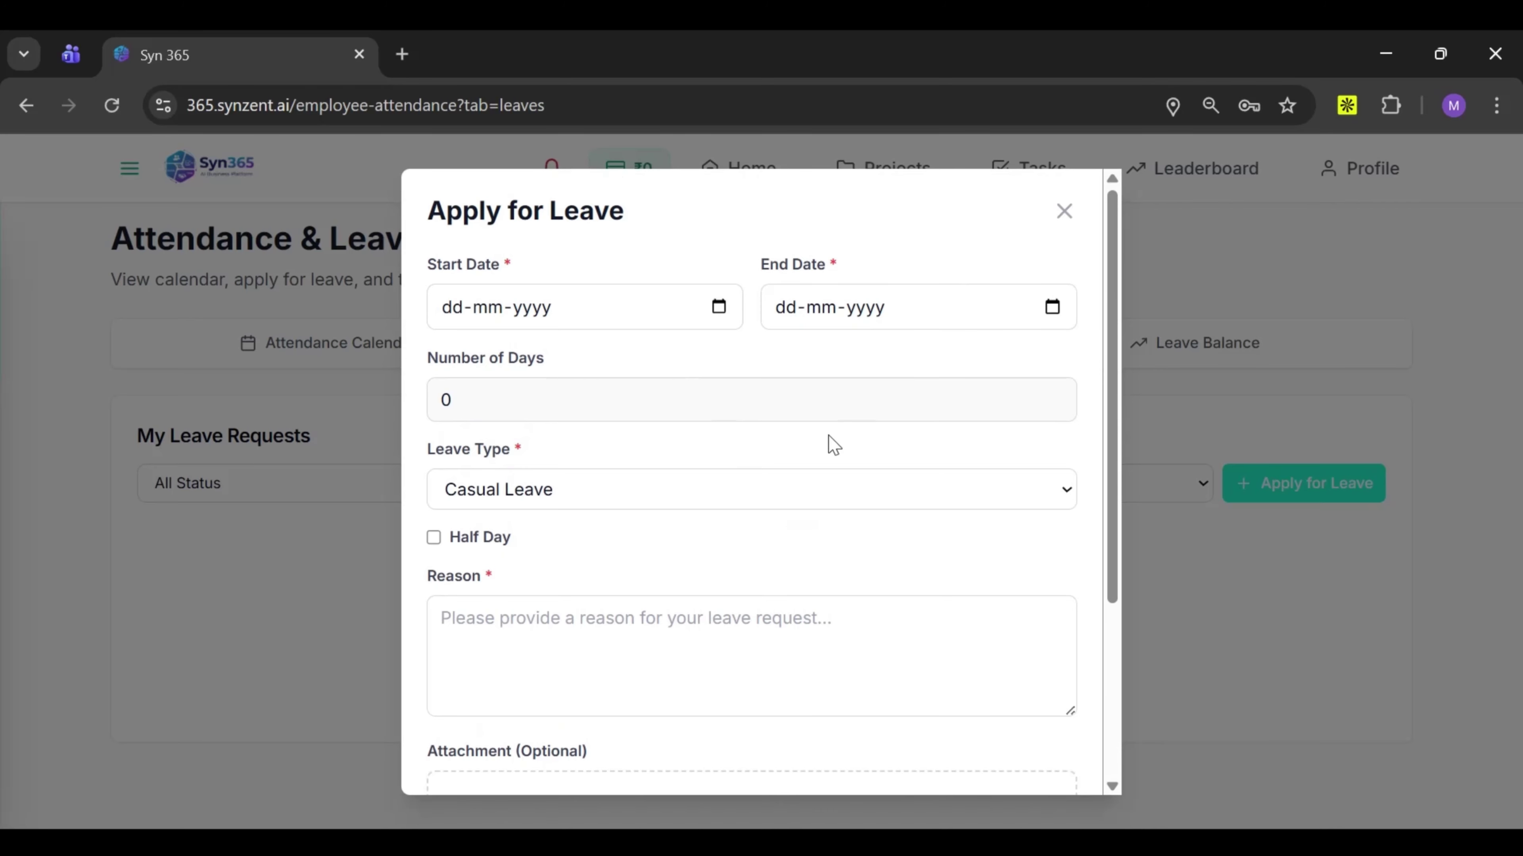
# Review the leave type, half-day, reason and attachment fields of the leave form and close it without submitting
pyautogui.moveTo(808, 513); pyautogui.dragTo(778, 497)
pyautogui.click(777, 497)
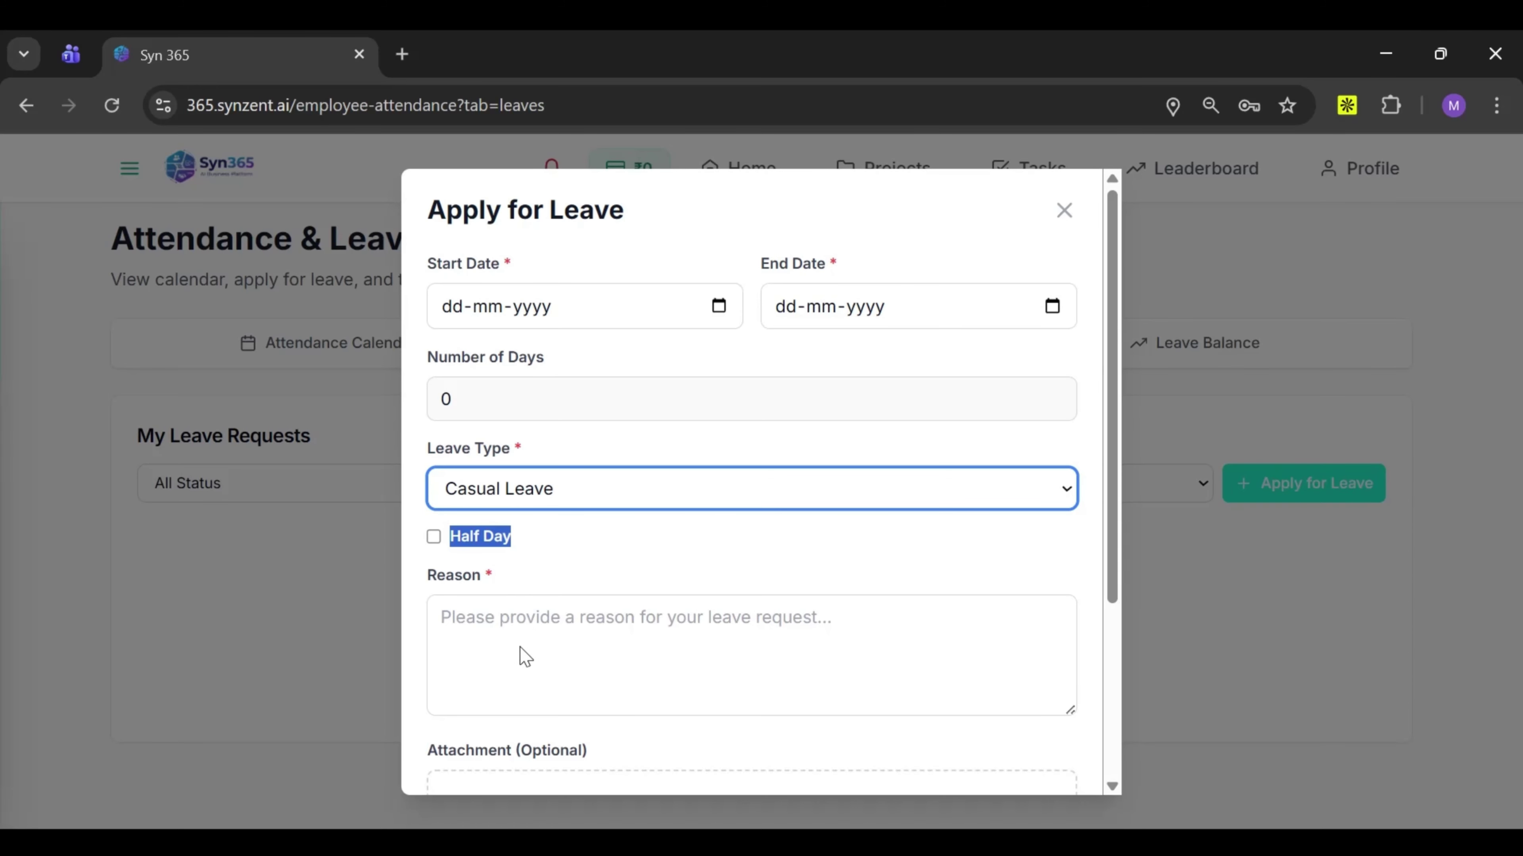
pyautogui.click(408, 637)
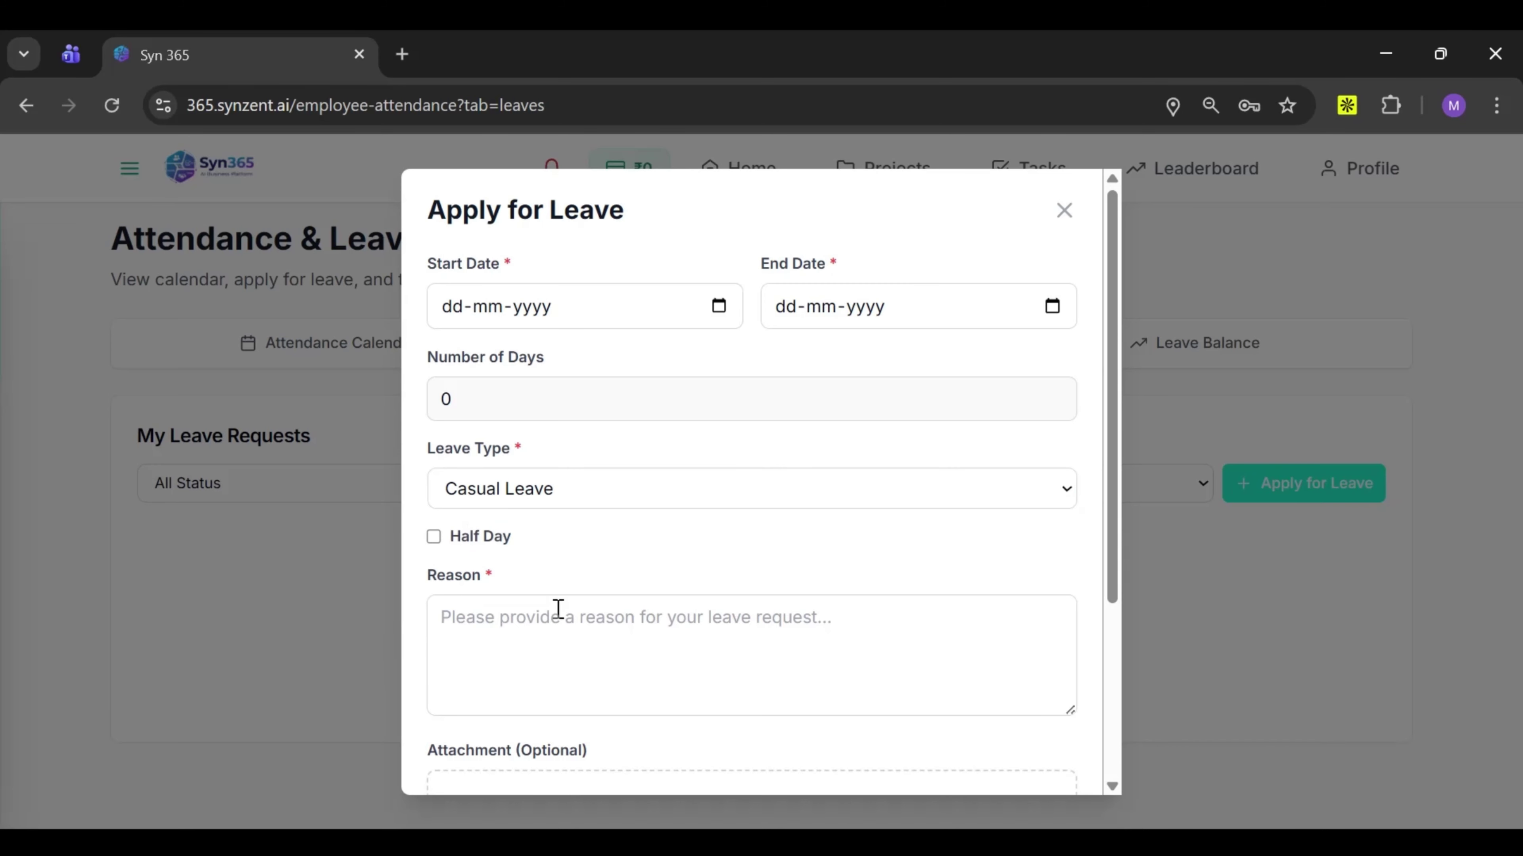
pyautogui.scroll(-3, 557, 612)
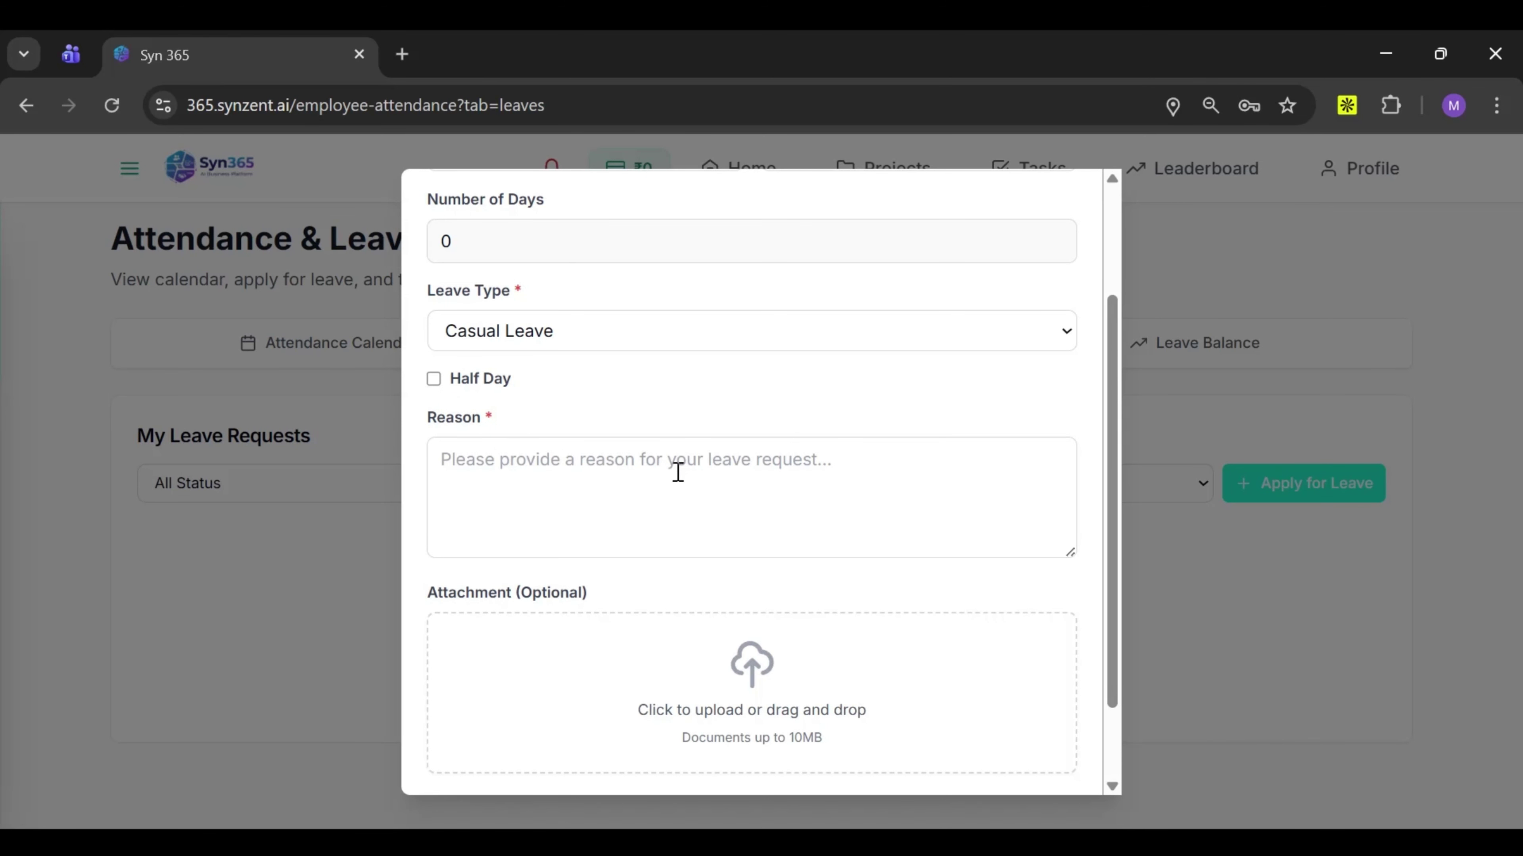
pyautogui.scroll(-2, 677, 473)
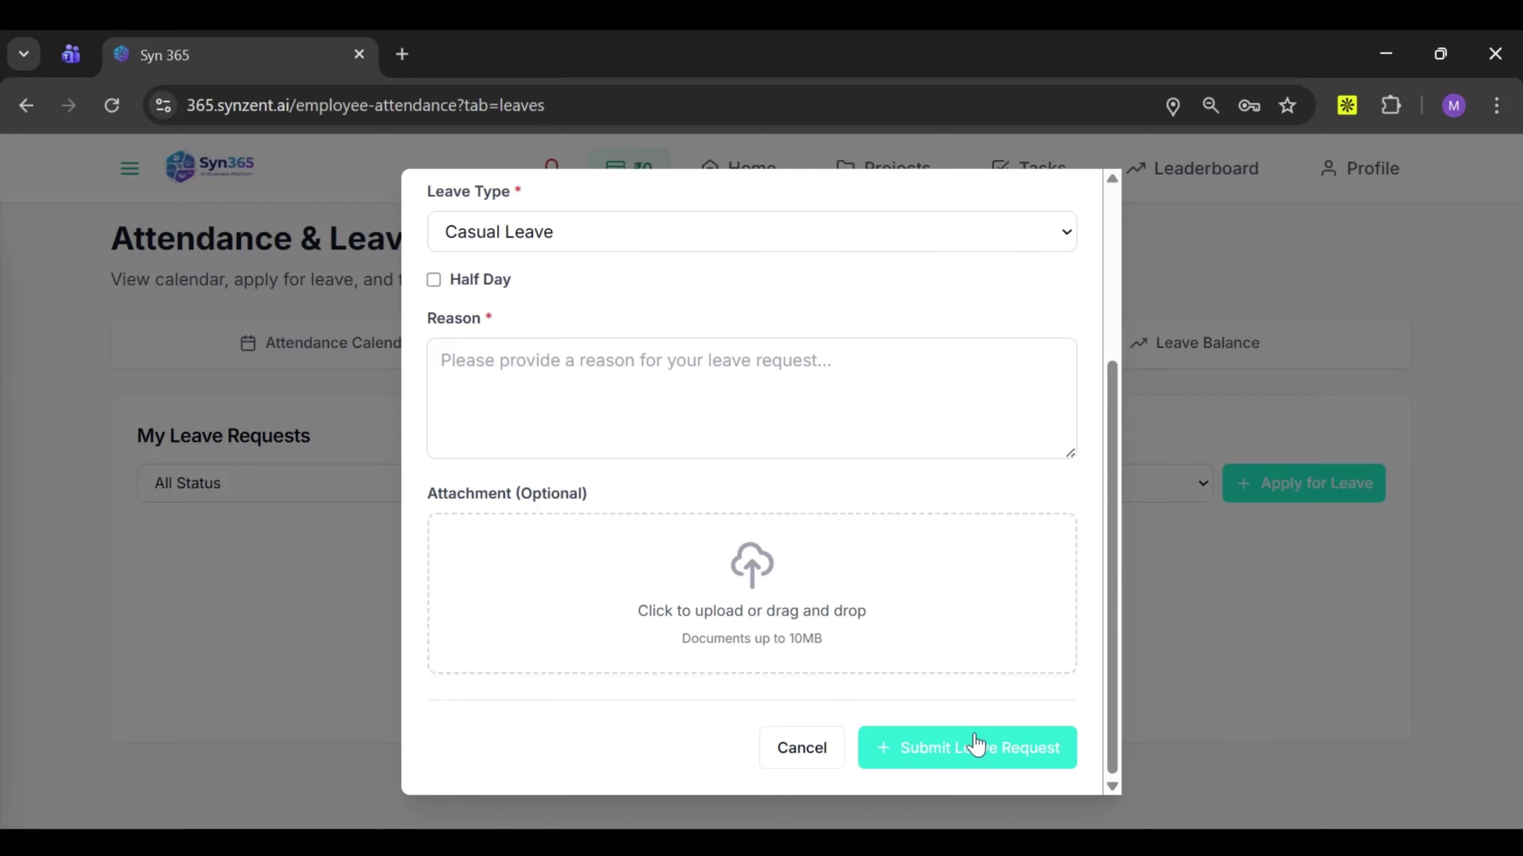
pyautogui.scroll(4, 1014, 235)
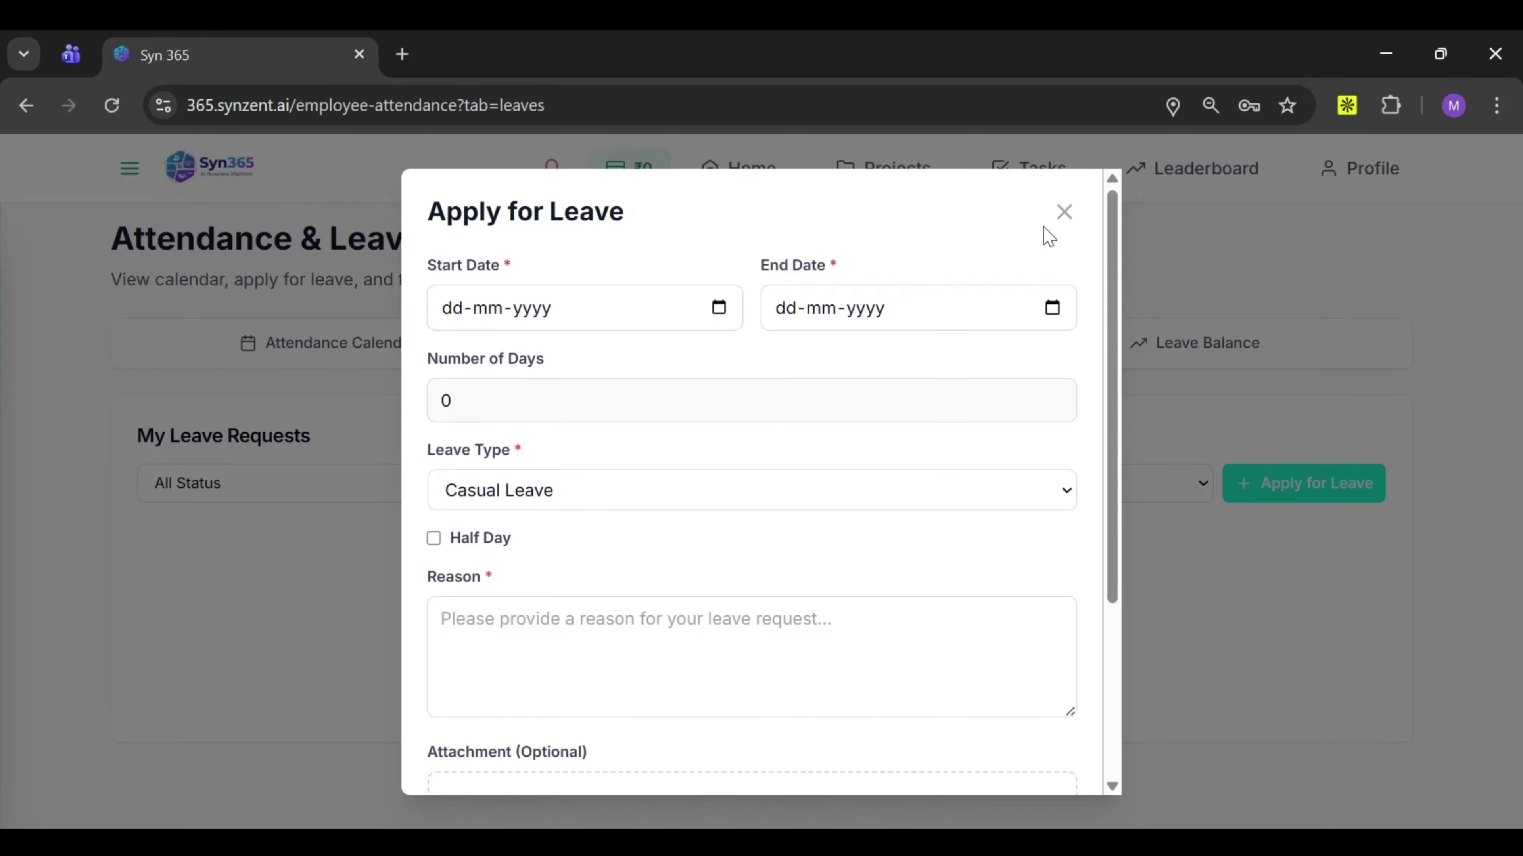
pyautogui.click(1062, 214)
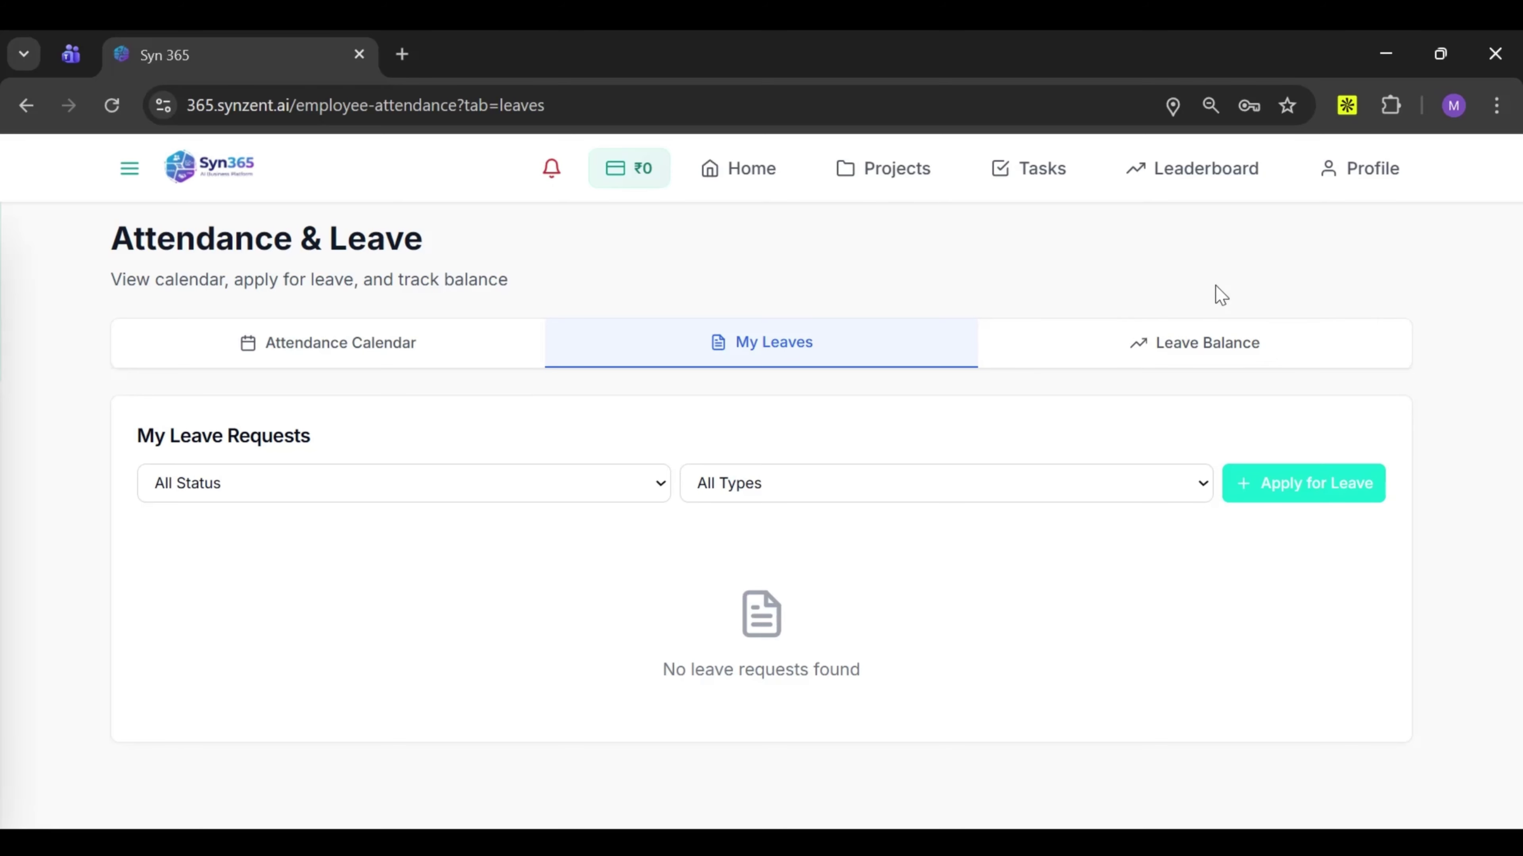
# Review the 2026 leave balance for each leave type and open the employee's assigned assets
pyautogui.click(1183, 355)
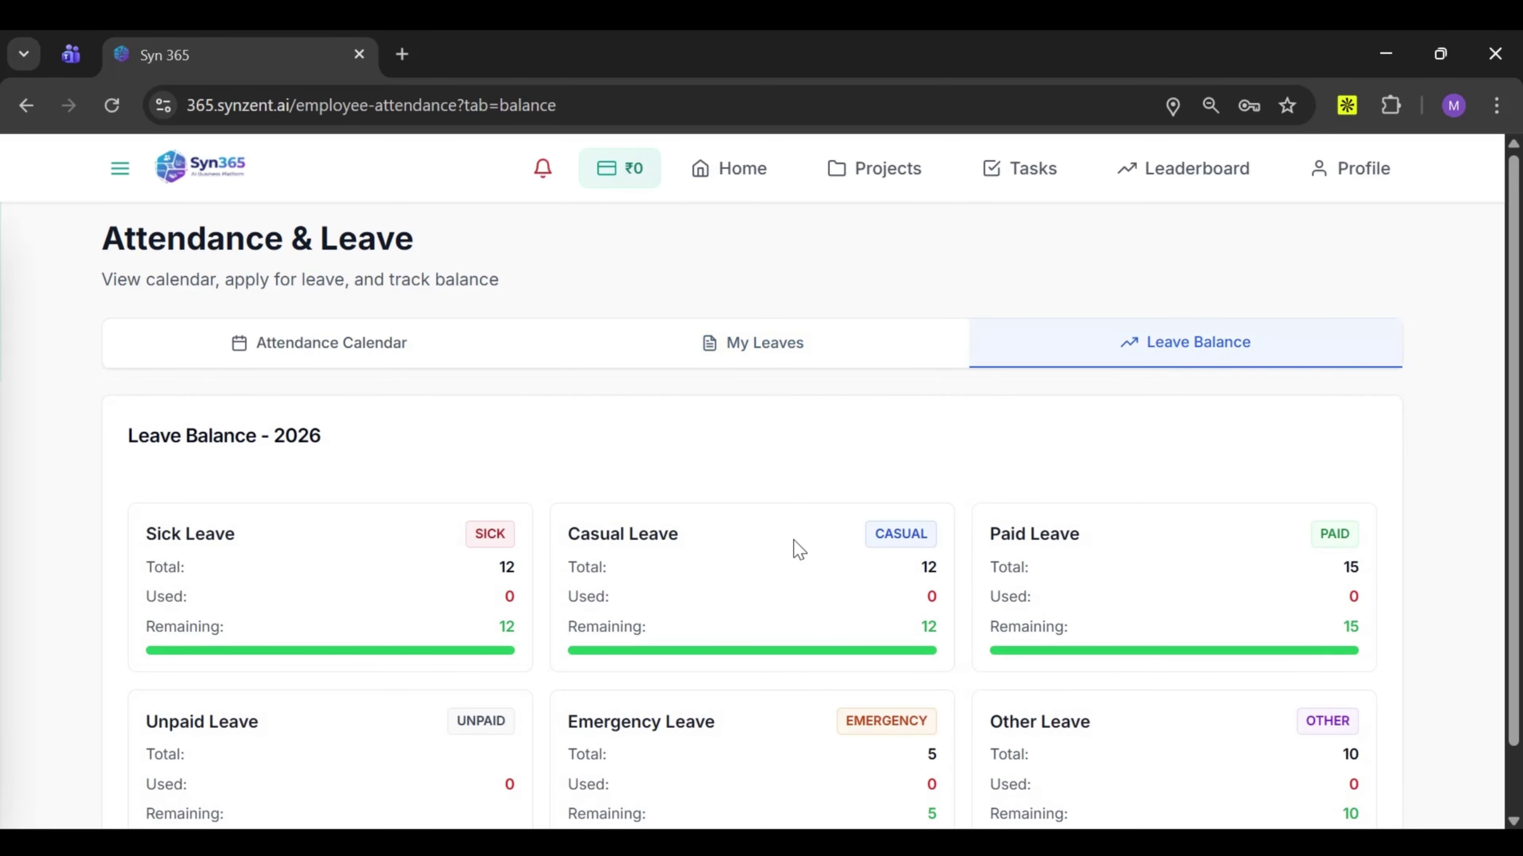
pyautogui.scroll(-1, 794, 540)
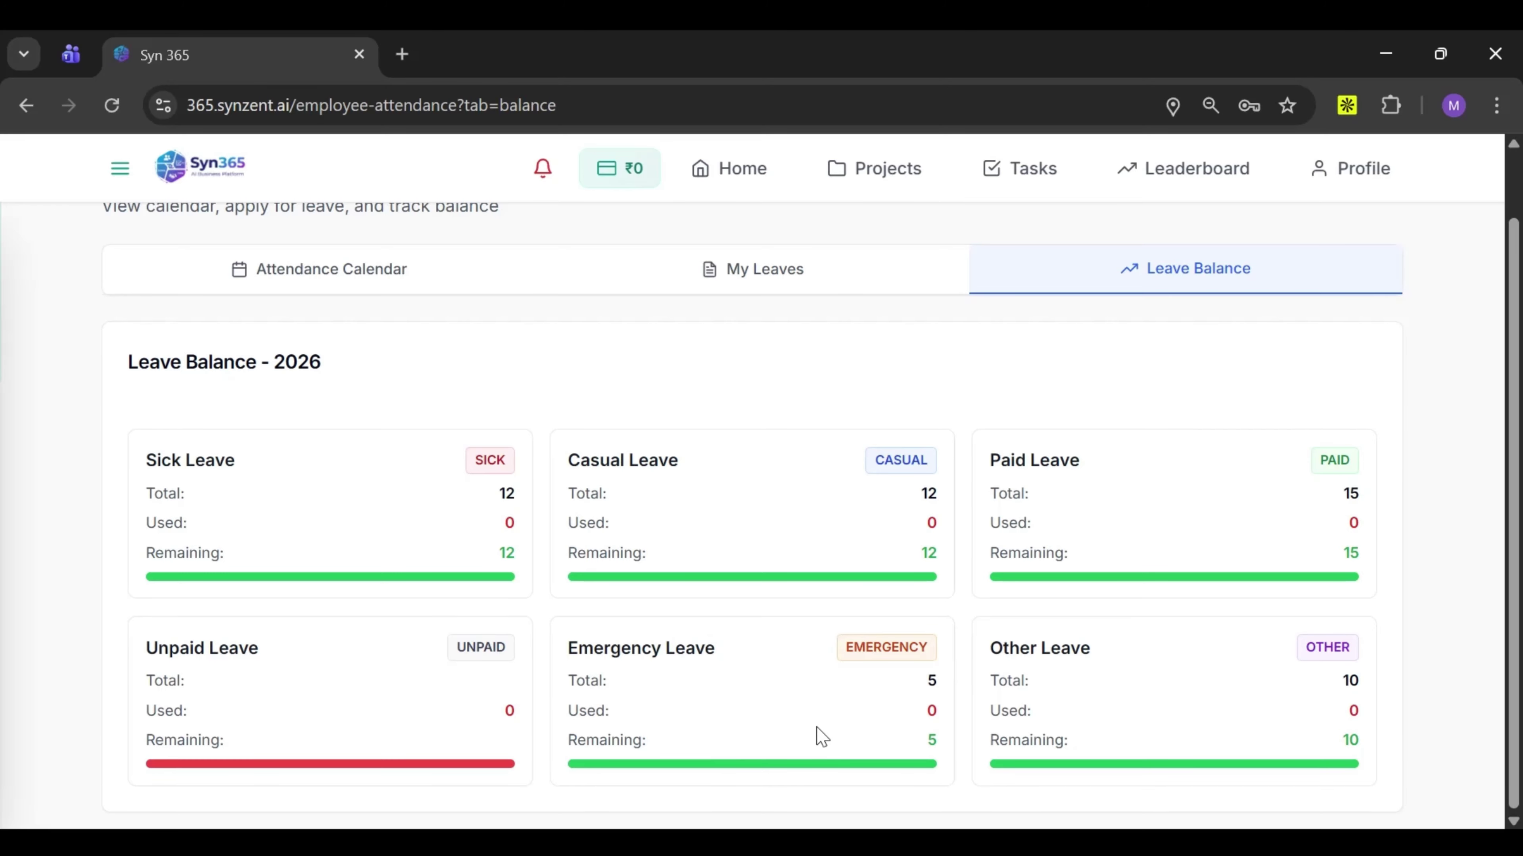
pyautogui.click(114, 172)
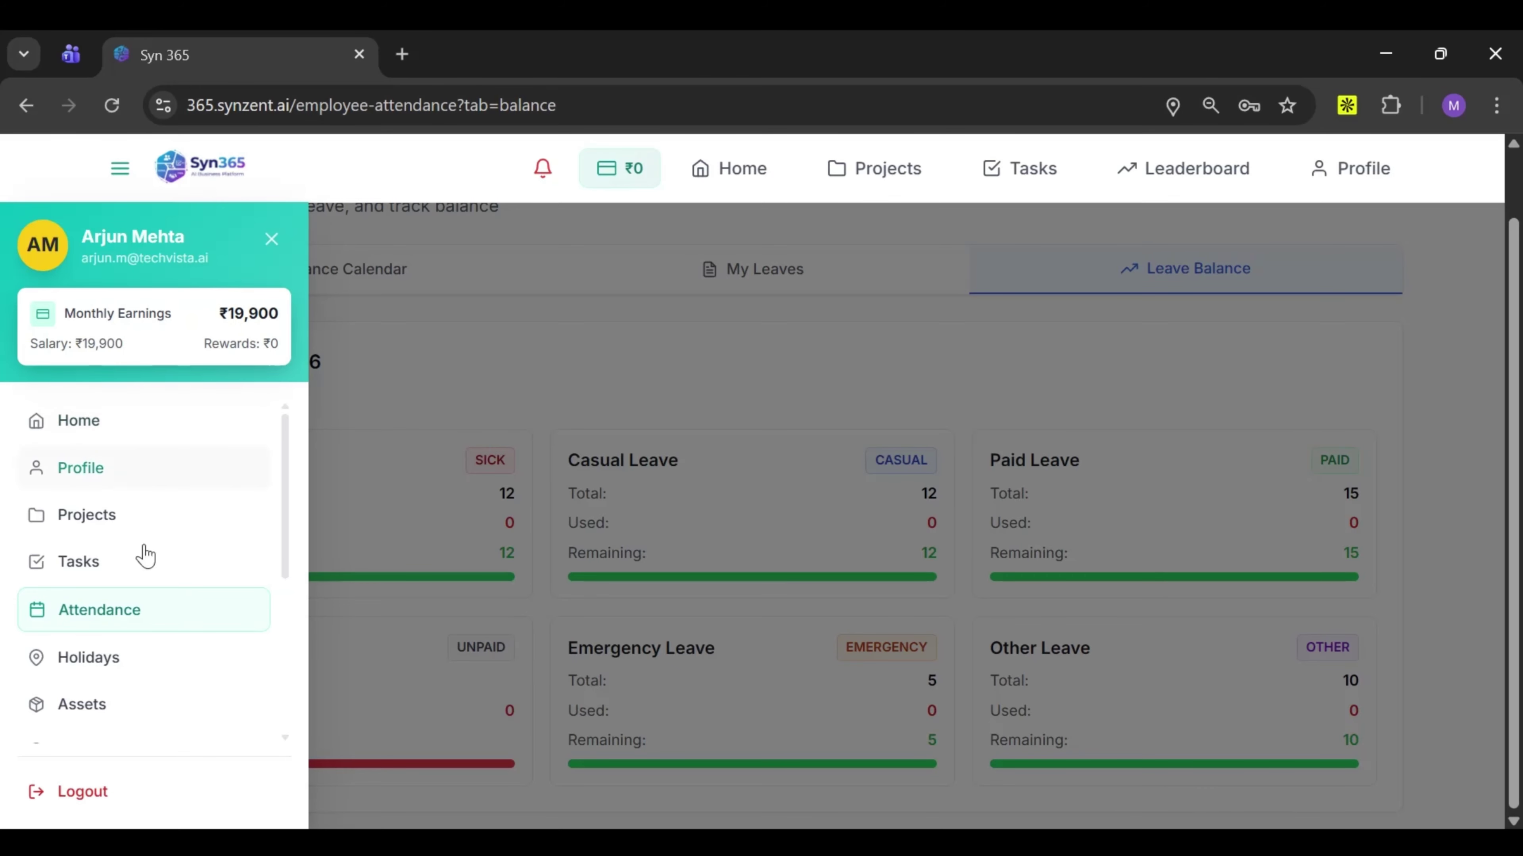
pyautogui.scroll(-3, 142, 600)
pyautogui.click(105, 561)
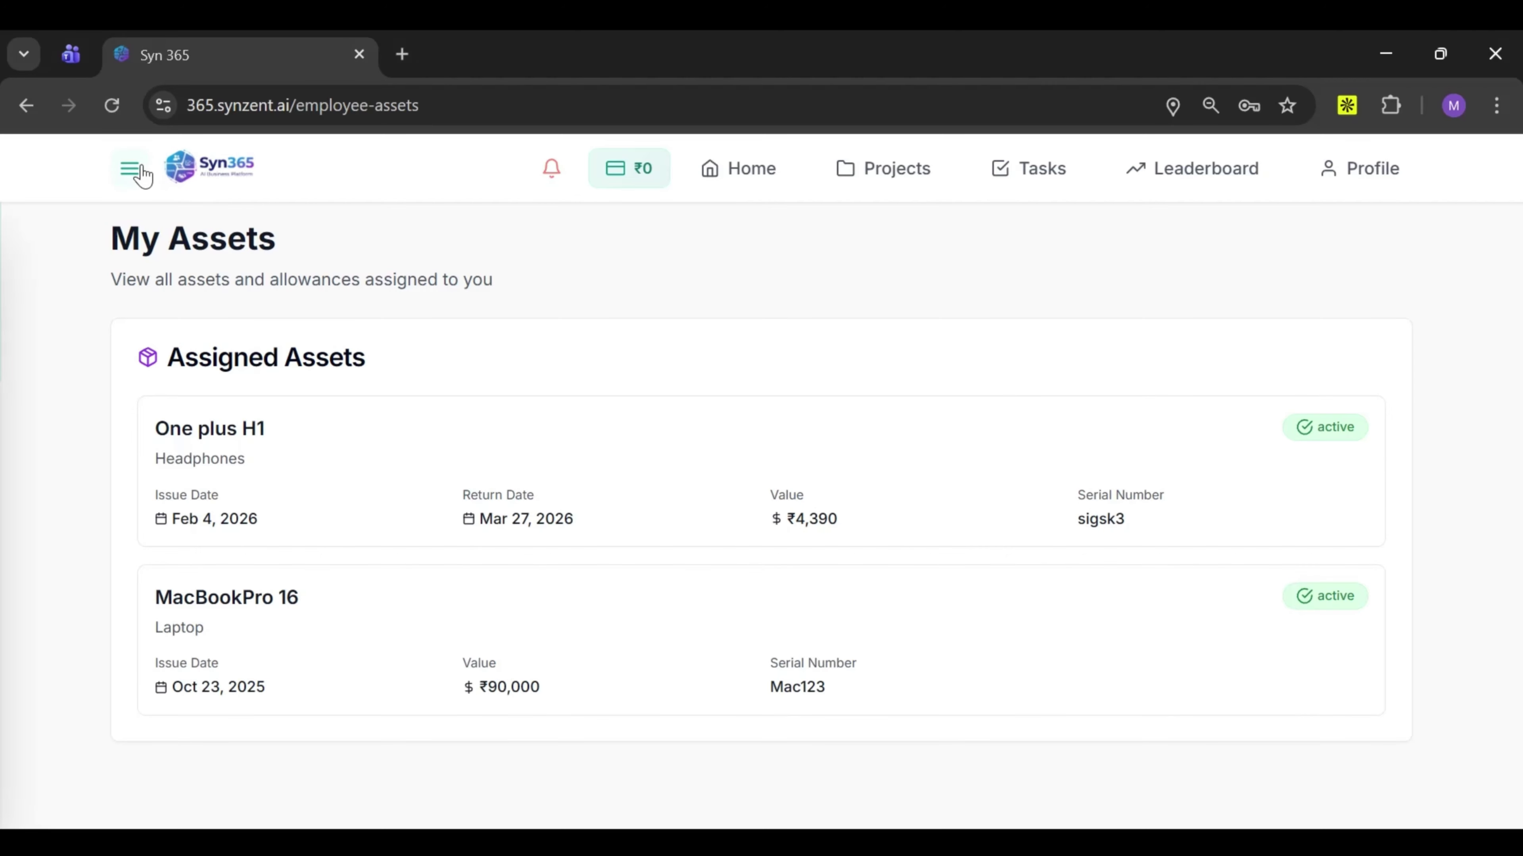
# Go from the assets page to the list of all assigned tasks
pyautogui.click(129, 168)
pyautogui.scroll(-2, 126, 468)
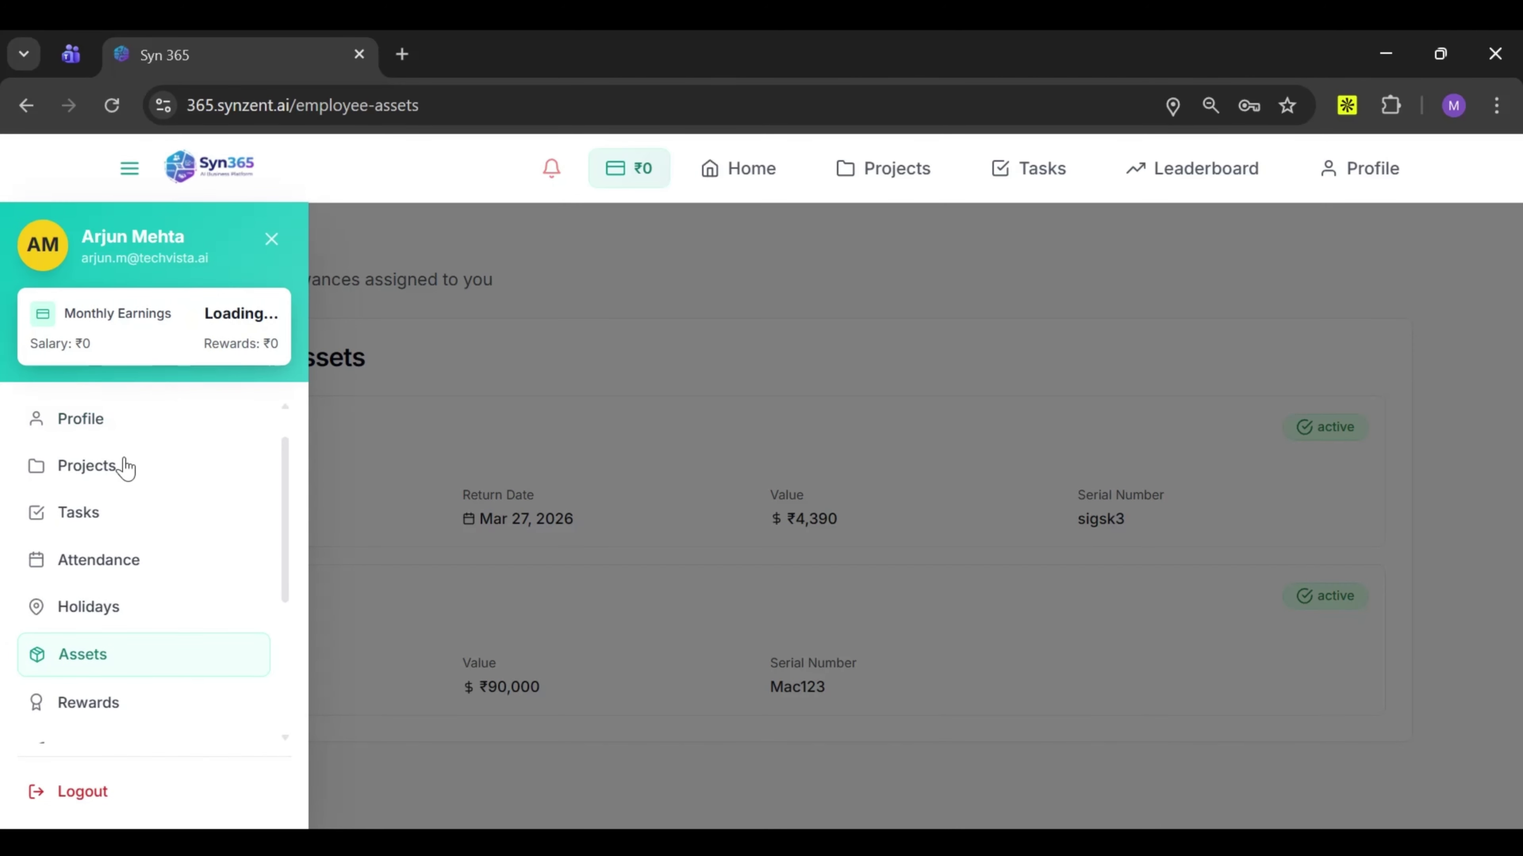
pyautogui.click(109, 530)
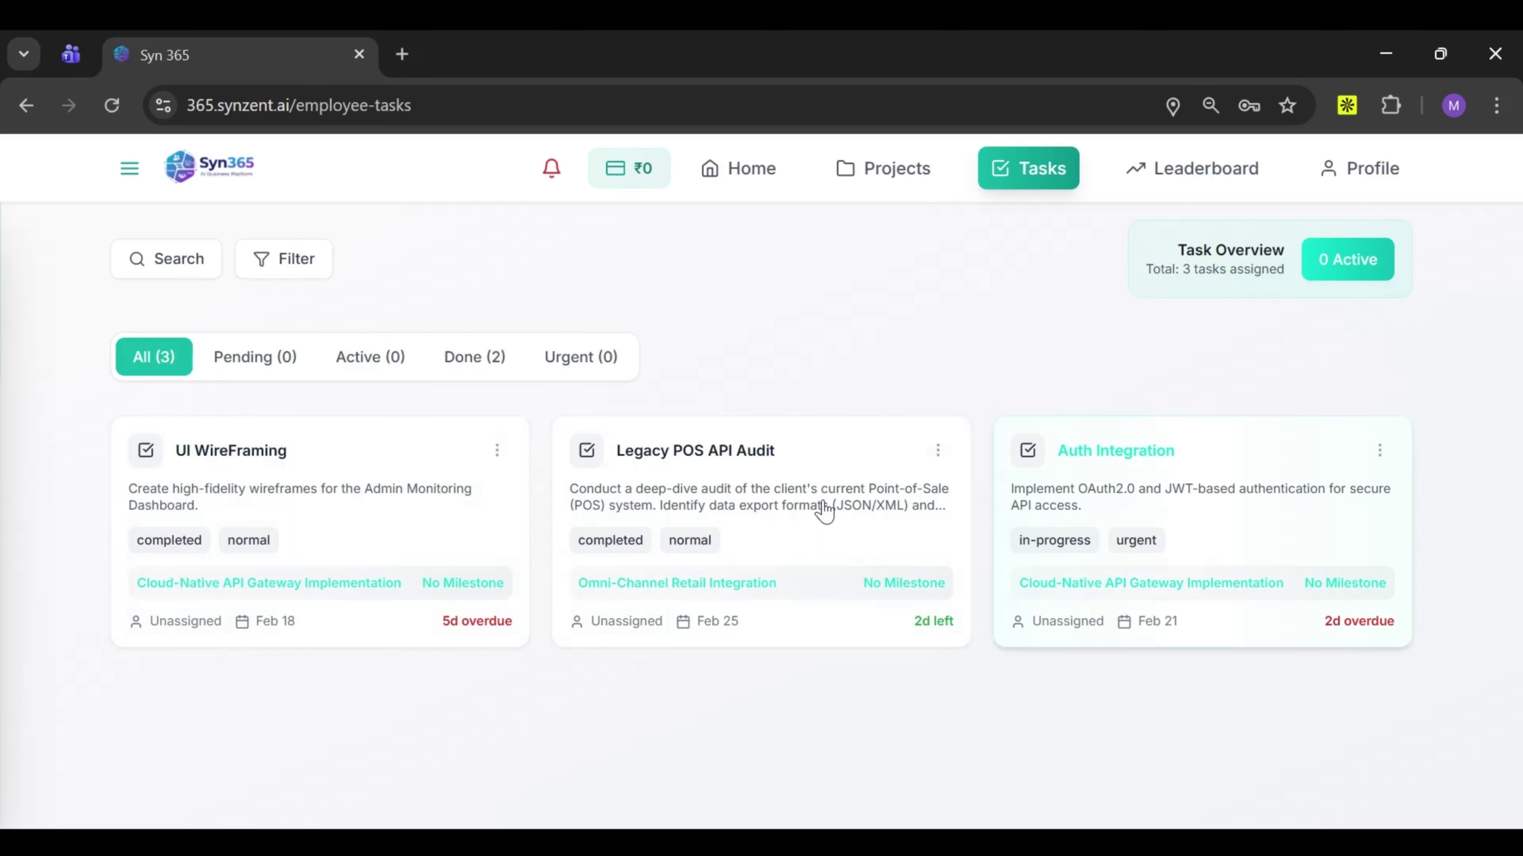
# Open the UI WireFraming task, review its details, assigned team and project info, and return to the task list
pyautogui.click(228, 459)
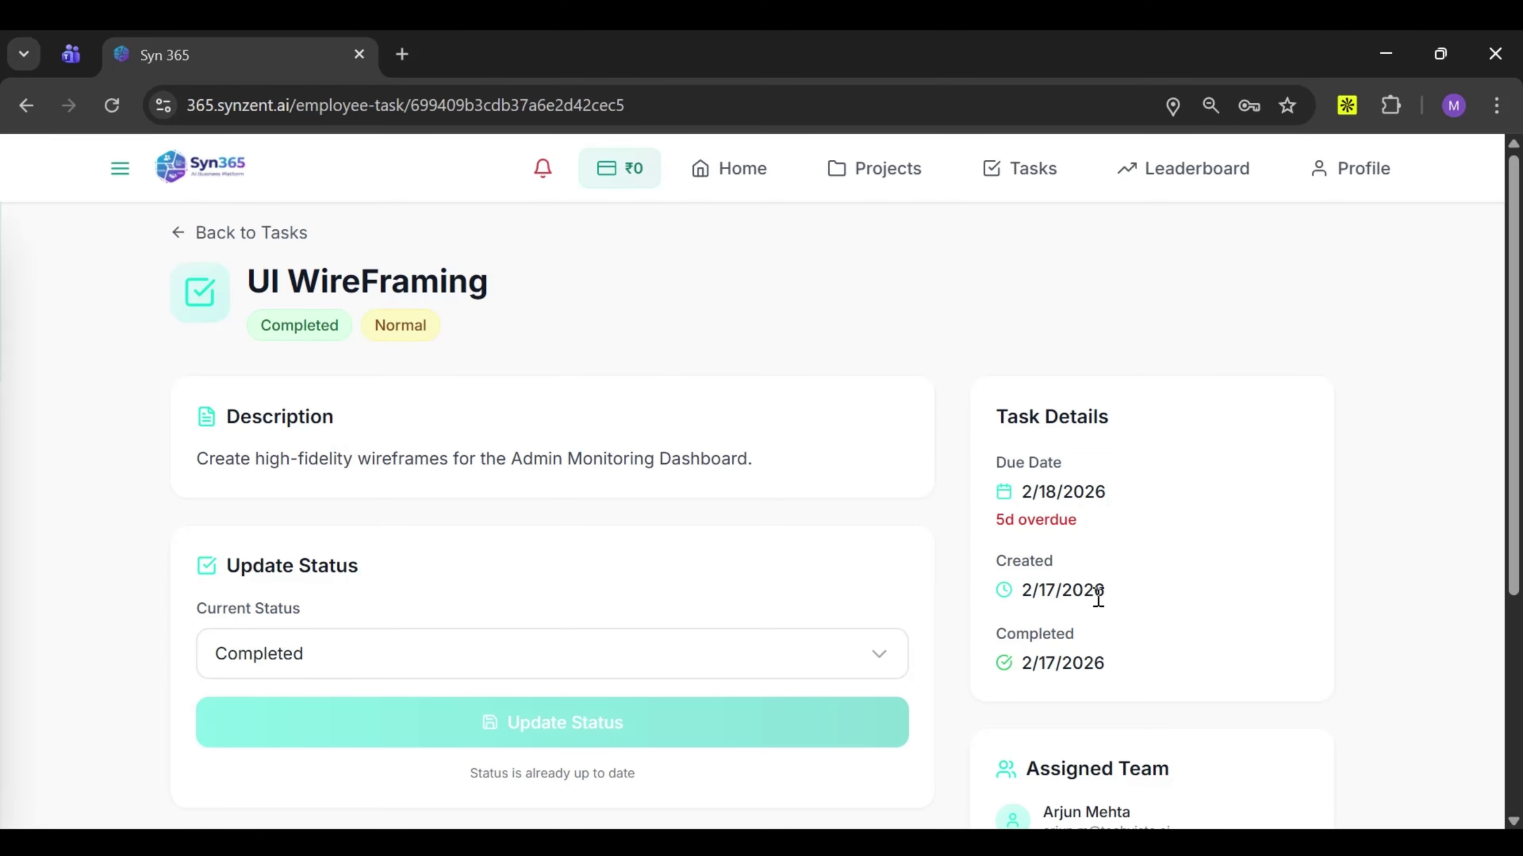
pyautogui.scroll(-5, 1057, 675)
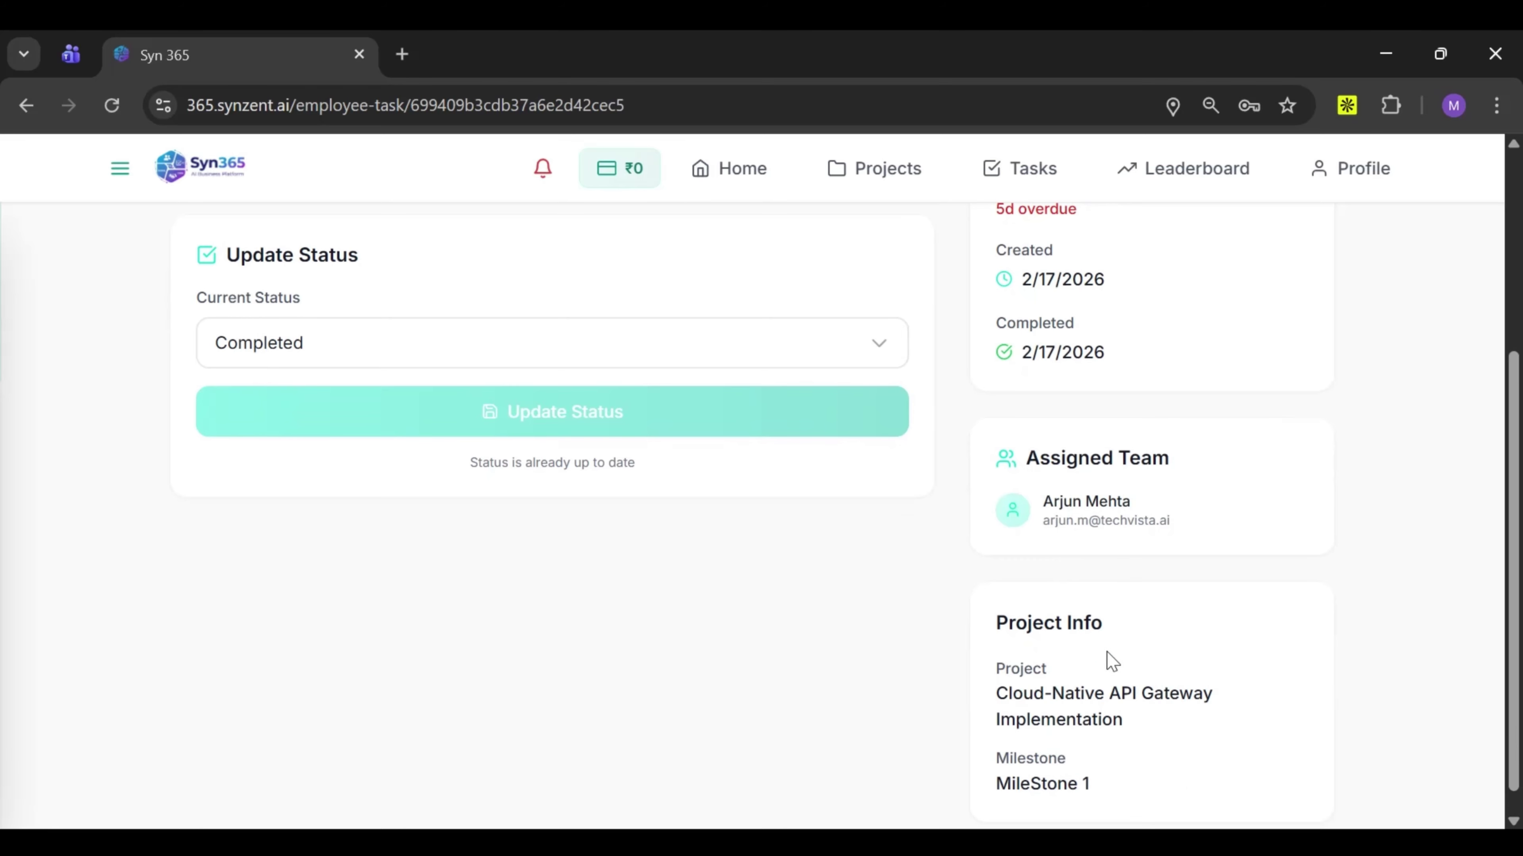
pyautogui.scroll(-1, 1112, 654)
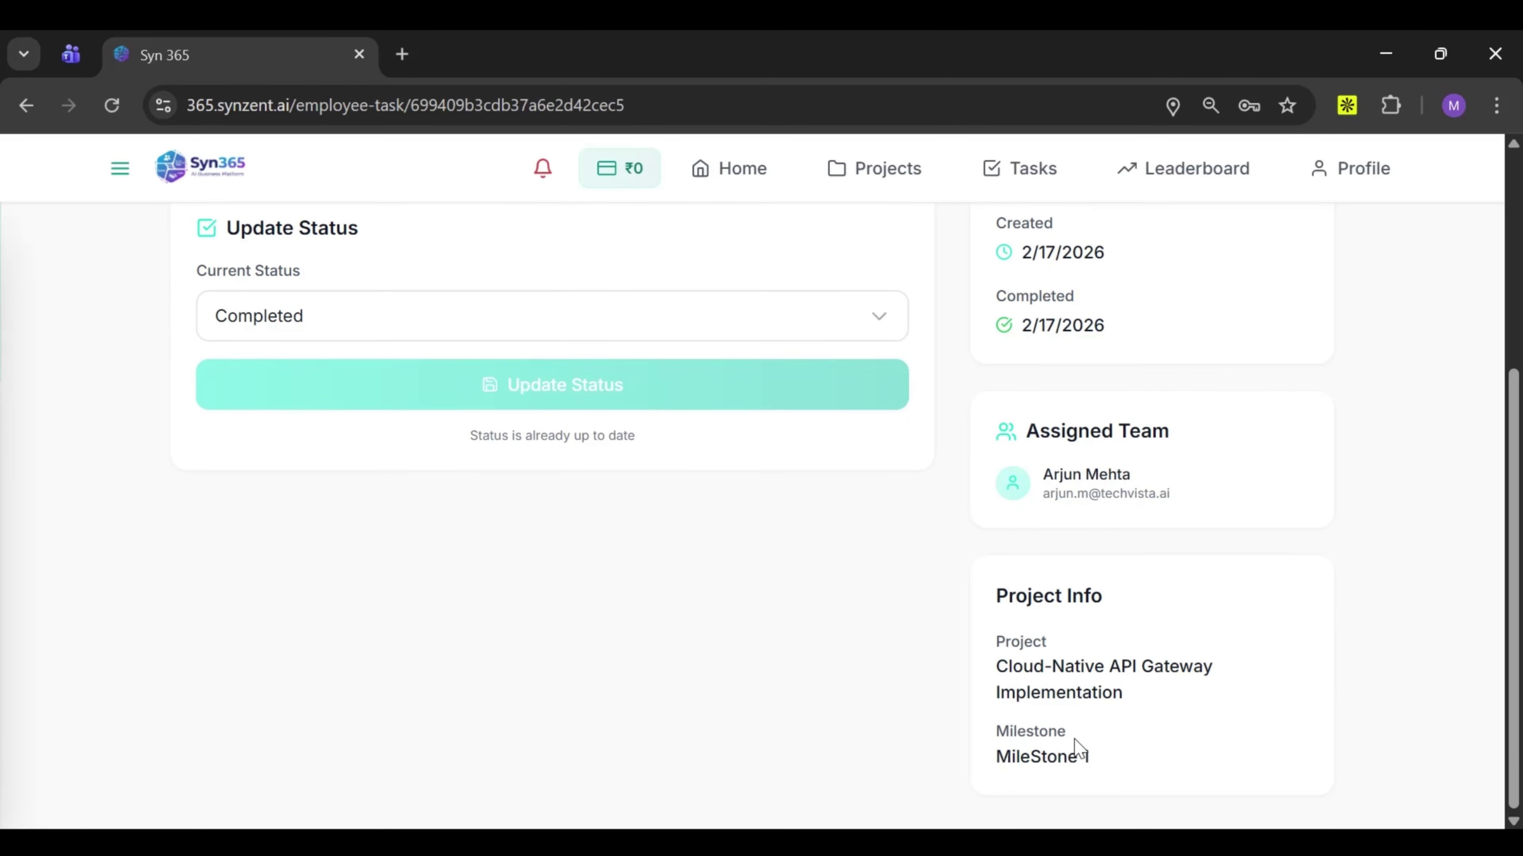
pyautogui.scroll(3, 788, 635)
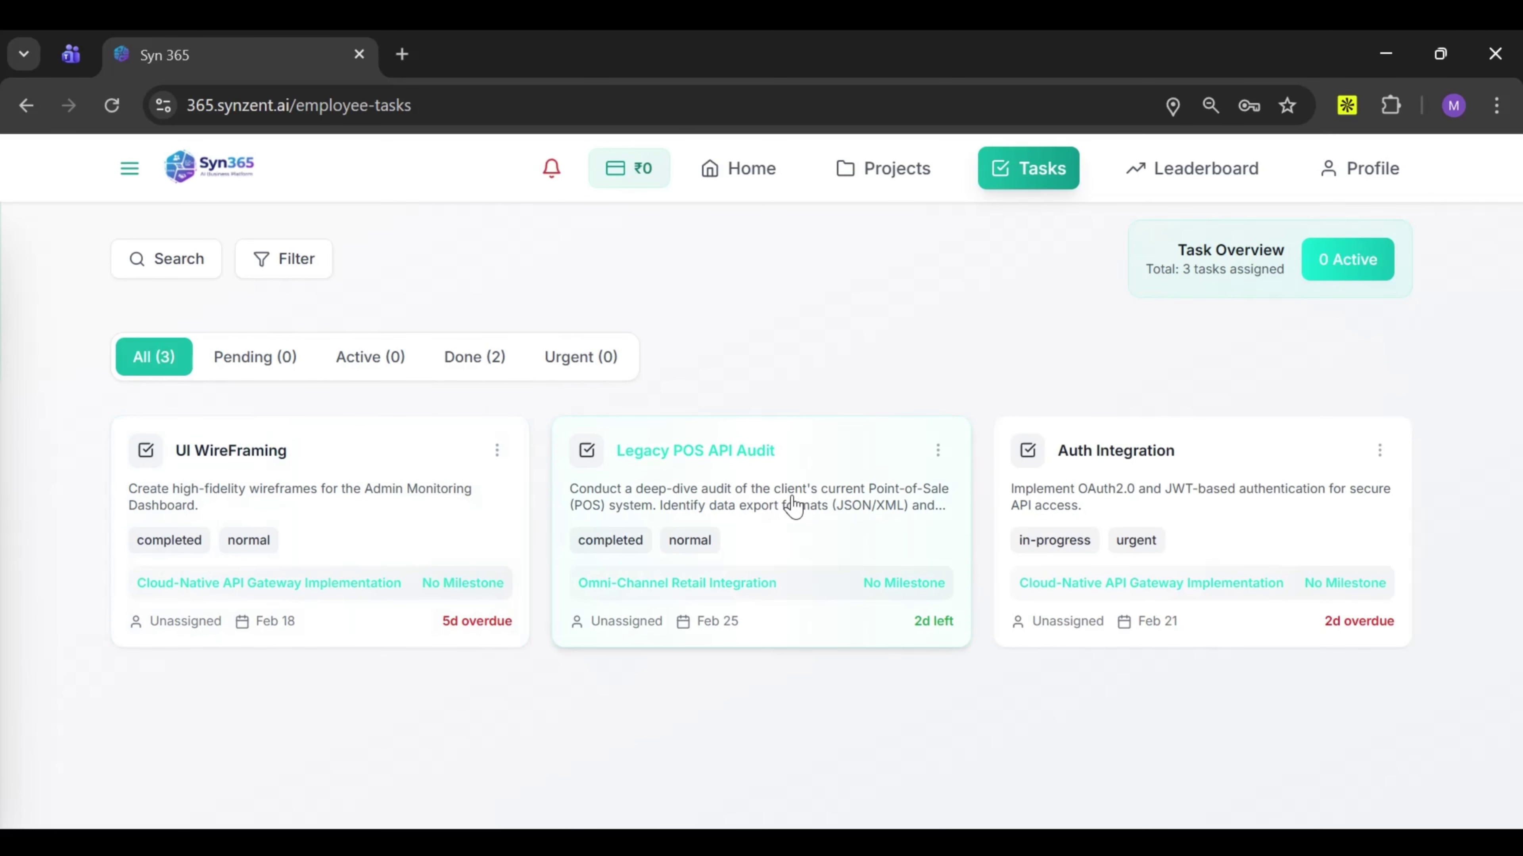
# Open the Legacy POS API Audit task, review its description and details, and show the available status options
pyautogui.click(765, 467)
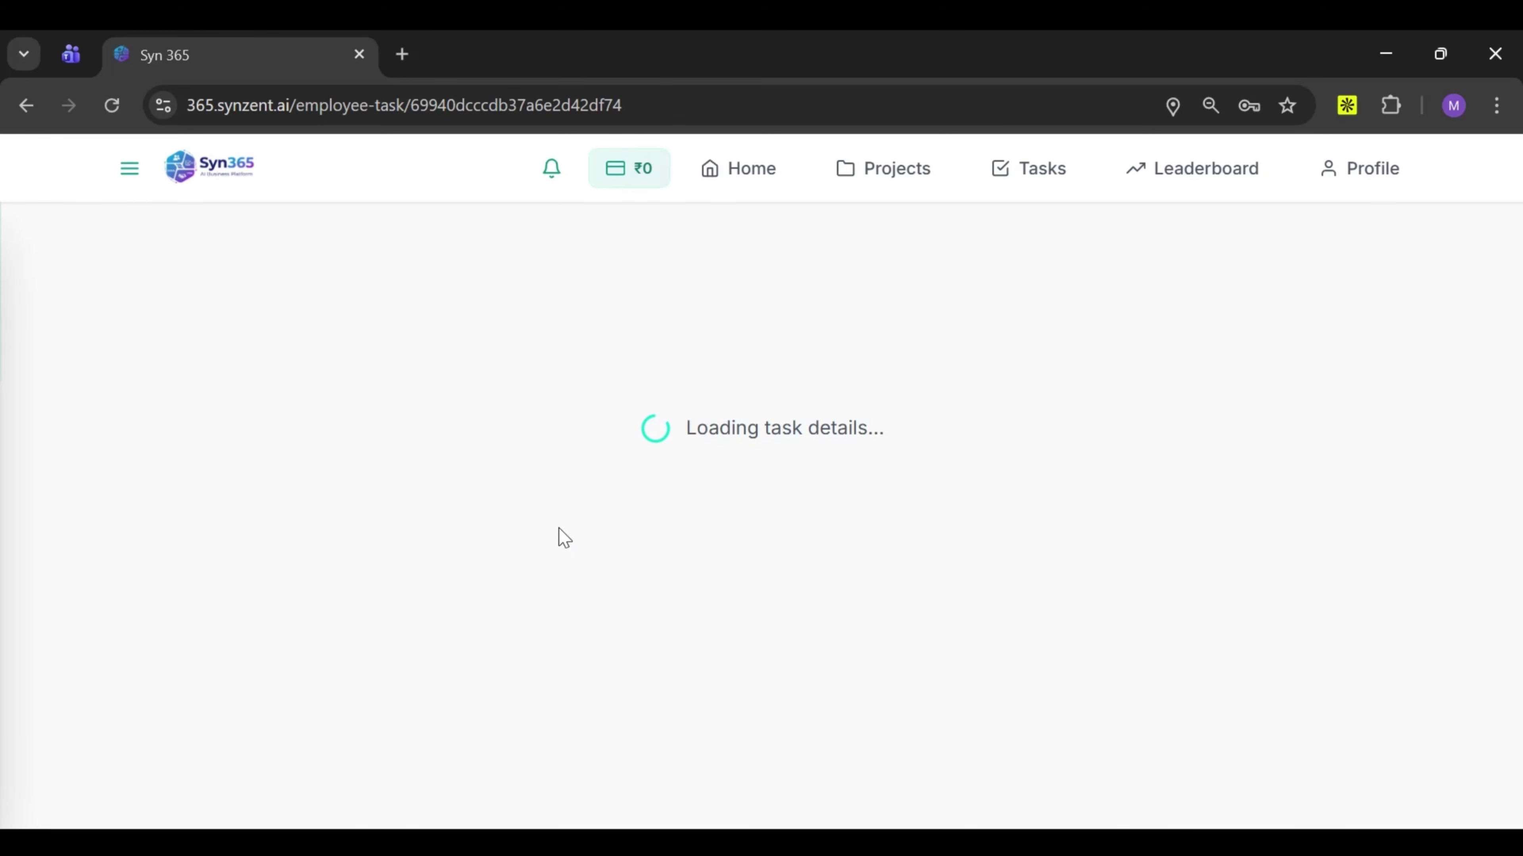
pyautogui.scroll(-2, 561, 536)
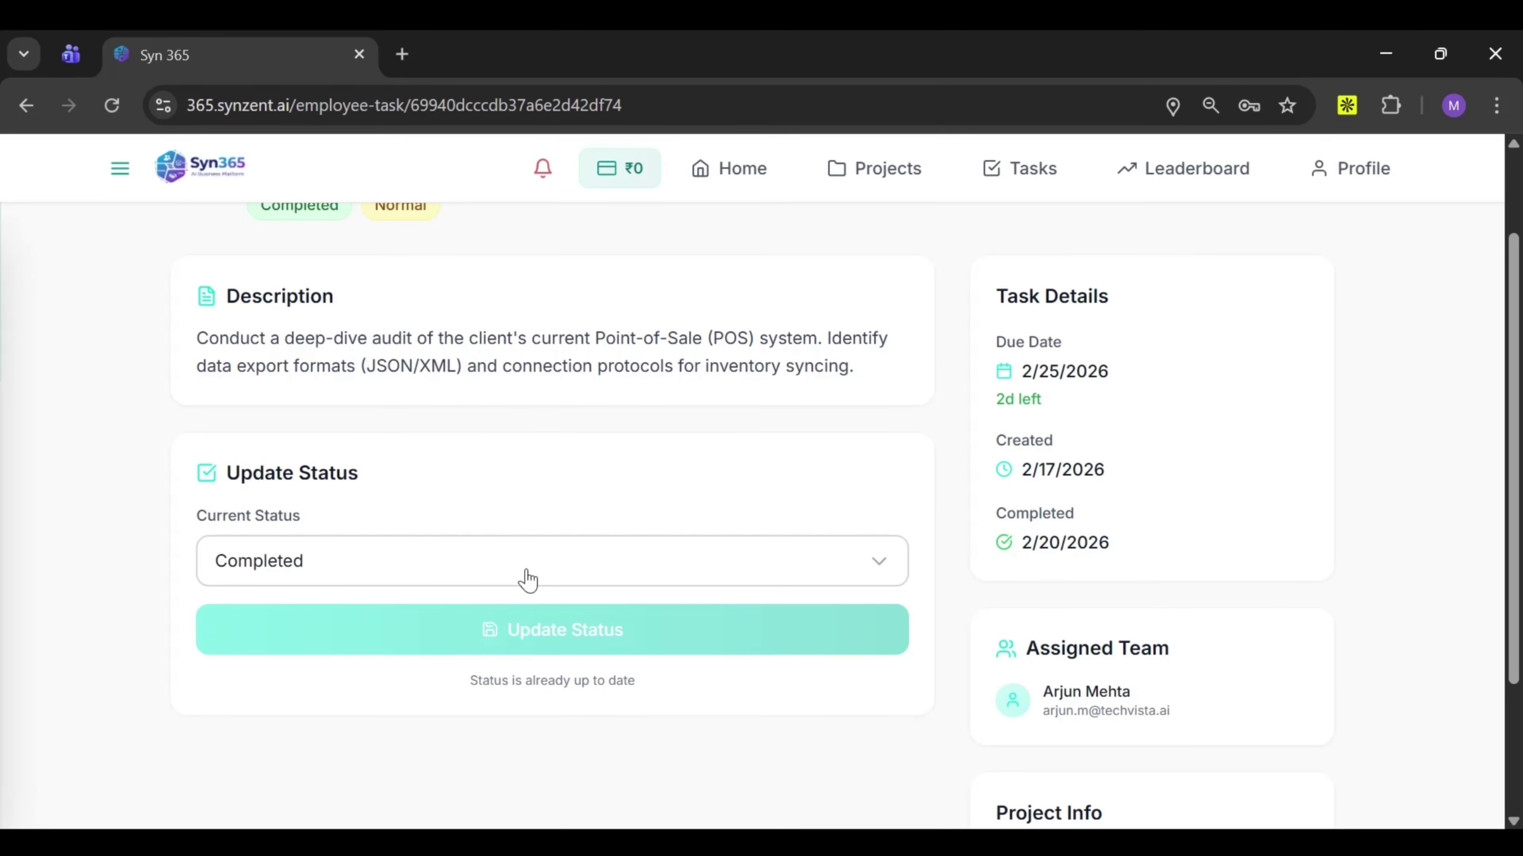
pyautogui.scroll(2, 527, 579)
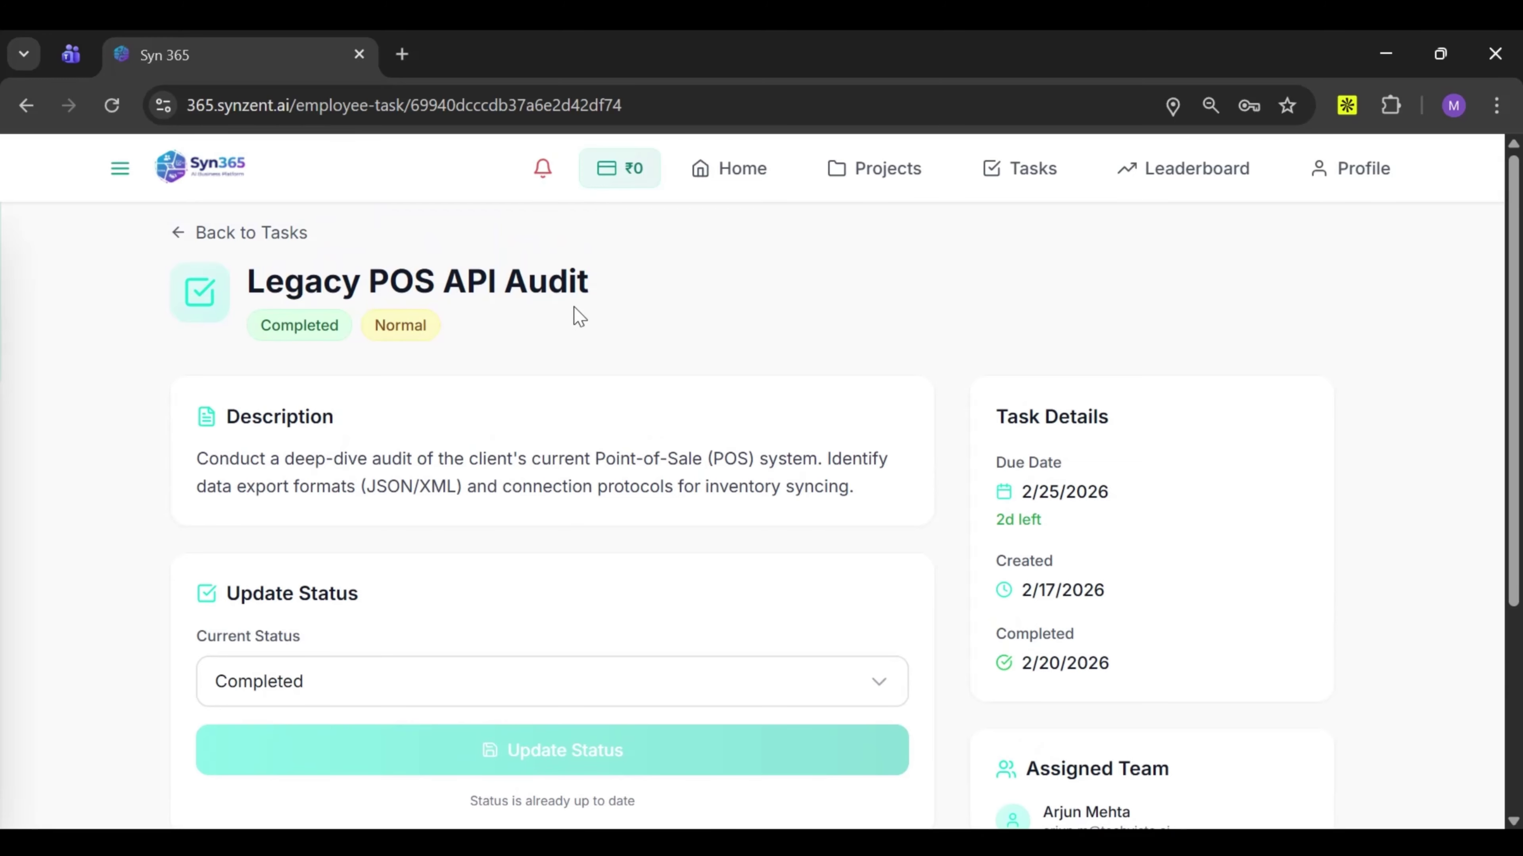
pyautogui.scroll(-2, 576, 504)
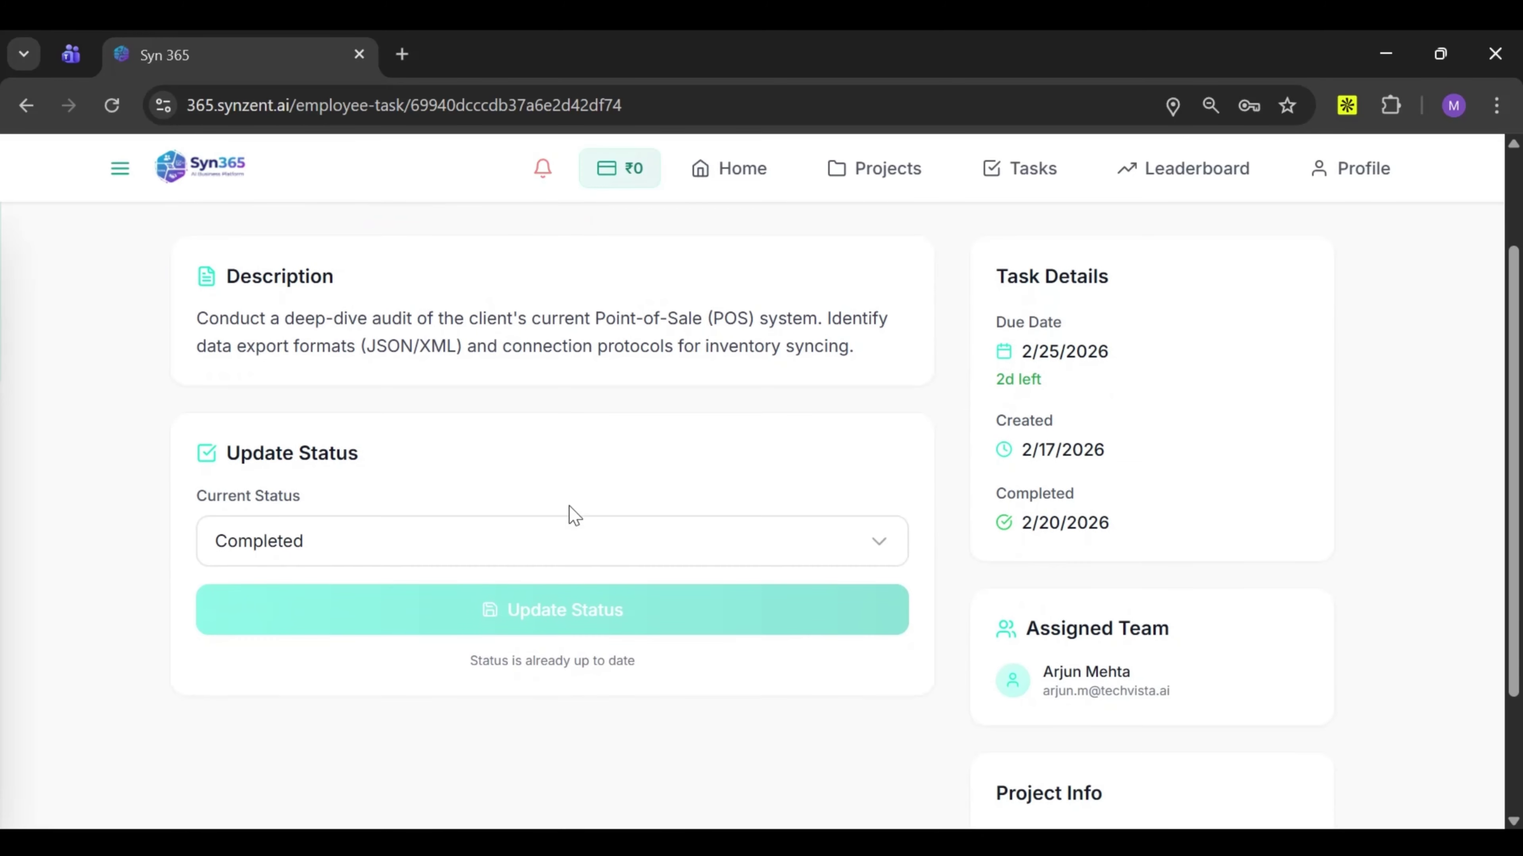
pyautogui.click(525, 543)
pyautogui.scroll(-2, 413, 527)
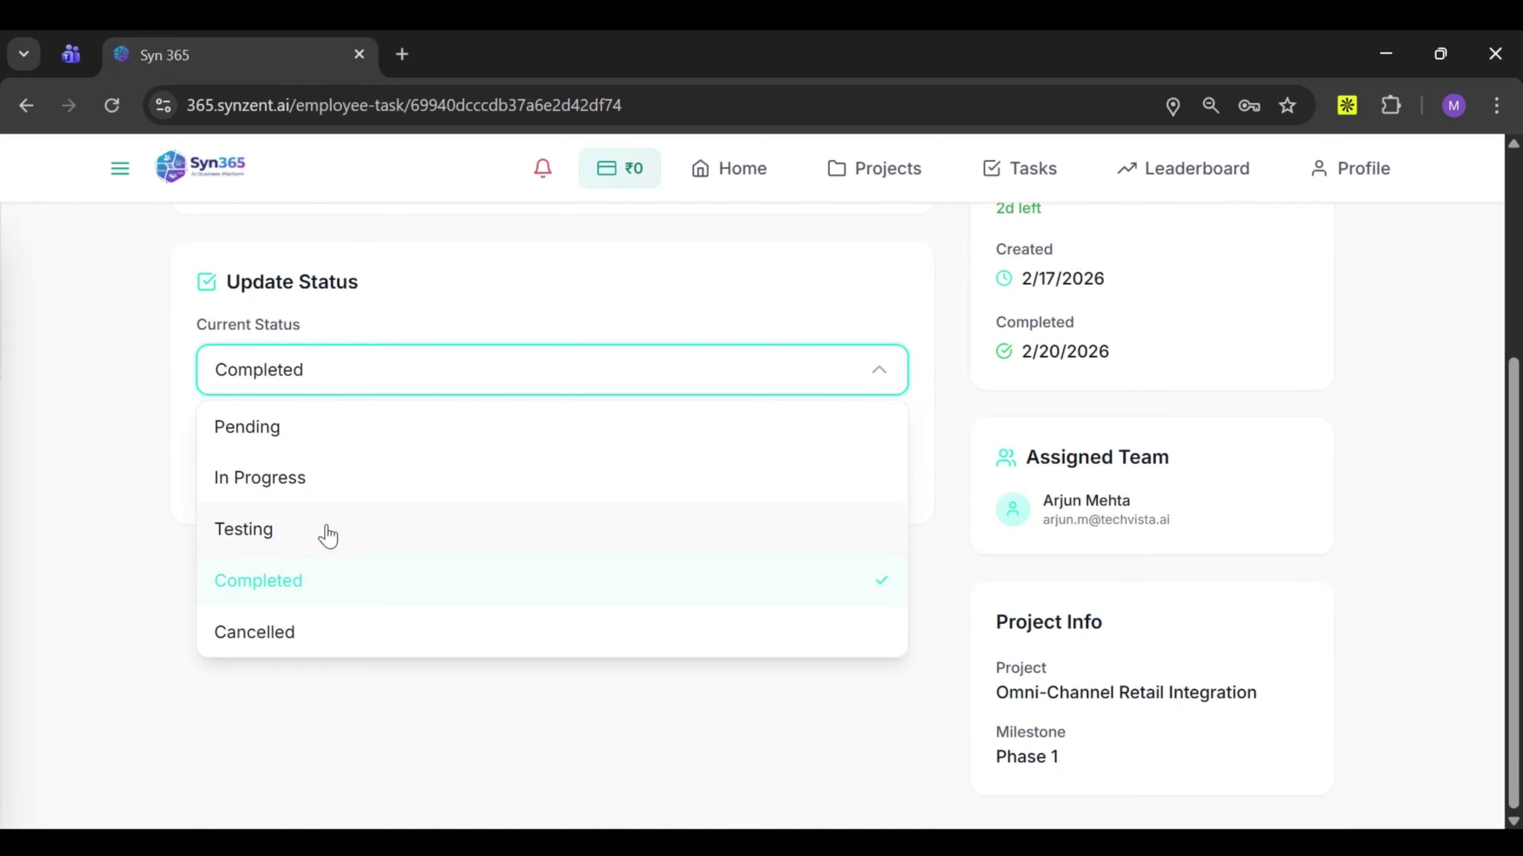
# Update the Legacy POS API Audit task's status to Cancelled and return to the task list
pyautogui.click(309, 637)
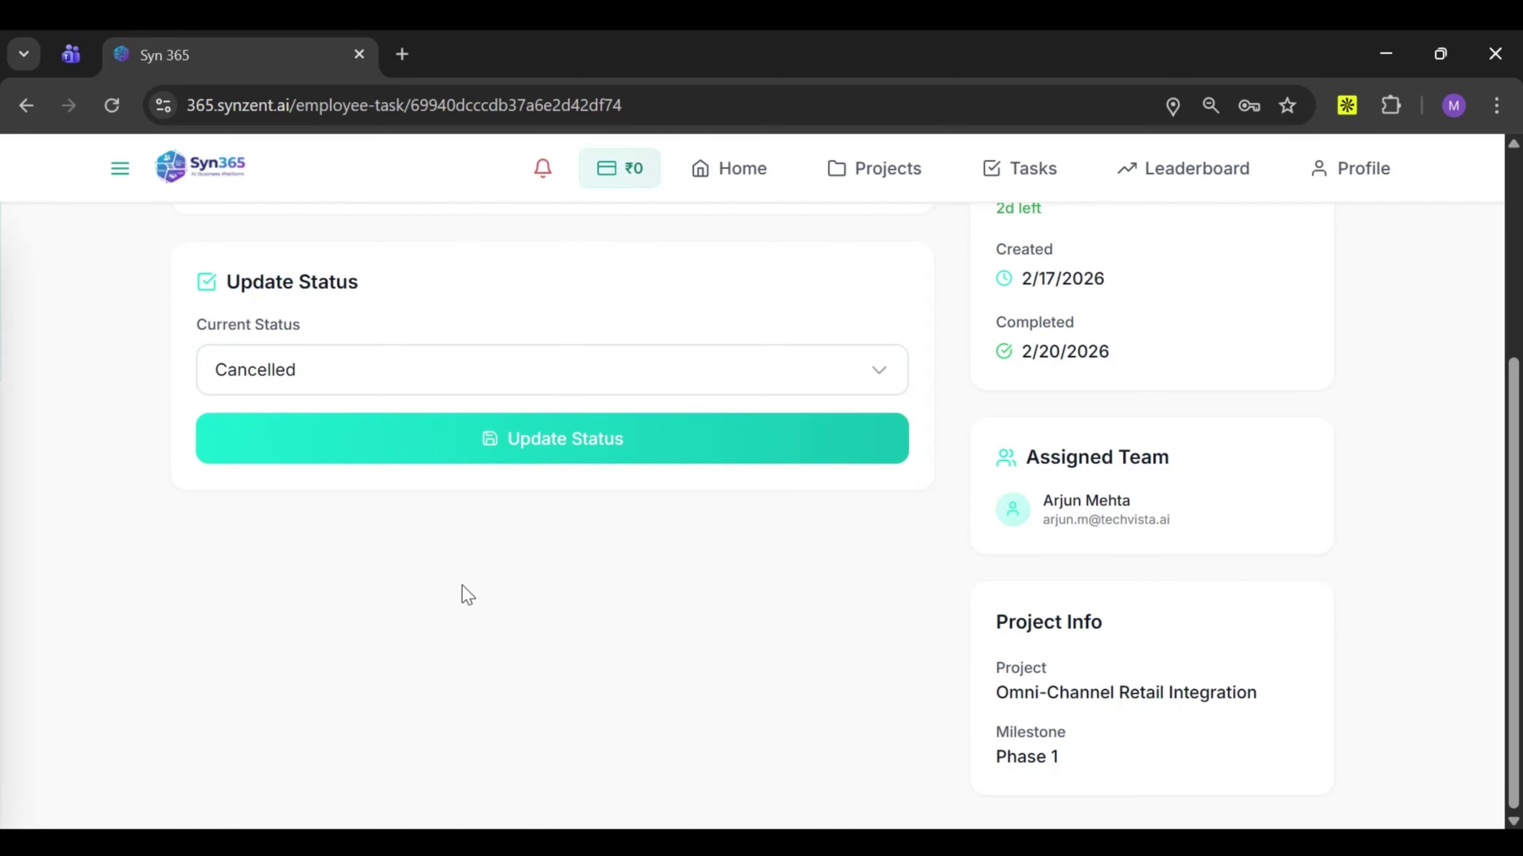
pyautogui.scroll(1, 509, 570)
pyautogui.click(571, 532)
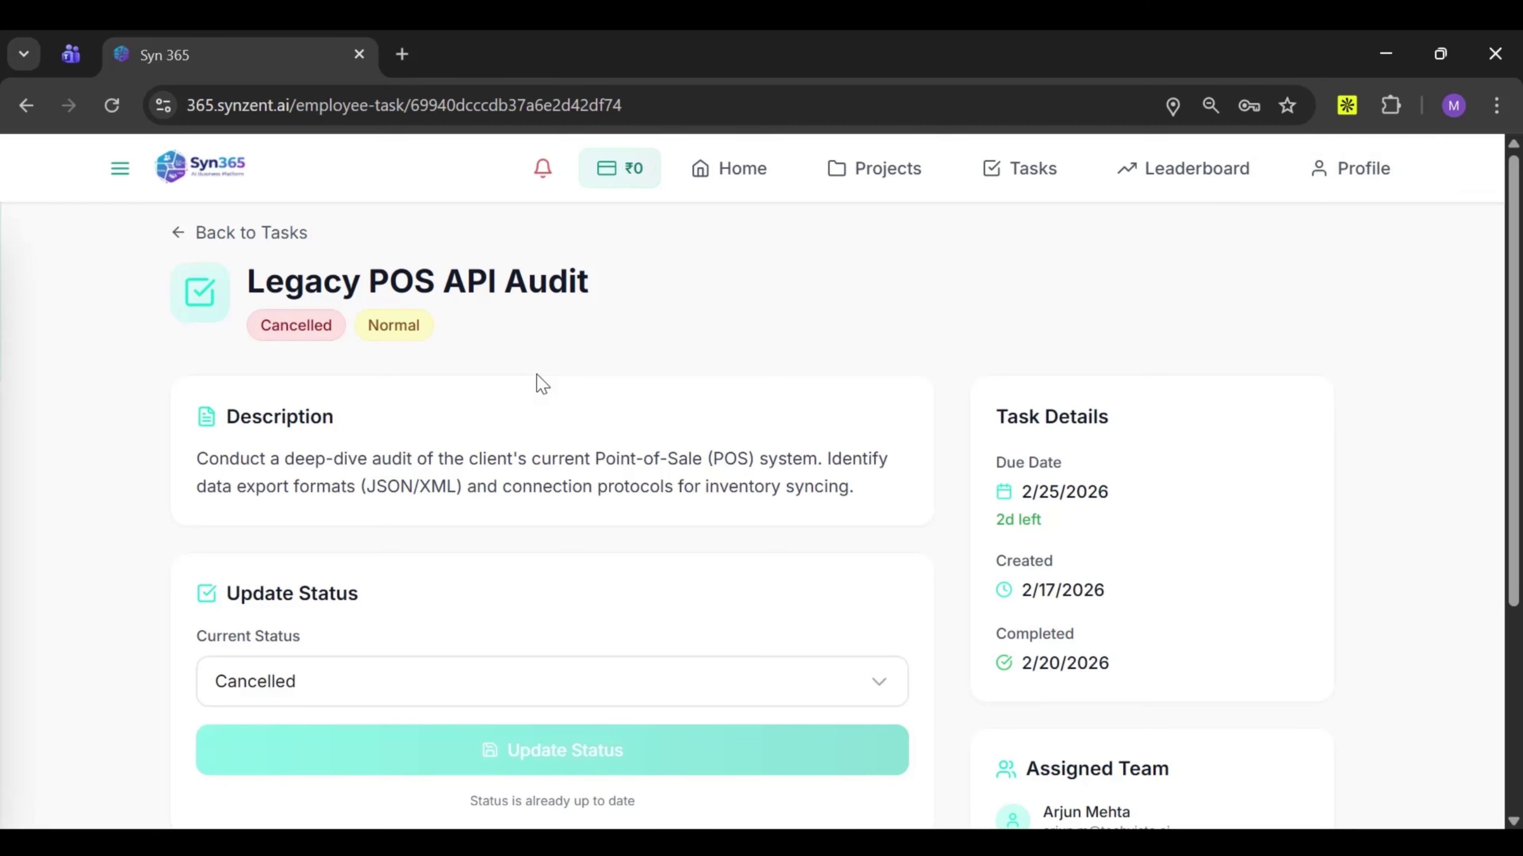
pyautogui.click(202, 239)
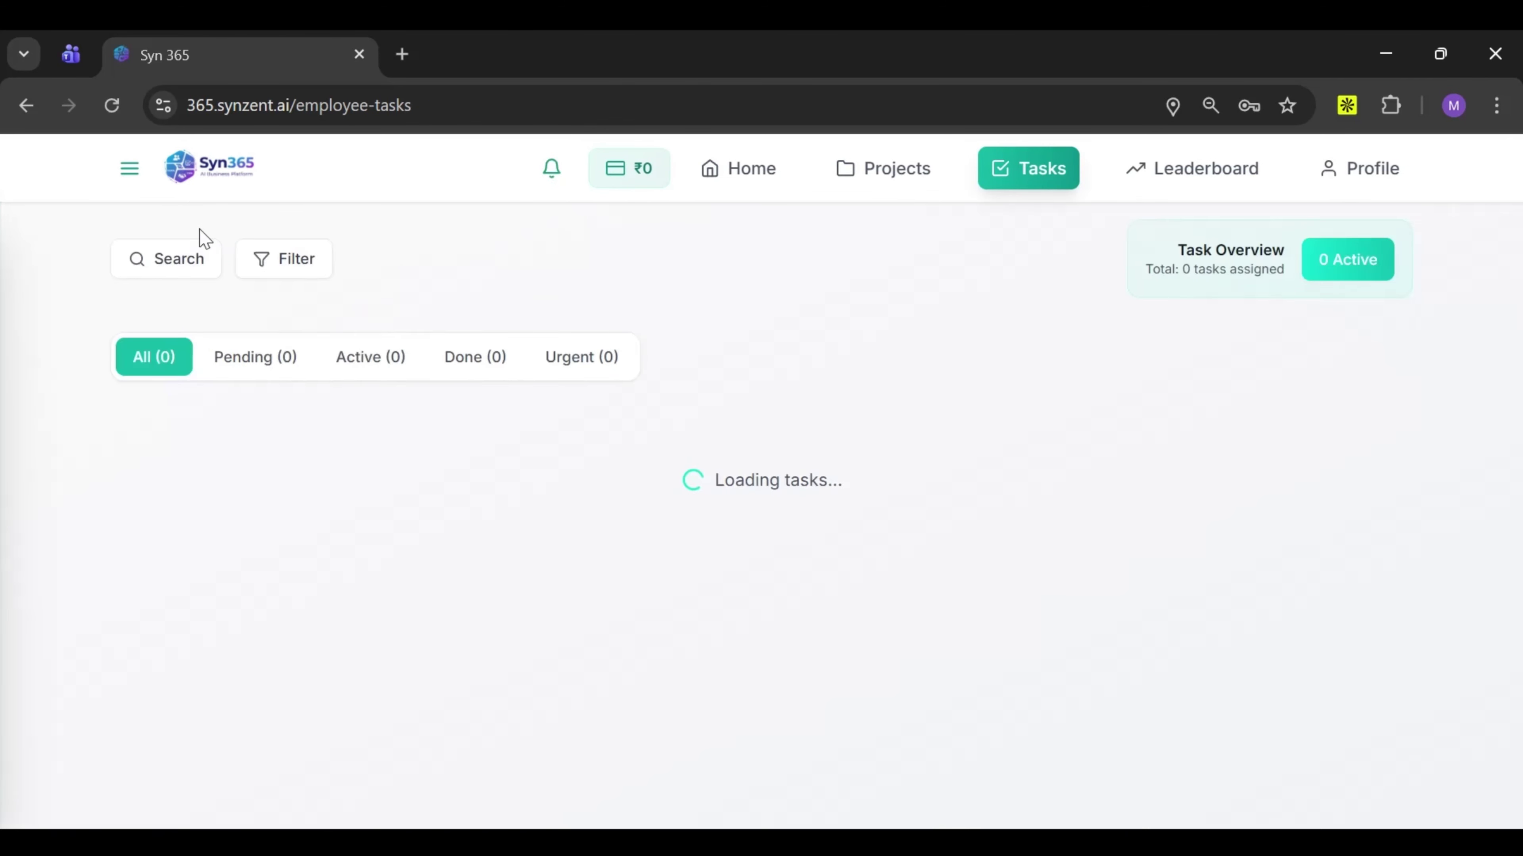
# Open the employee's rewards and filter the reward history by Paid, Approved and Pending in turn
pyautogui.click(129, 169)
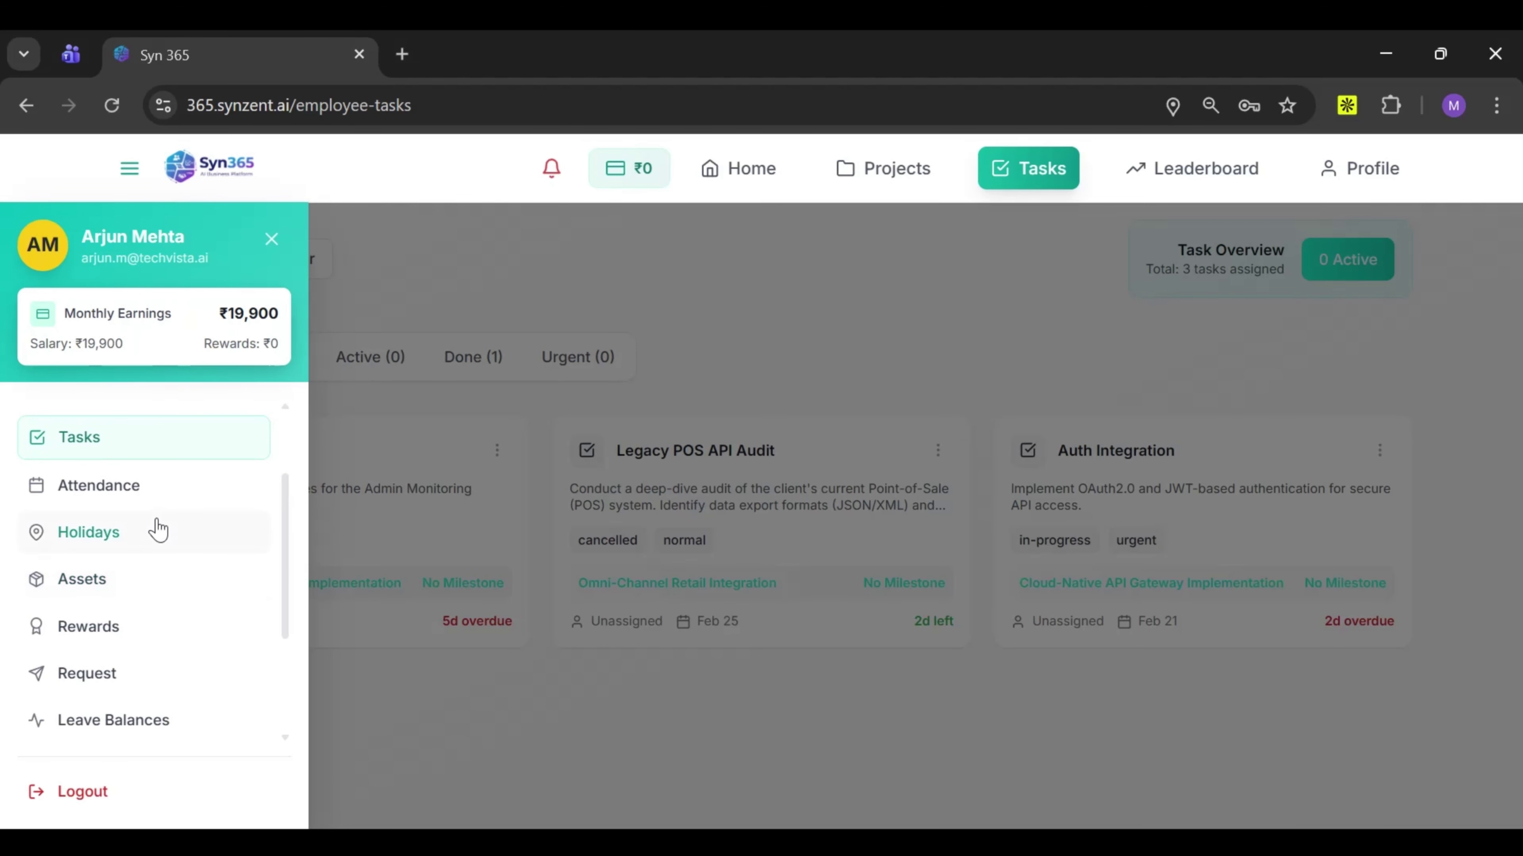
pyautogui.click(88, 626)
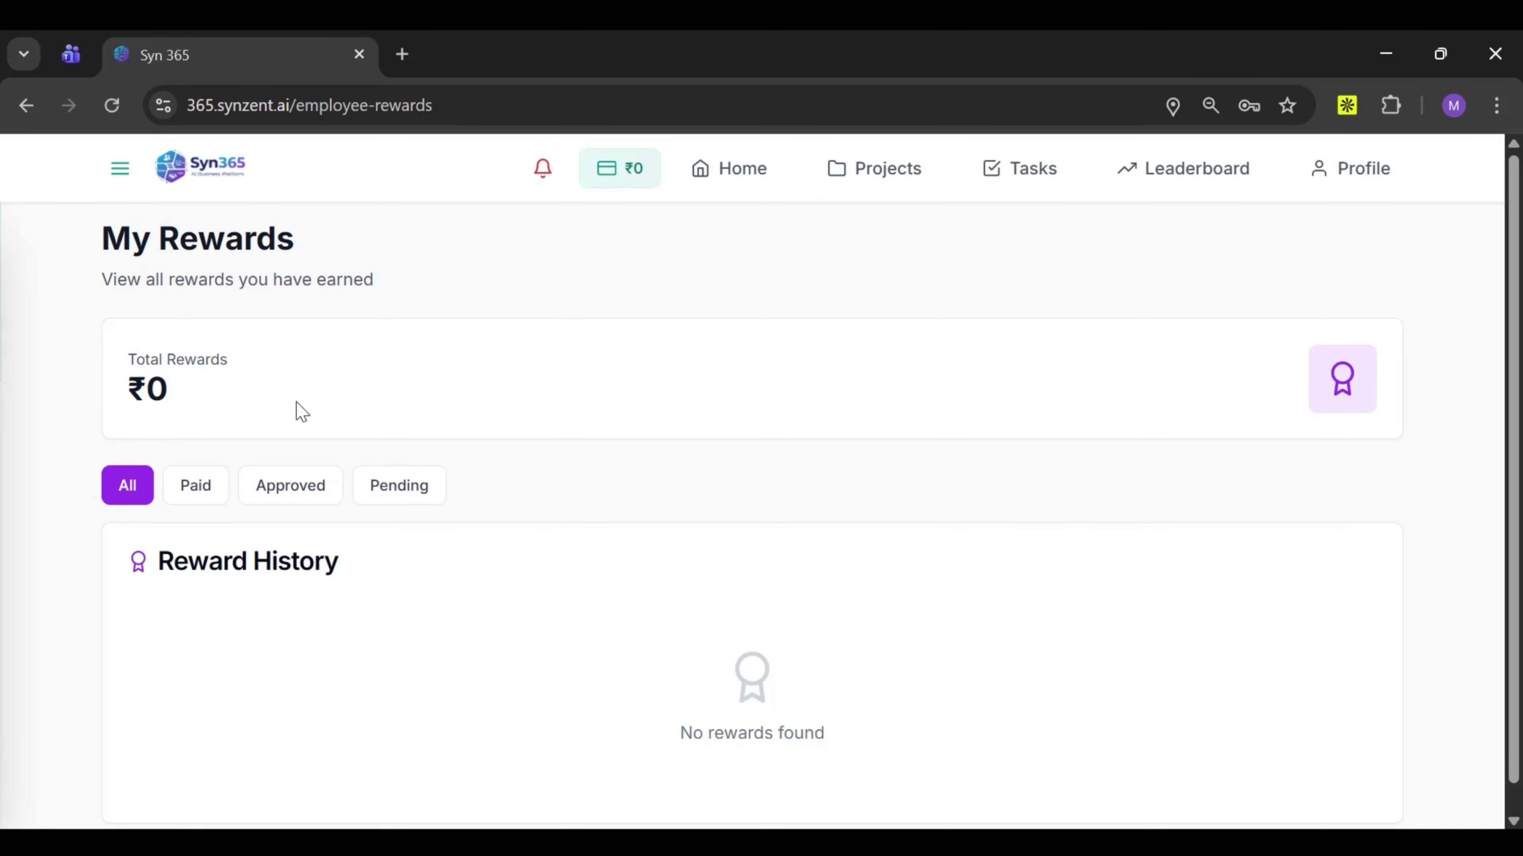
pyautogui.click(209, 491)
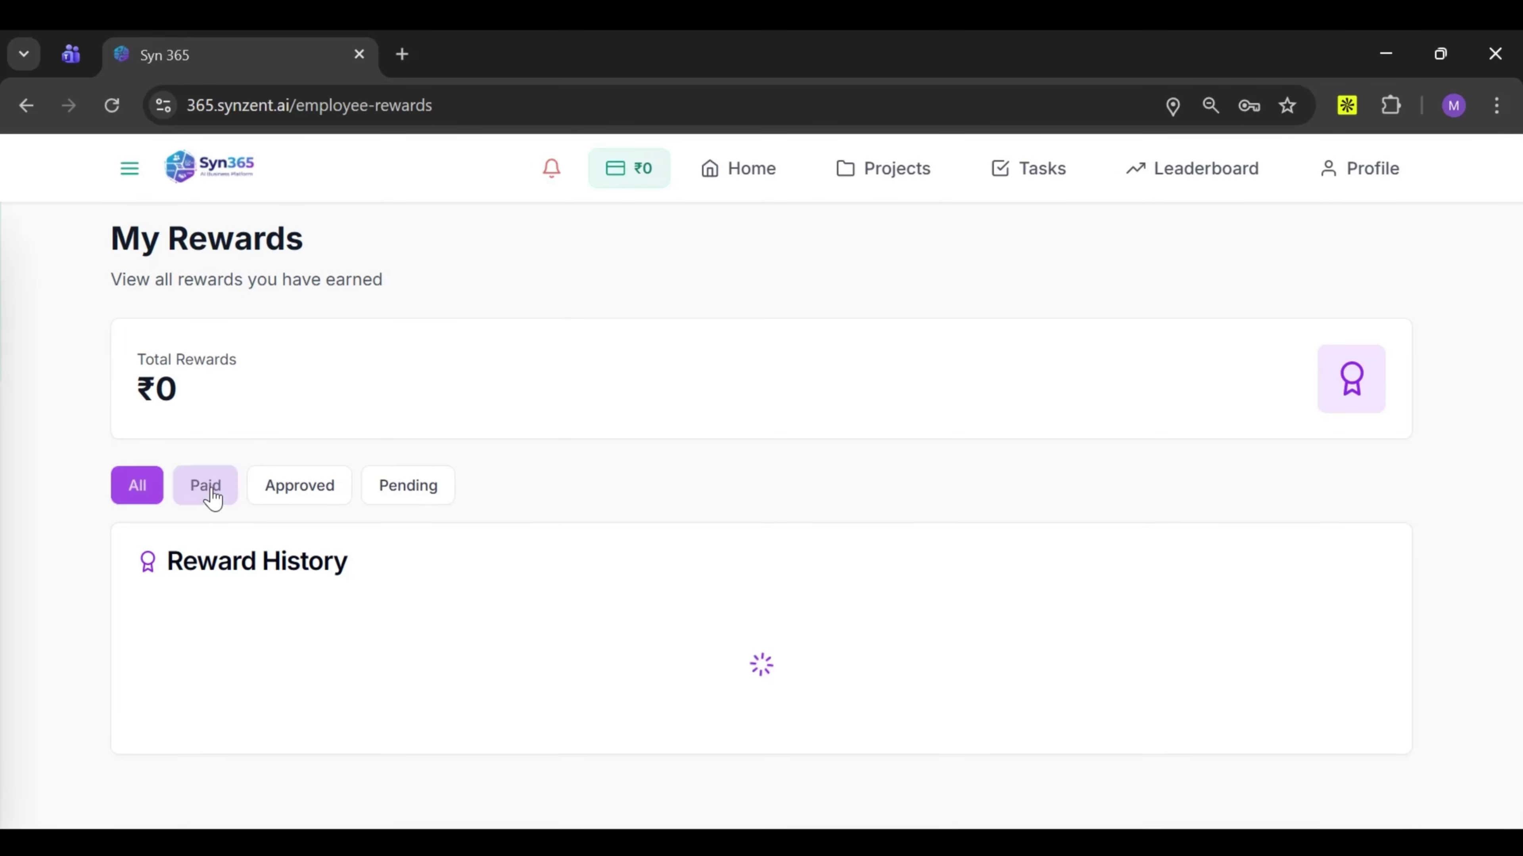
pyautogui.click(294, 501)
pyautogui.click(395, 507)
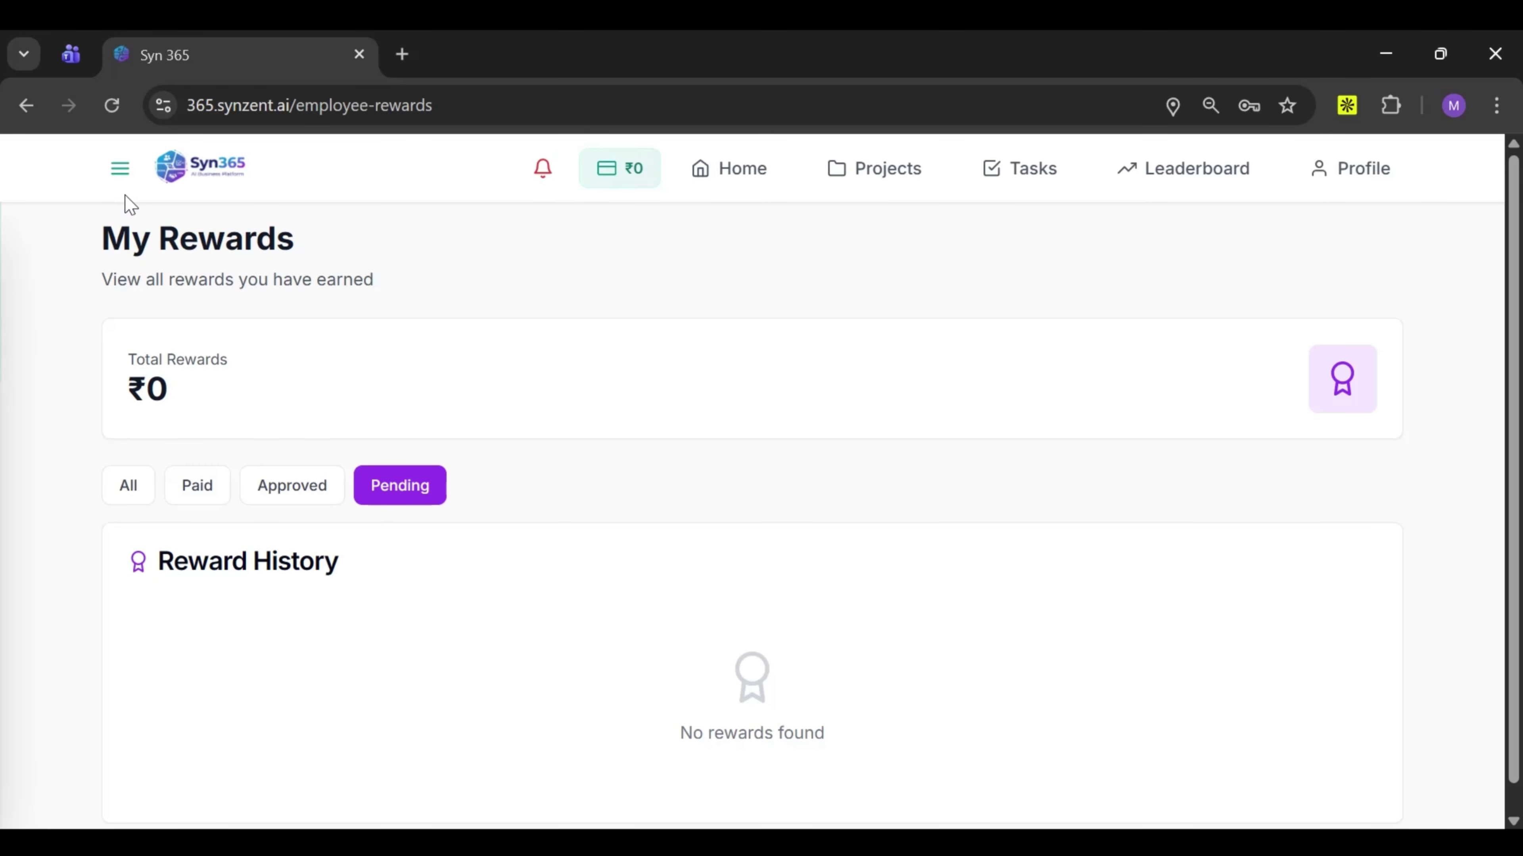
# Open Request Management and review the request summary cards and the incoming requests list
pyautogui.click(119, 168)
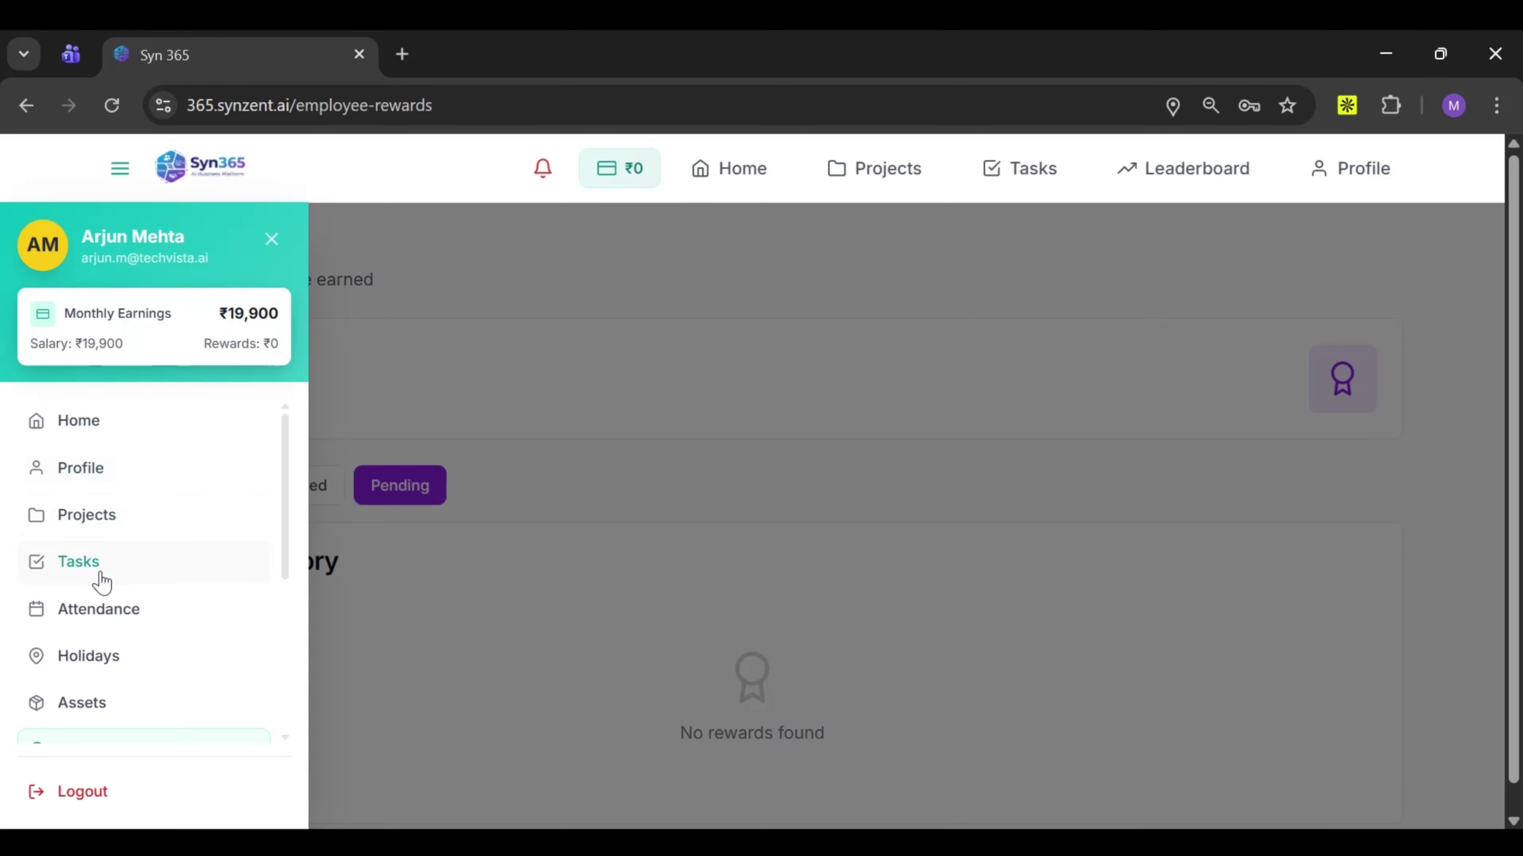
pyautogui.scroll(-3, 102, 618)
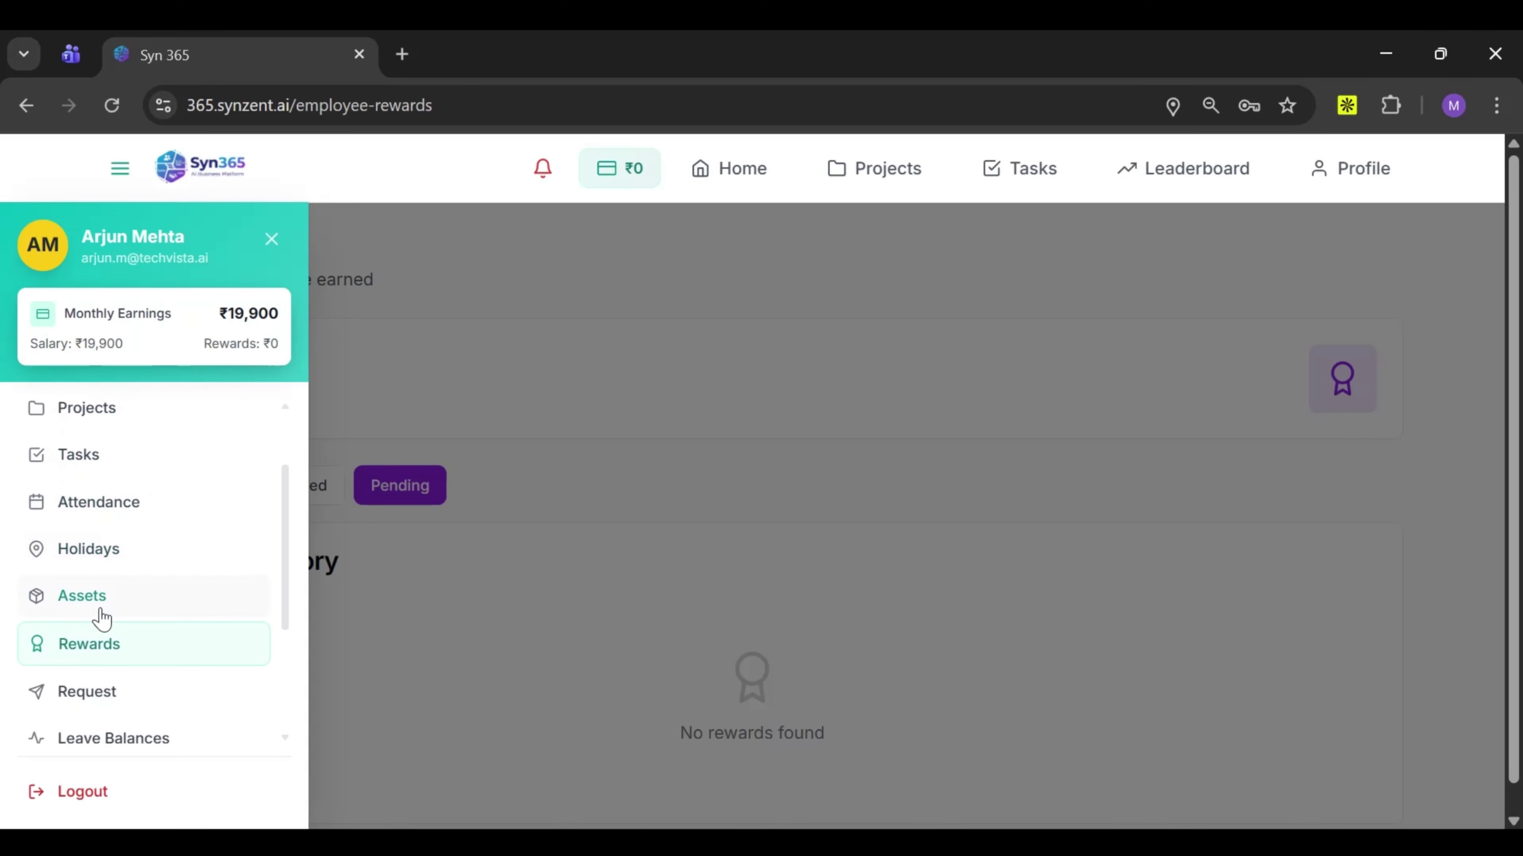
pyautogui.scroll(-3, 102, 618)
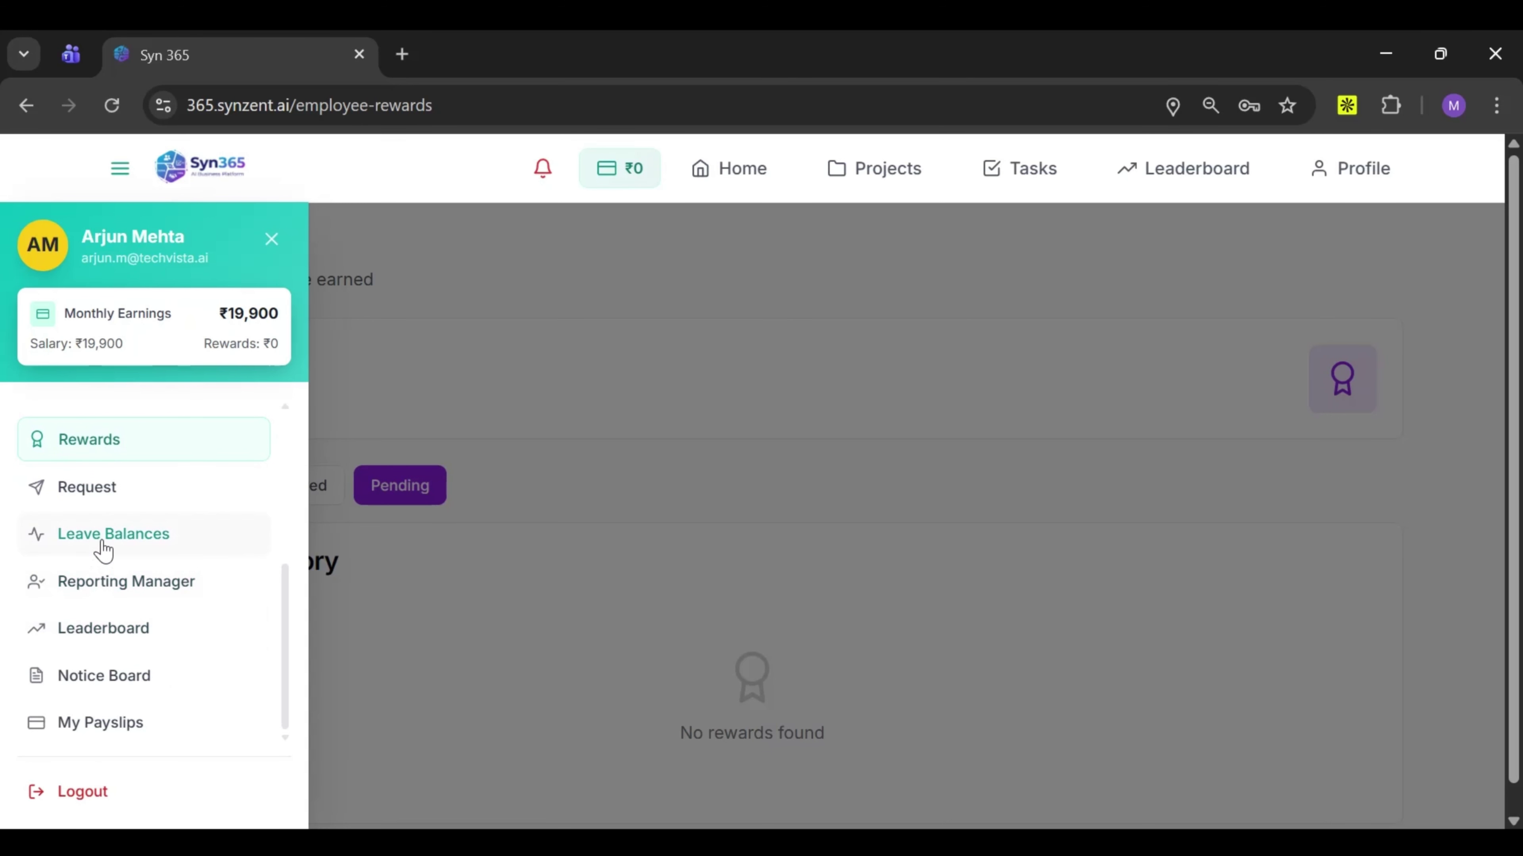
pyautogui.click(88, 485)
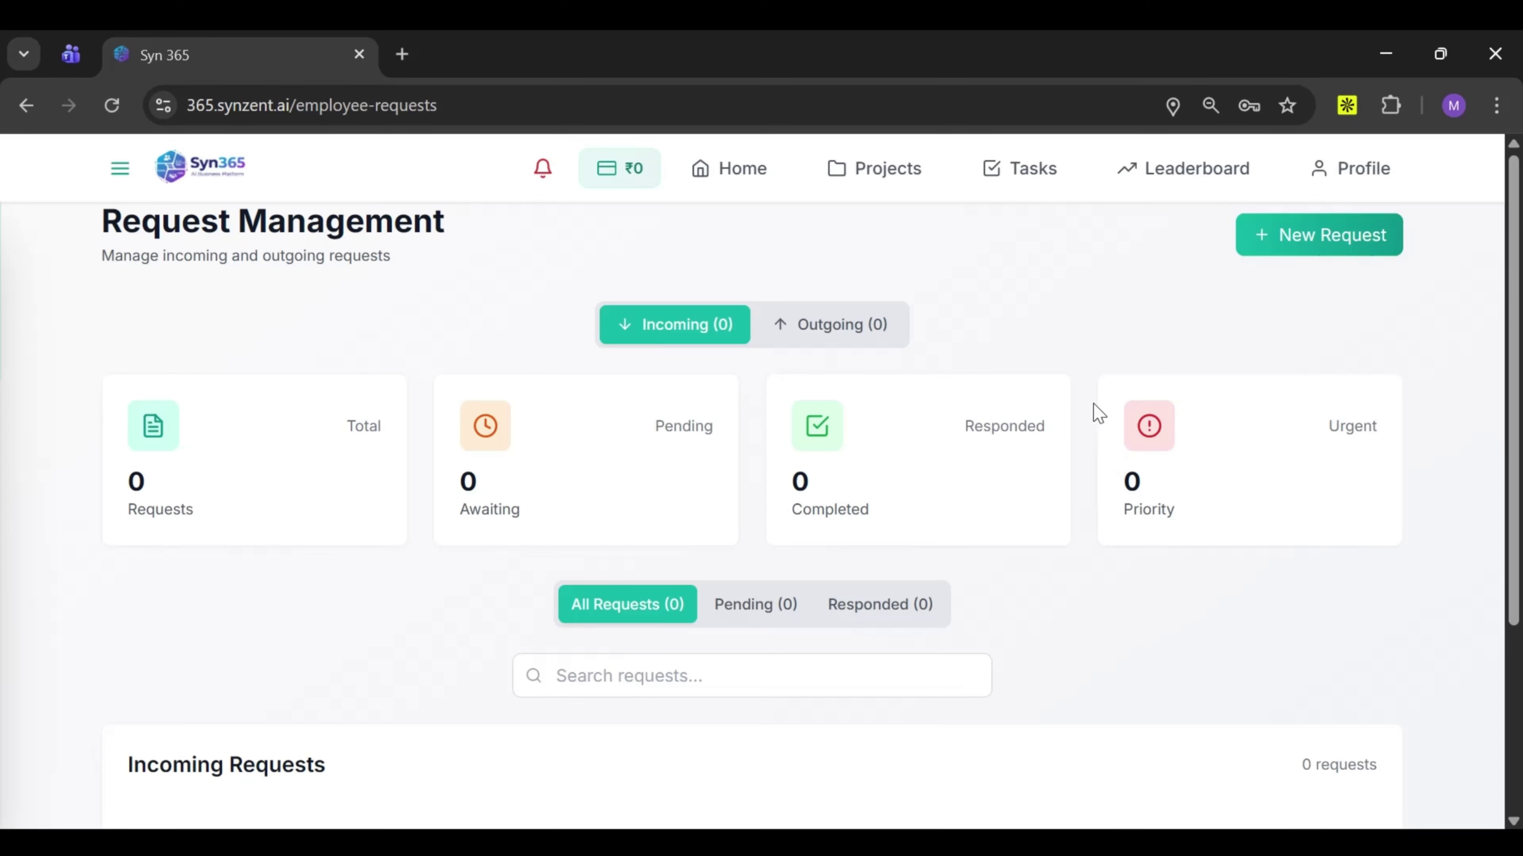
pyautogui.scroll(-3, 846, 617)
pyautogui.scroll(-1, 846, 617)
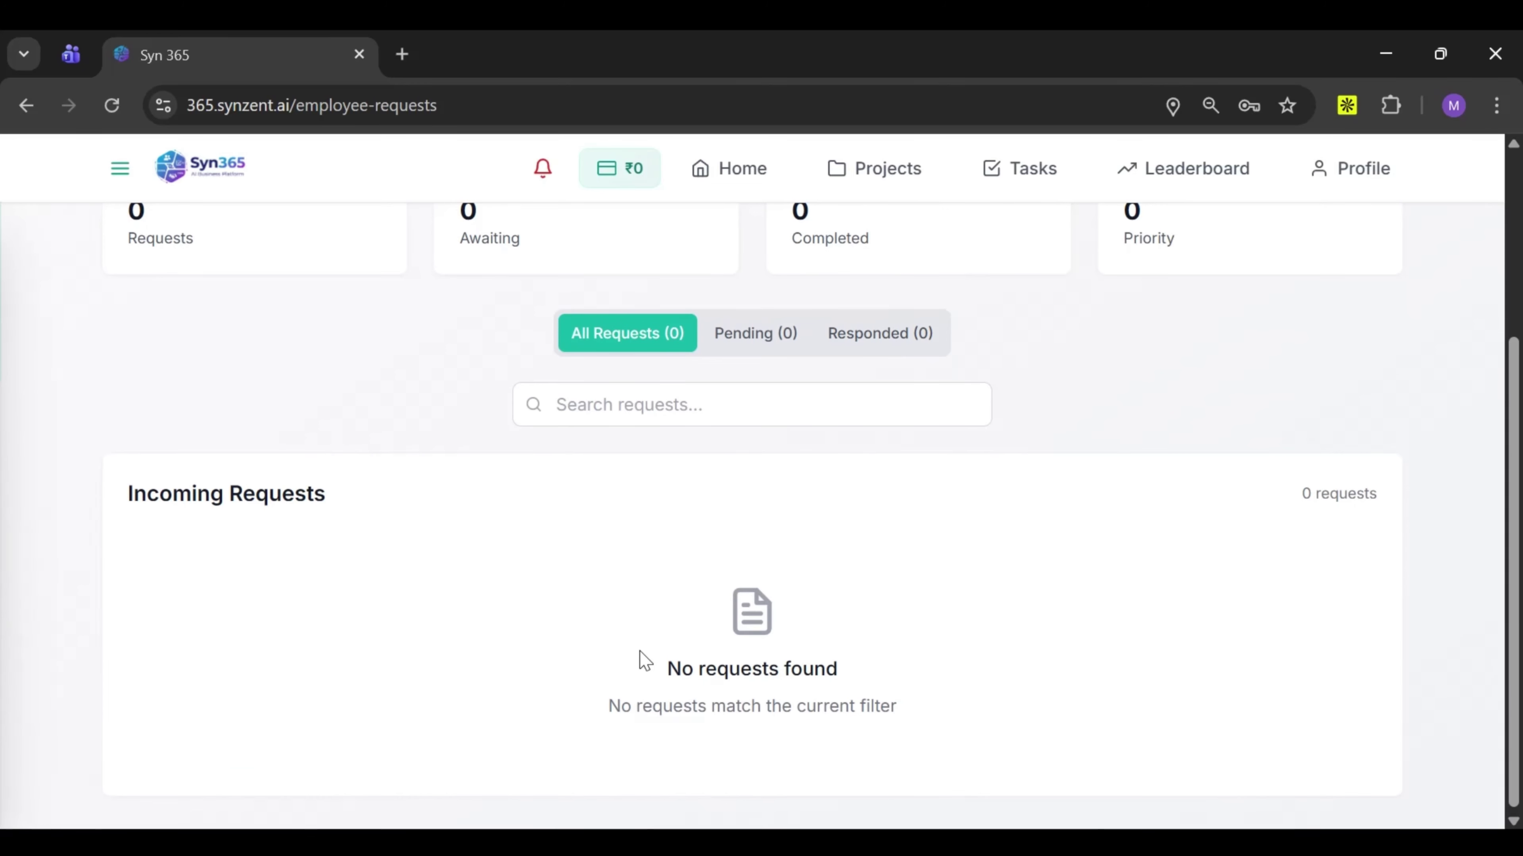
pyautogui.scroll(3, 645, 660)
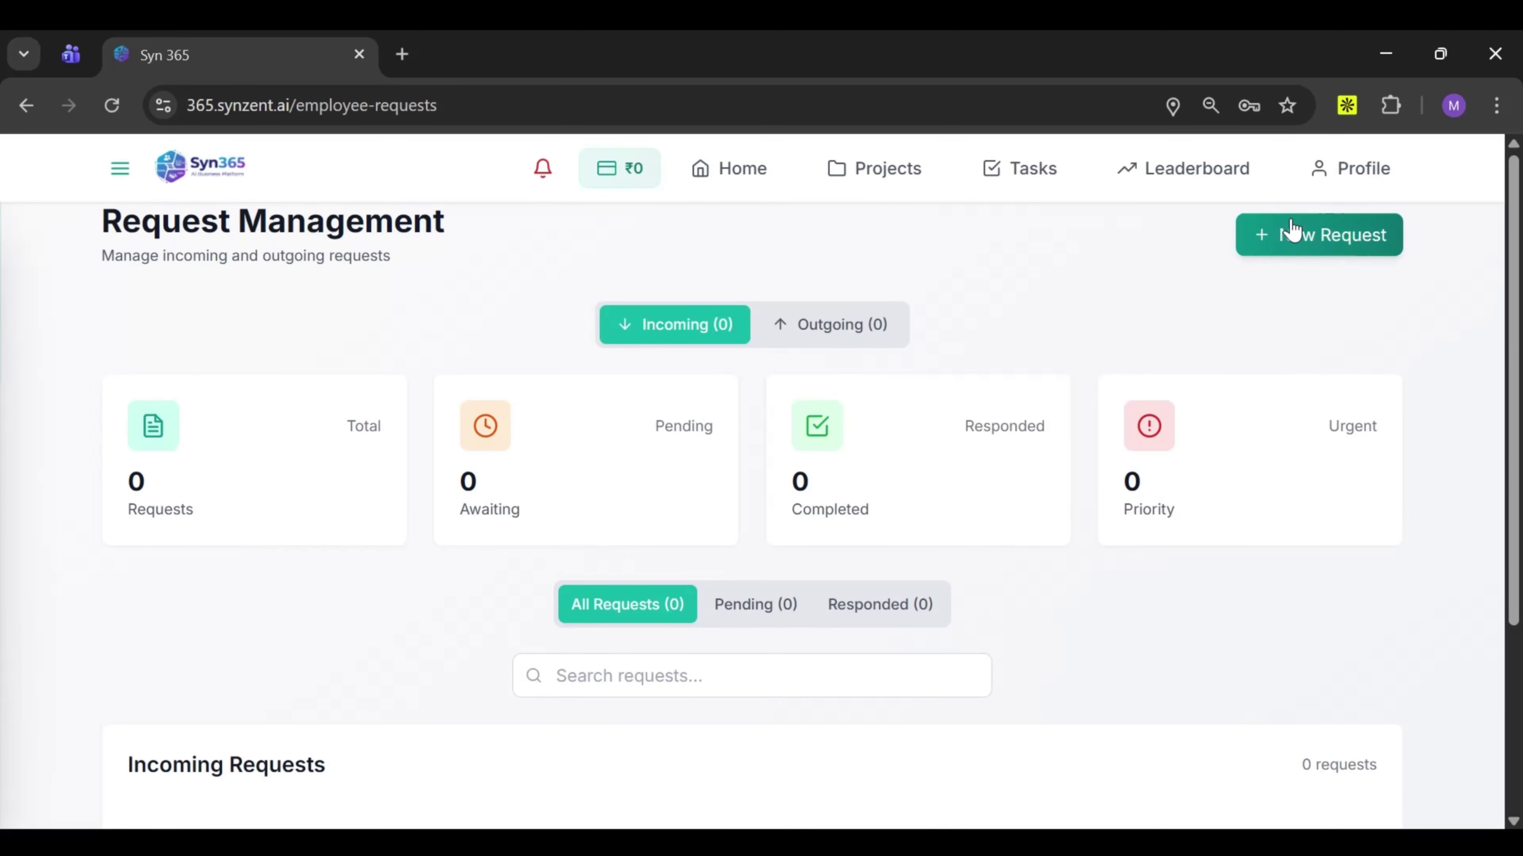
# Open the new request form, review its recipient, type, priority, category and description fields, close it unsent and look over the incoming requests
pyautogui.click(1290, 233)
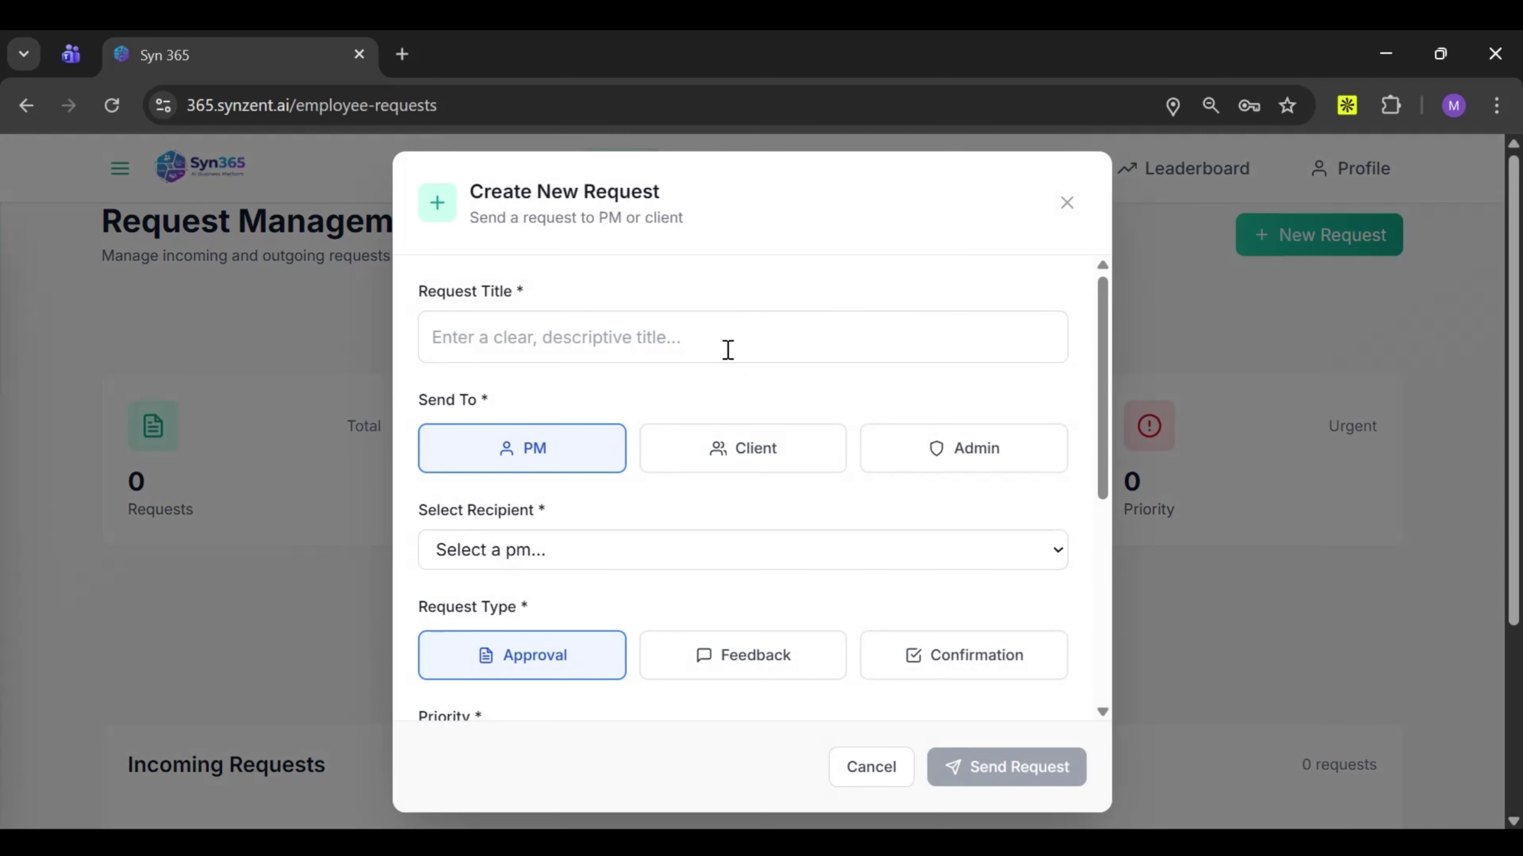
pyautogui.scroll(-4, 792, 568)
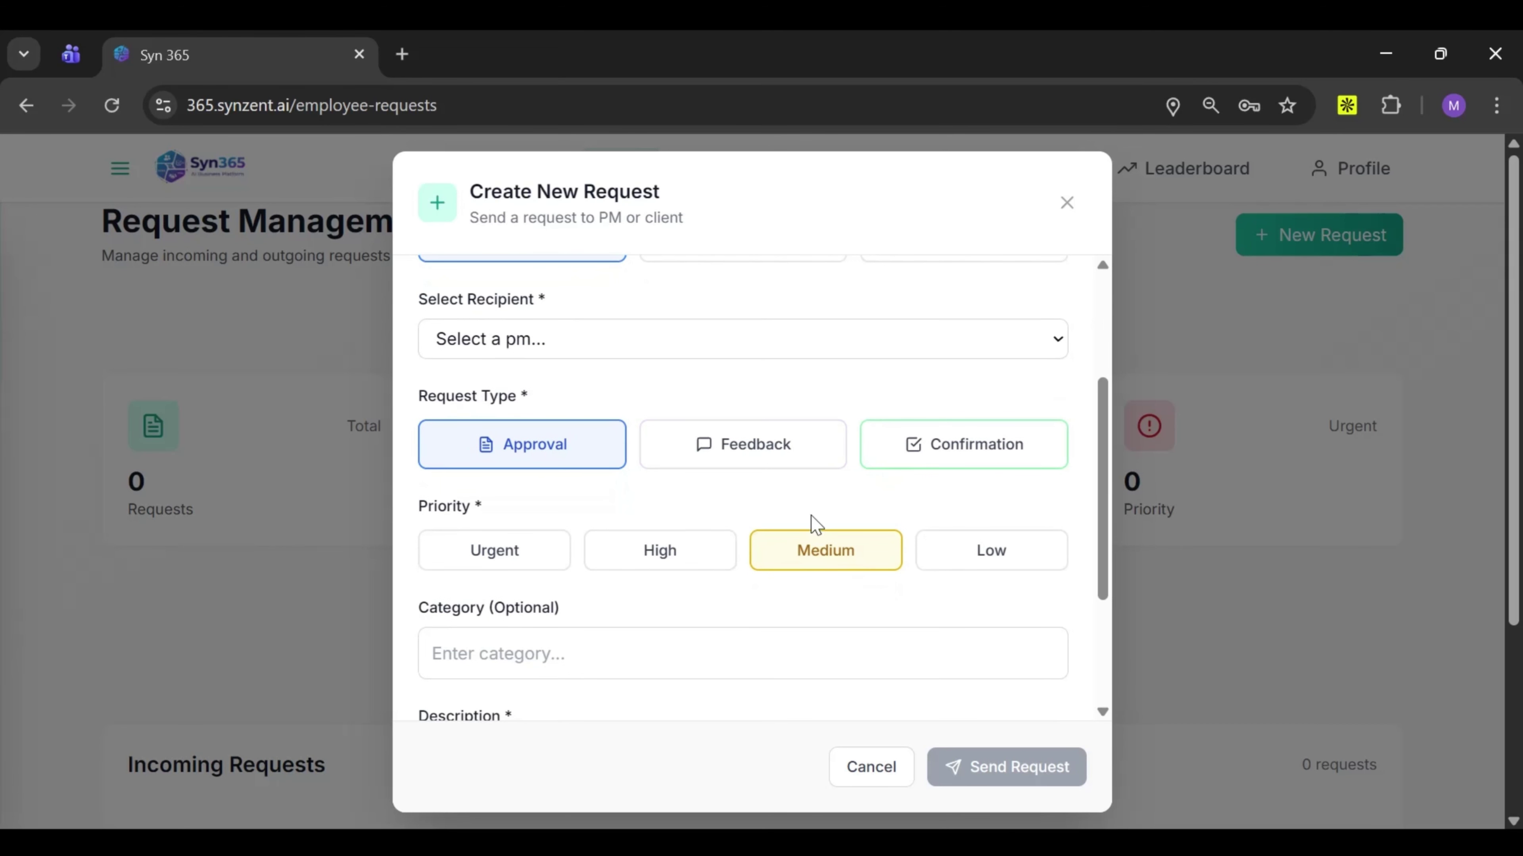
pyautogui.scroll(-3, 769, 567)
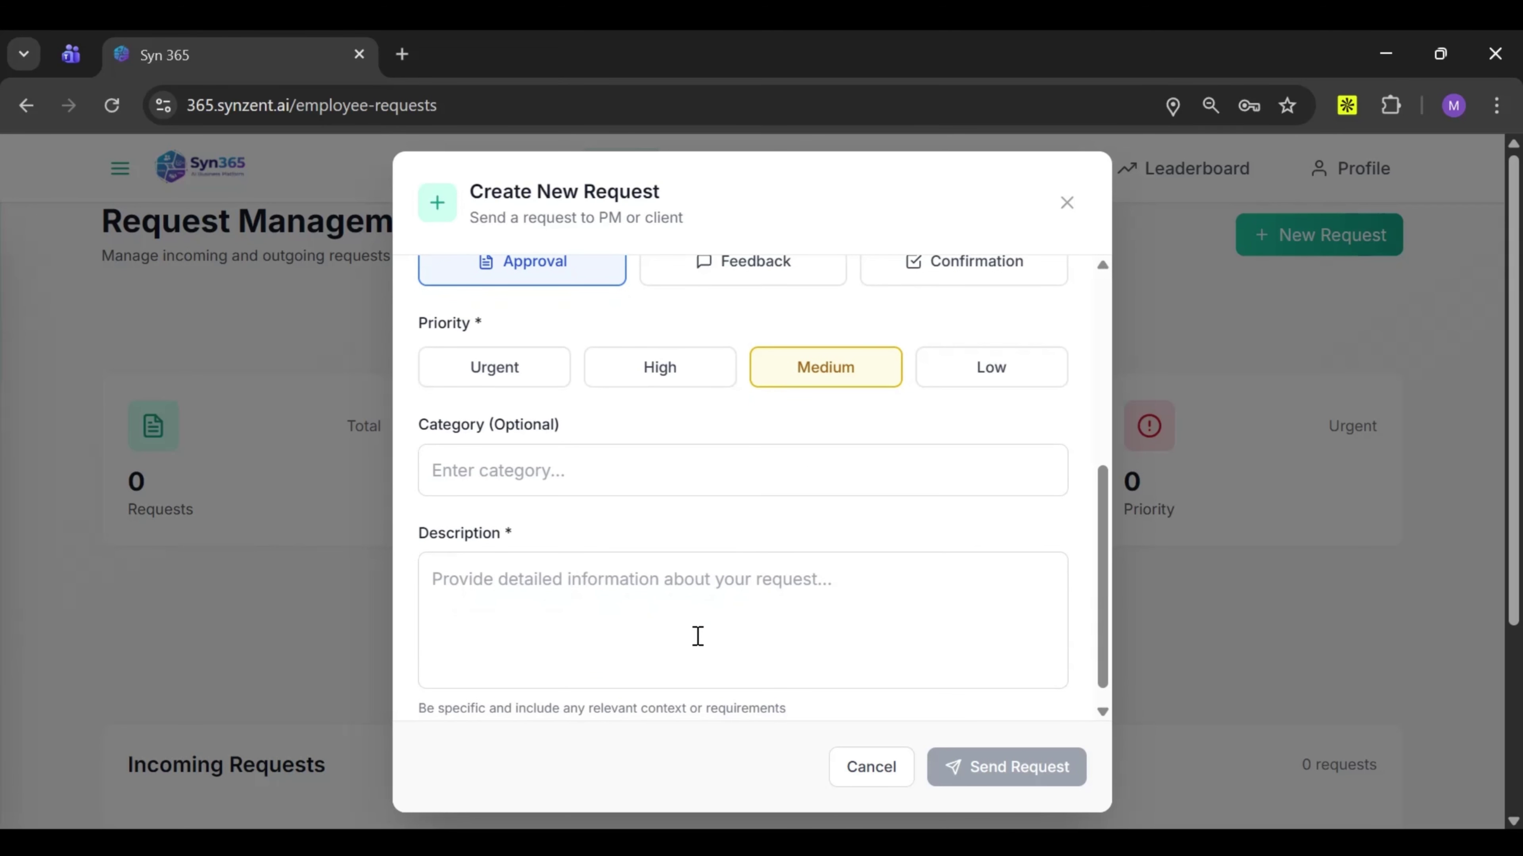
pyautogui.scroll(-1, 697, 636)
pyautogui.scroll(5, 976, 415)
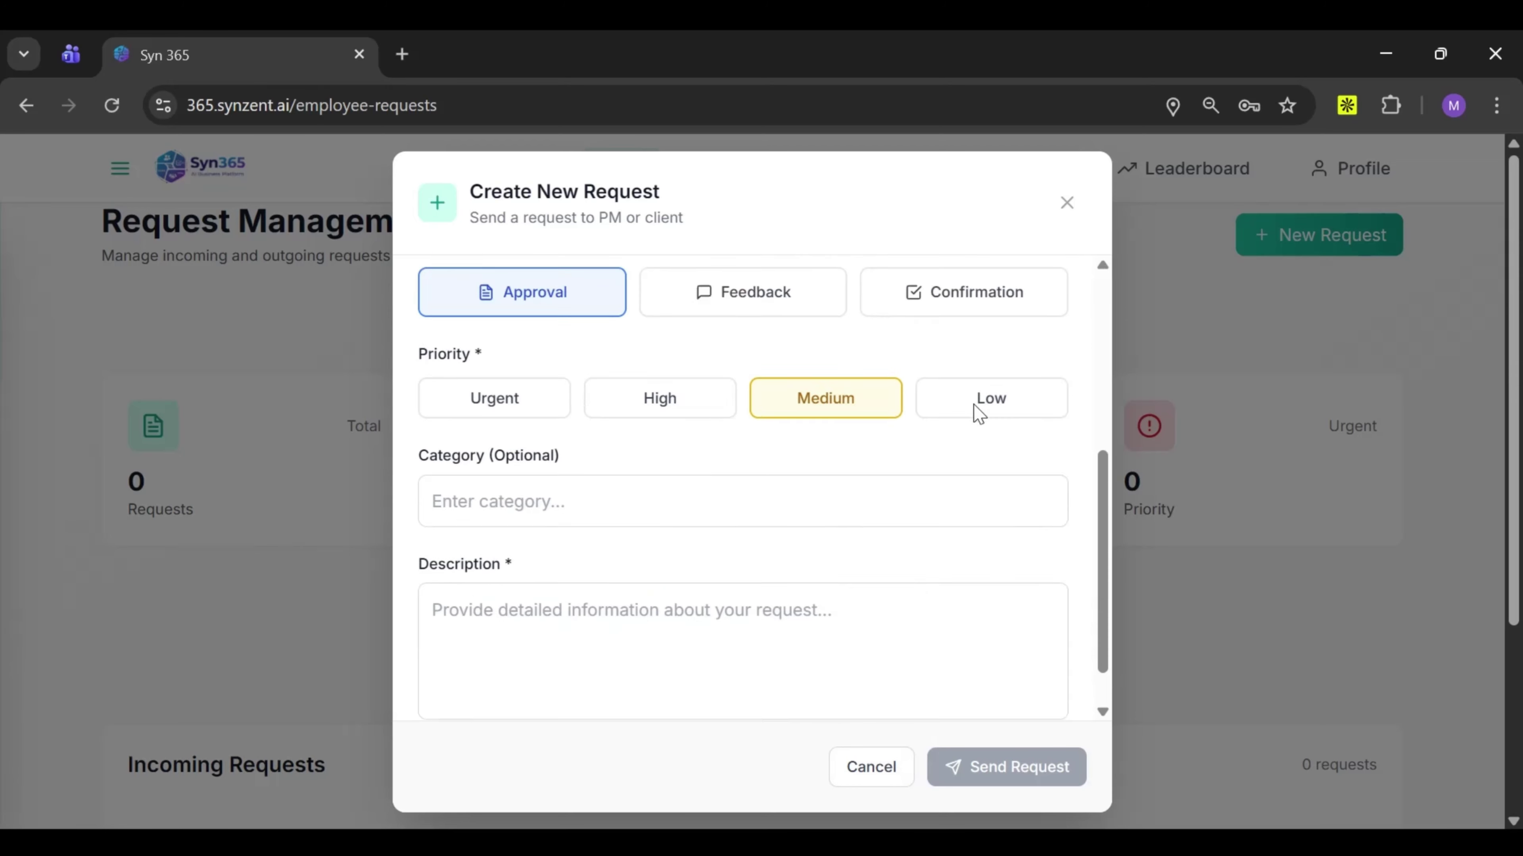
pyautogui.click(1061, 223)
pyautogui.scroll(-4, 453, 511)
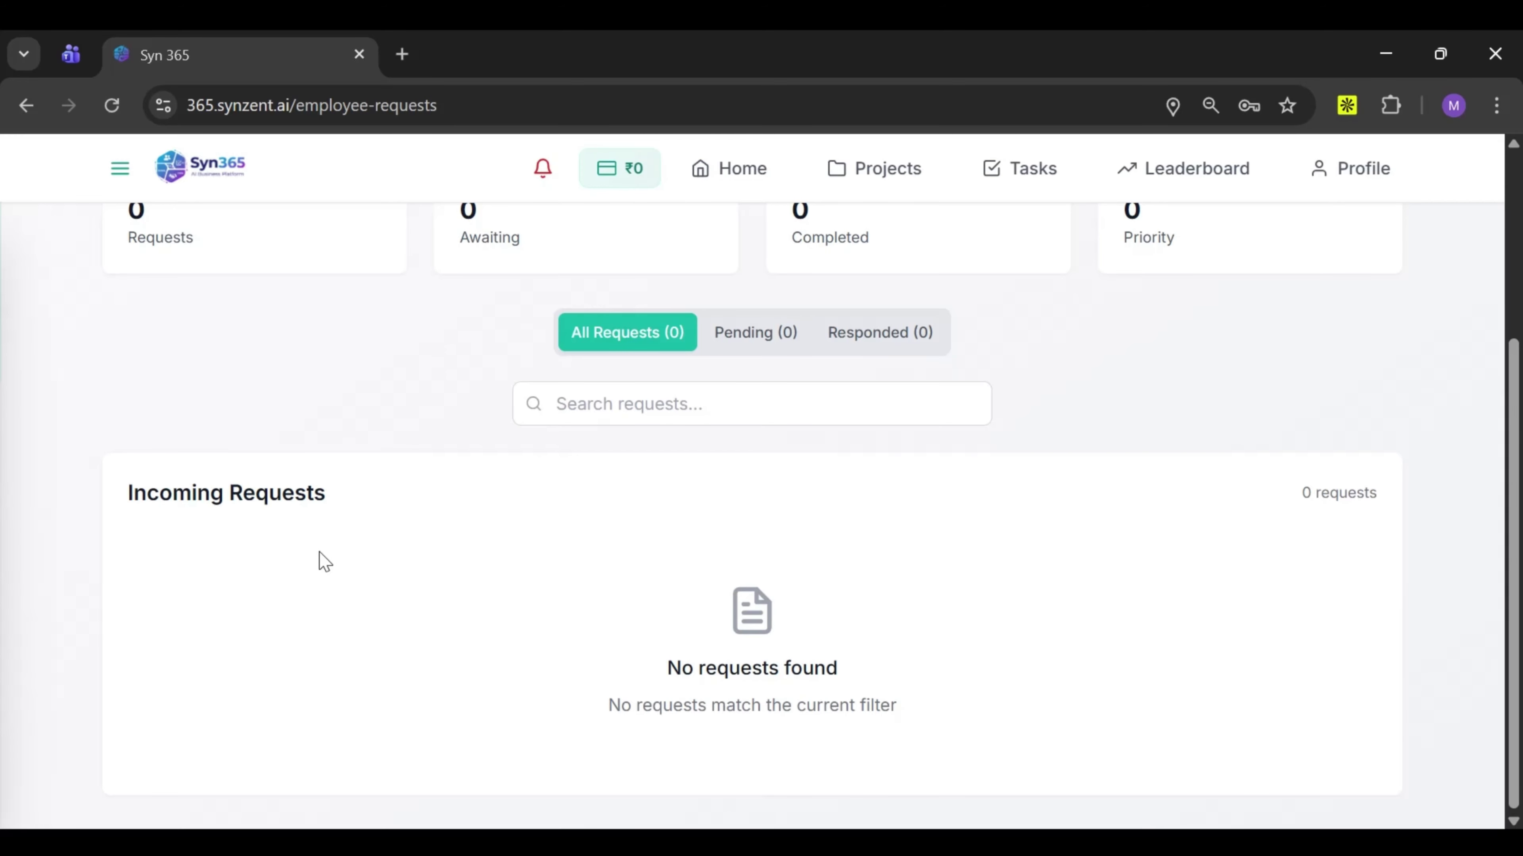
pyautogui.scroll(2, 324, 562)
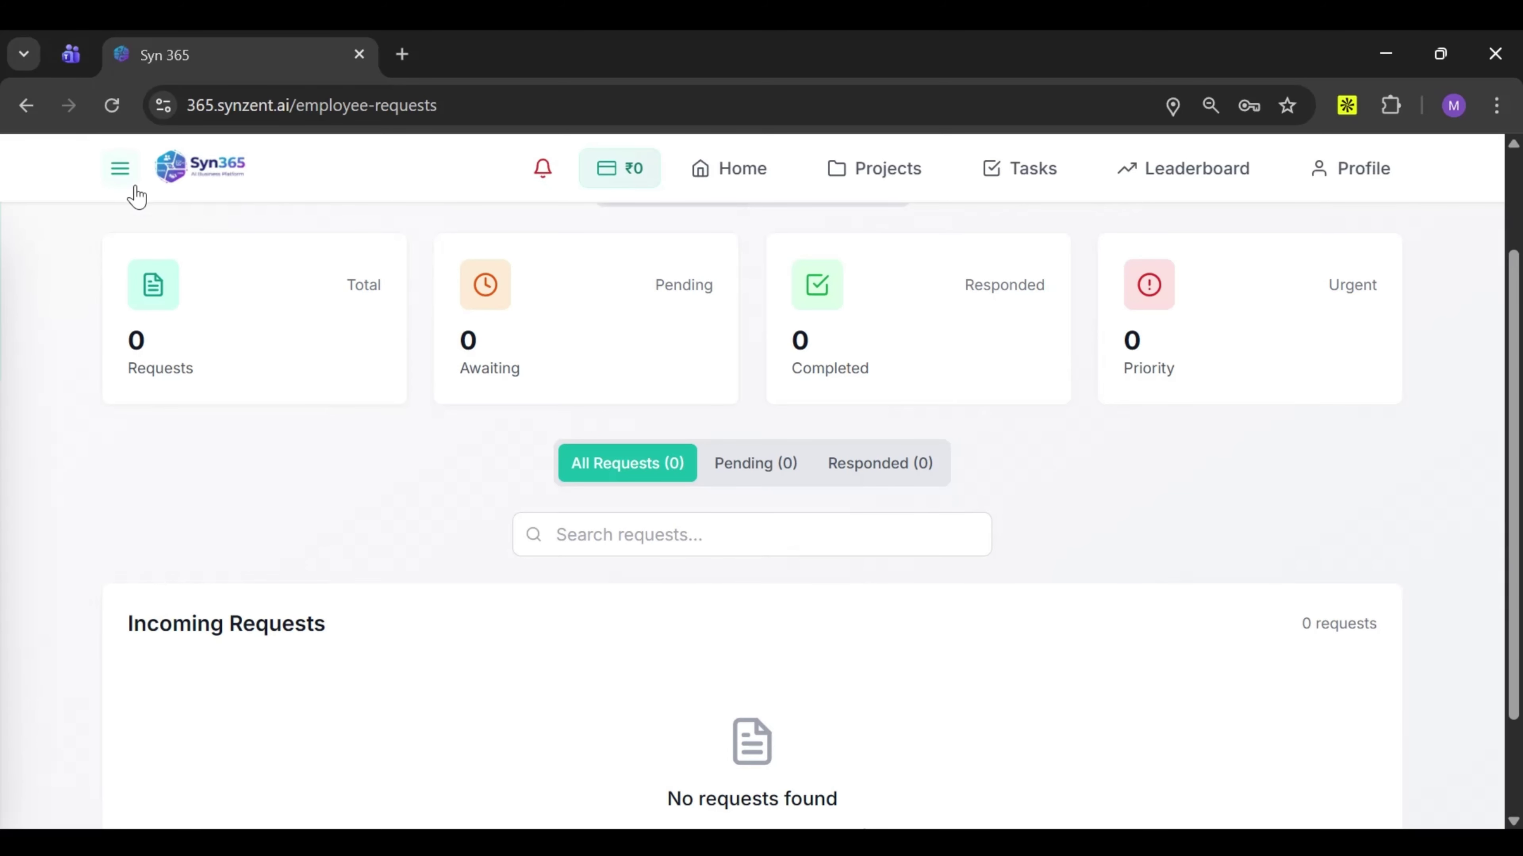
# Open the leaderboard and review the employee's monthly performance overview
pyautogui.click(120, 168)
pyautogui.scroll(-3, 138, 558)
pyautogui.scroll(-2, 165, 581)
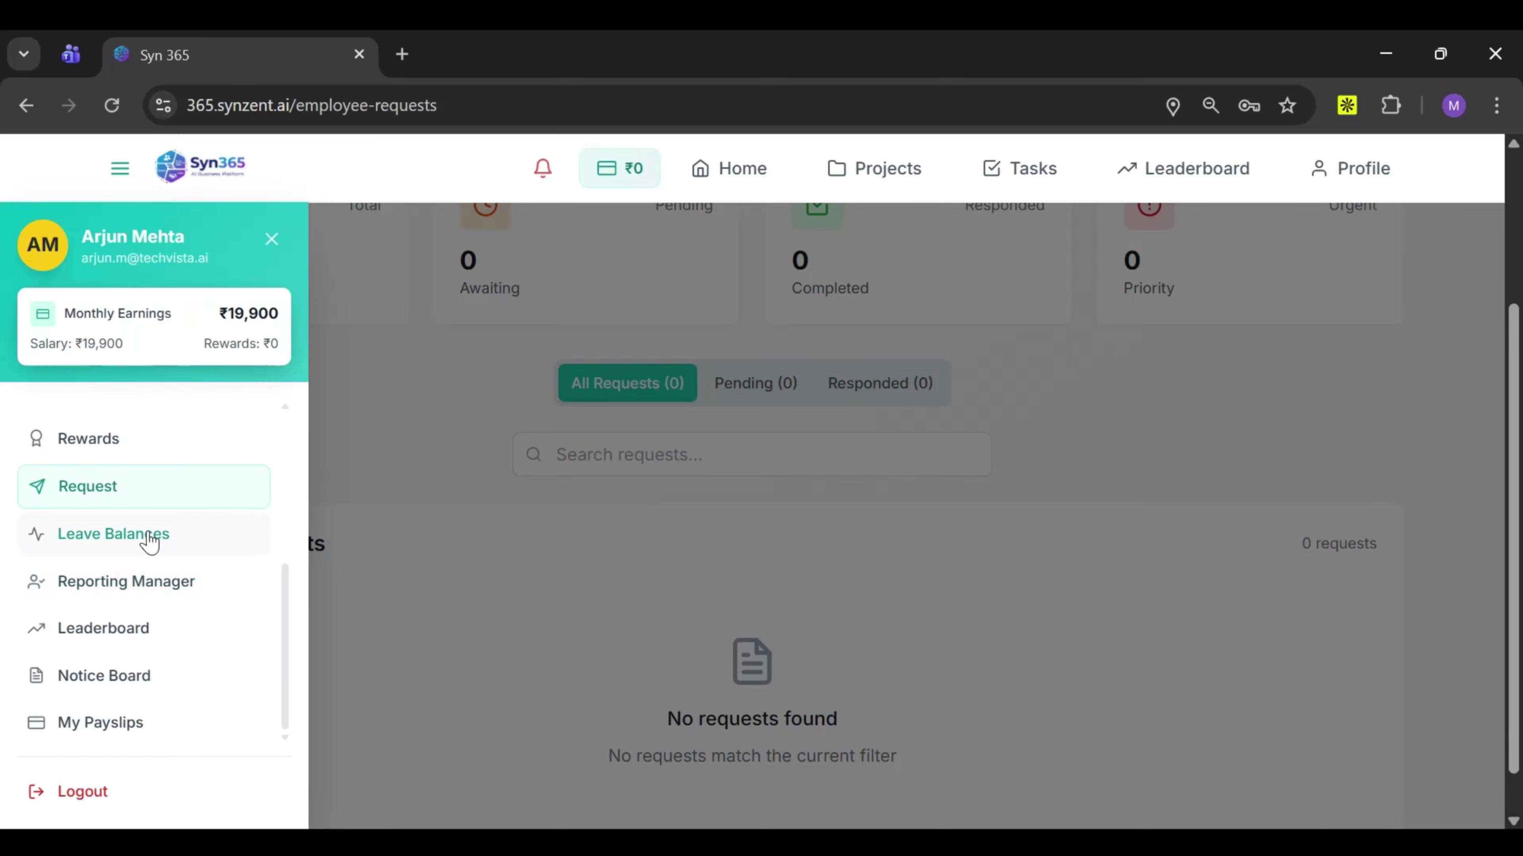
pyautogui.click(139, 628)
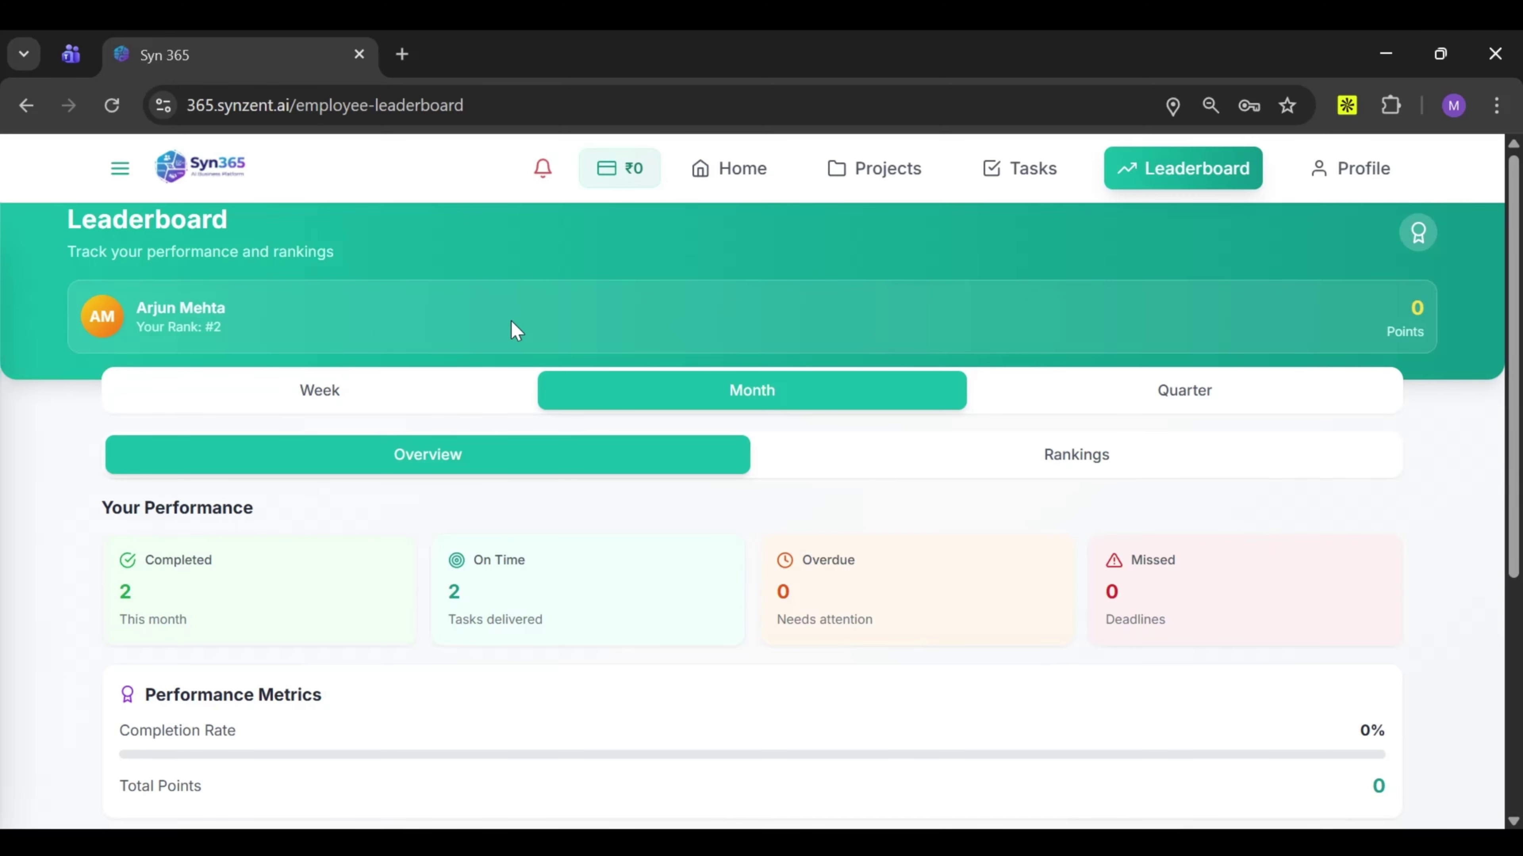
pyautogui.scroll(-3, 527, 521)
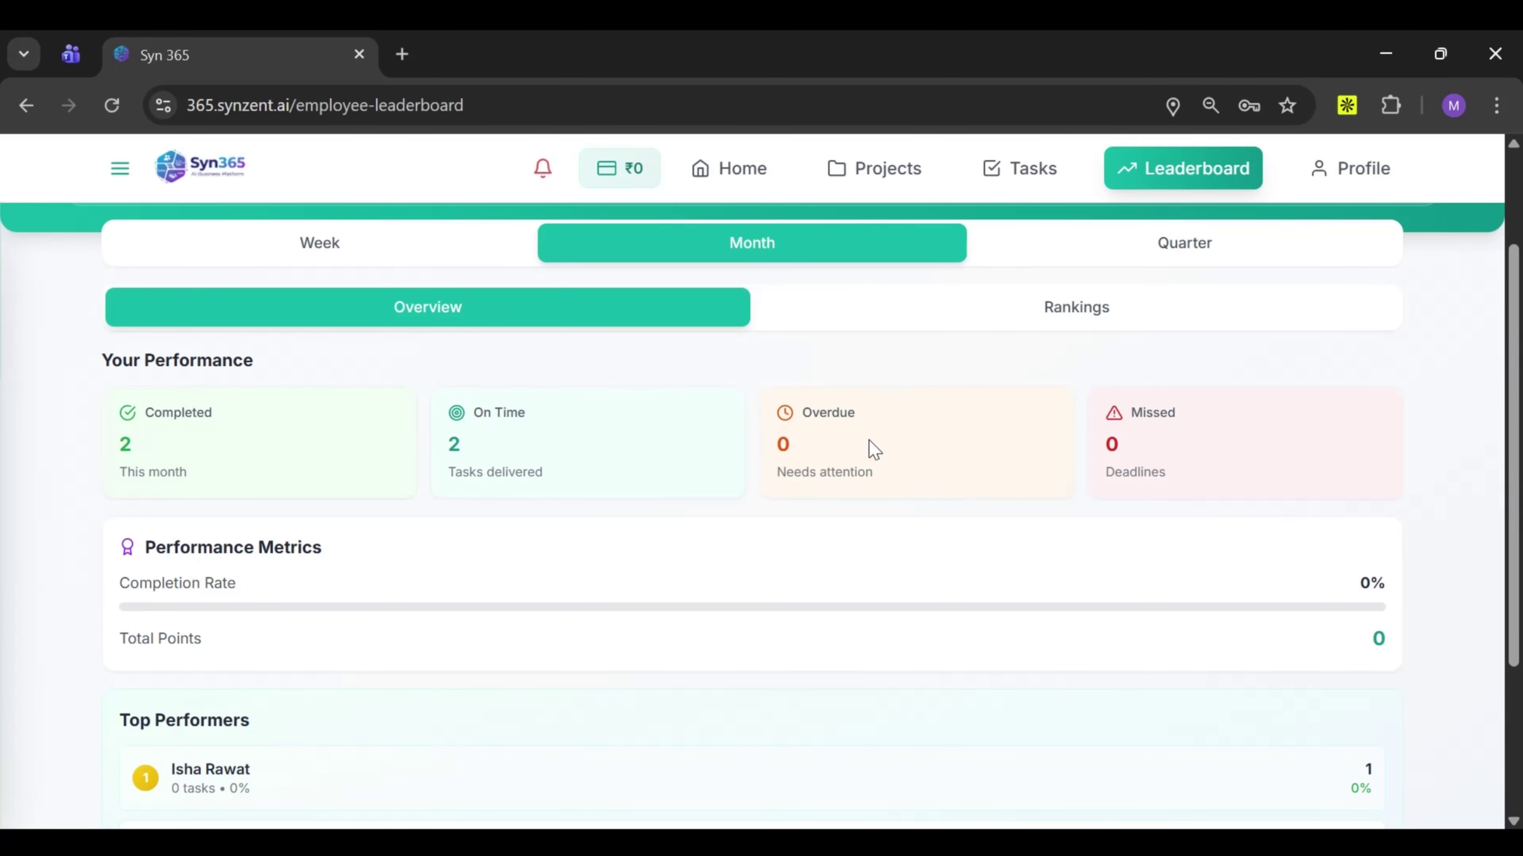
# Check the leaderboard's team rankings, review the overview's performance metrics and top performers, and switch the period to Week
pyautogui.click(928, 307)
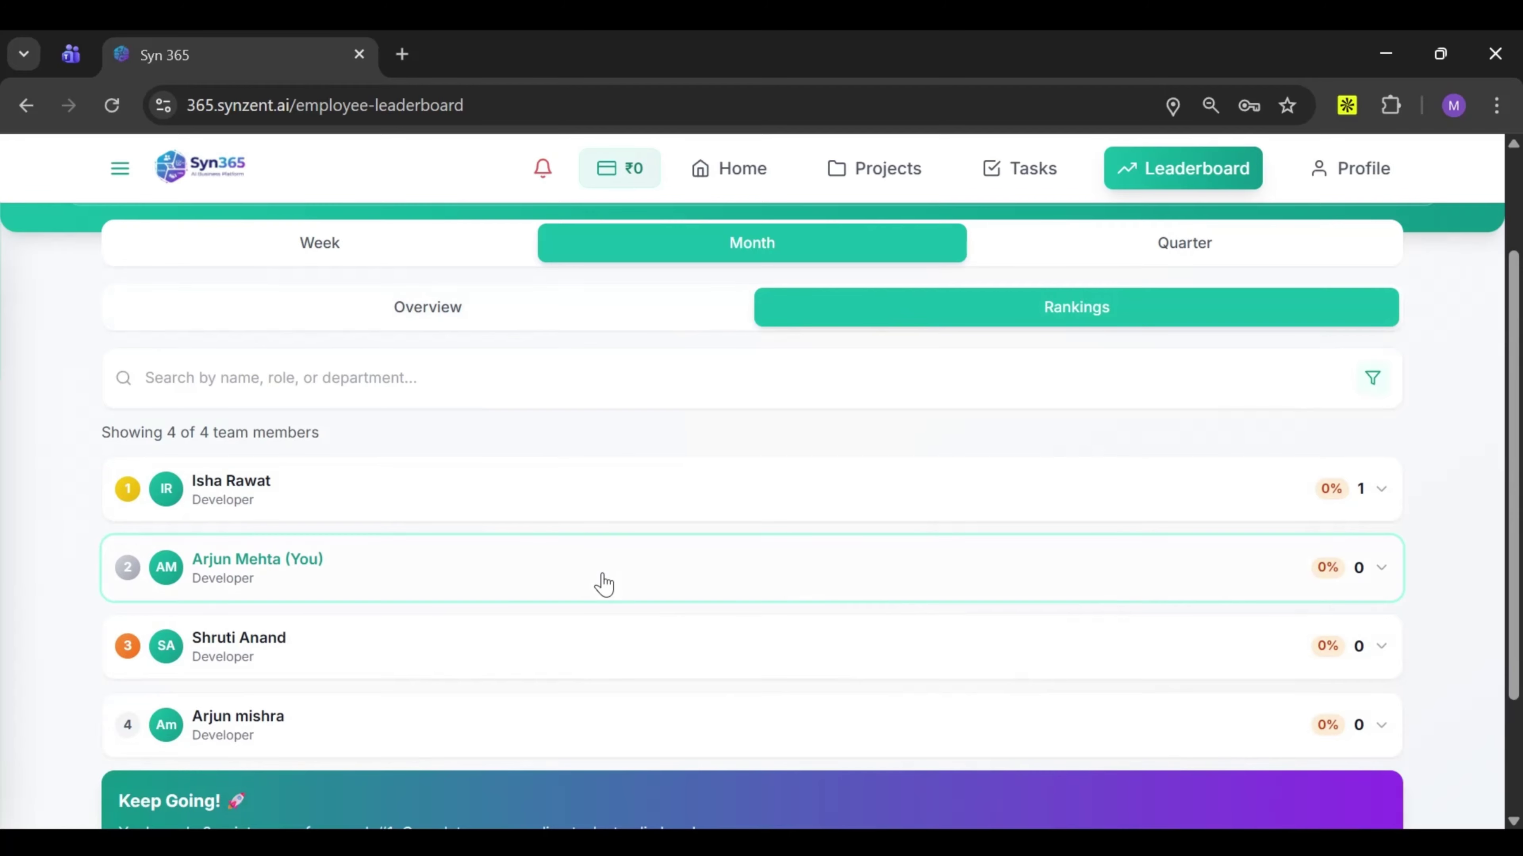
pyautogui.click(525, 316)
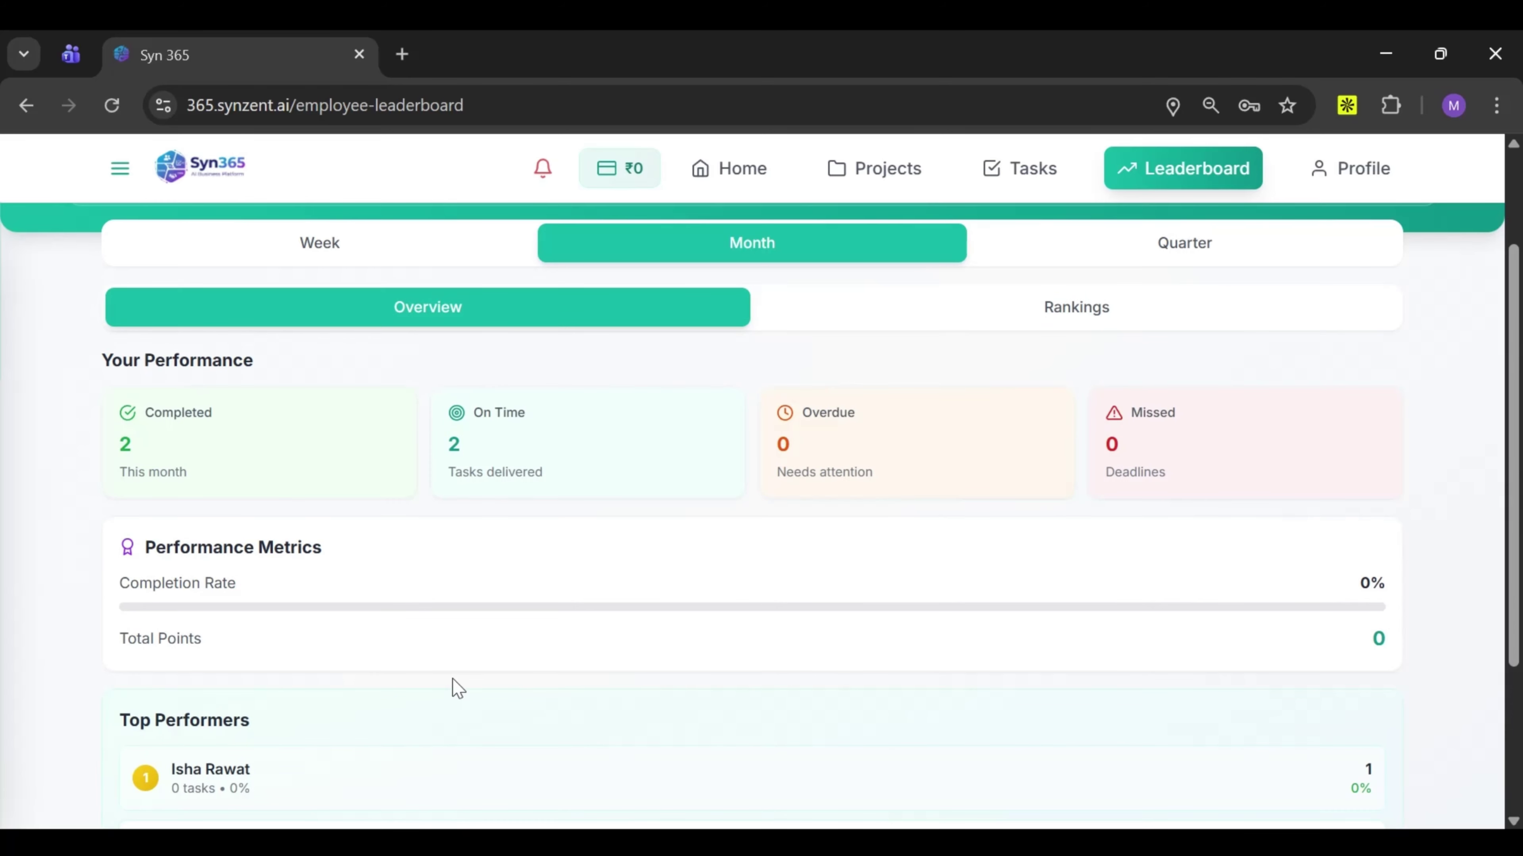
pyautogui.scroll(-2, 447, 672)
pyautogui.scroll(-2, 480, 480)
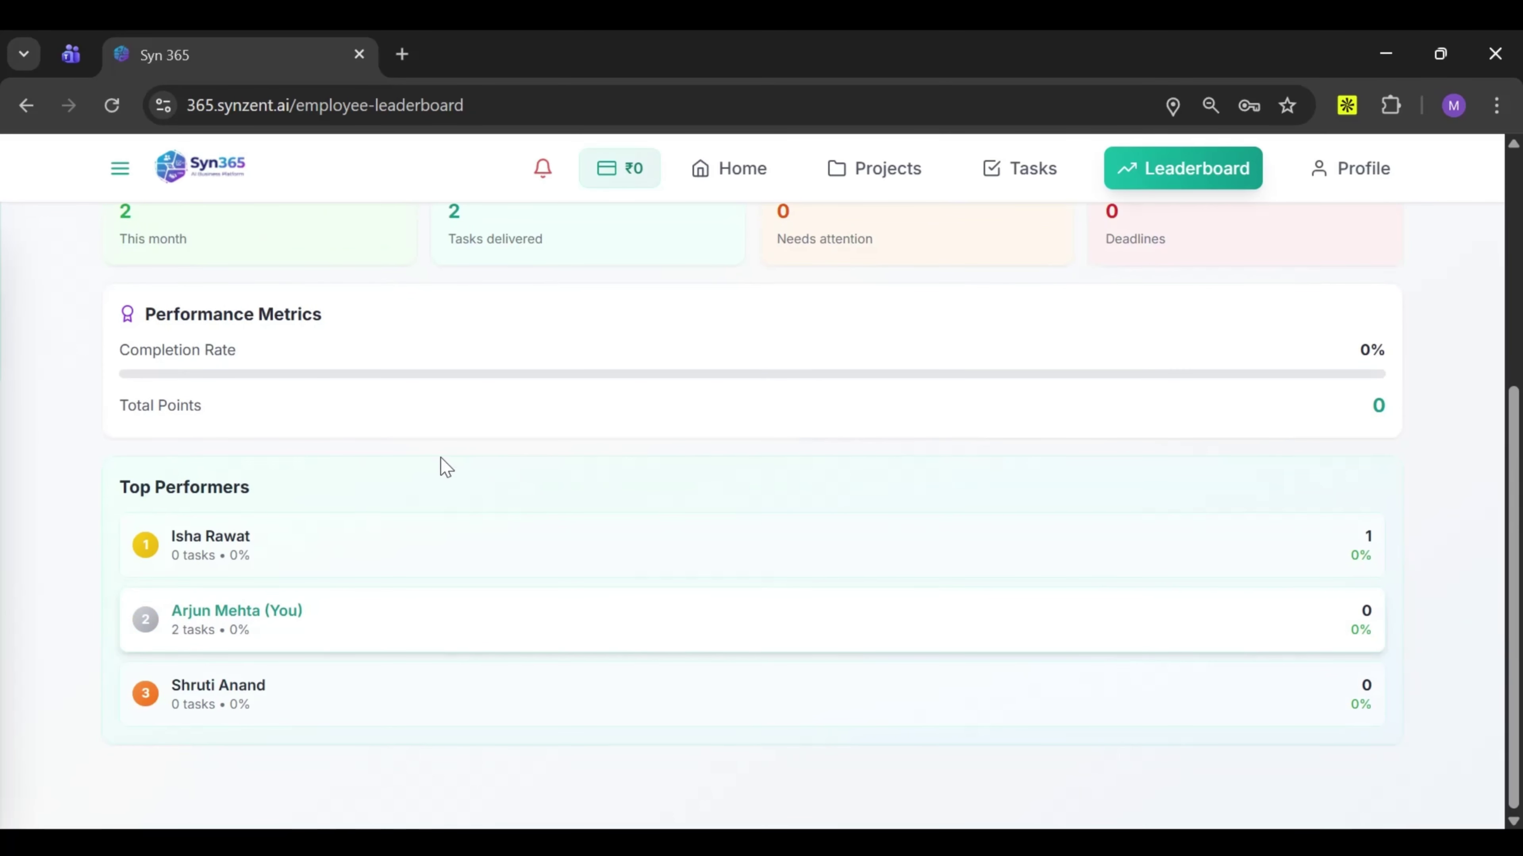
pyautogui.scroll(1, 384, 654)
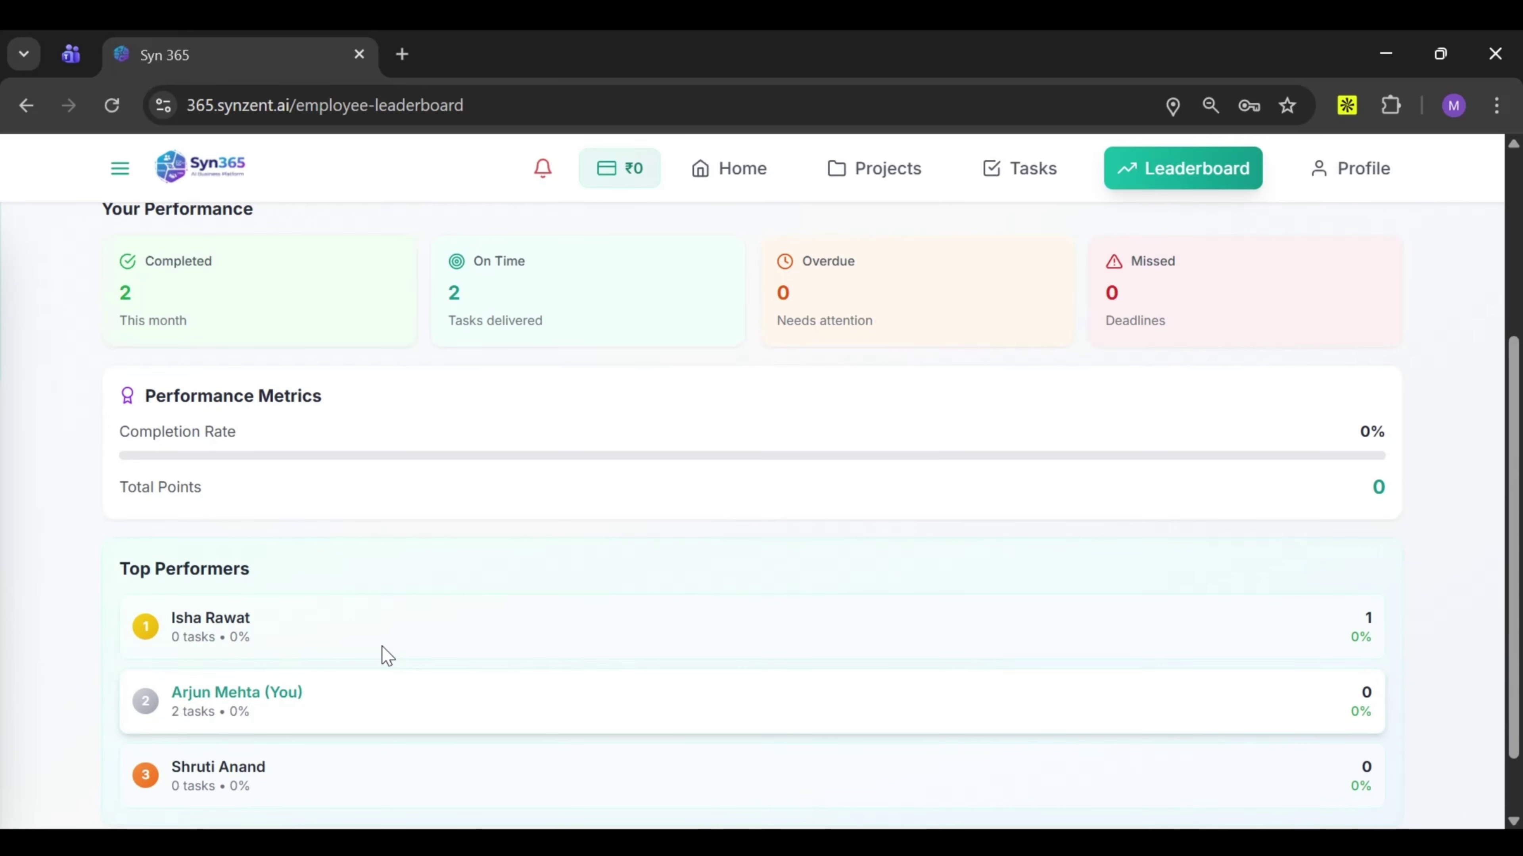
pyautogui.scroll(3, 387, 655)
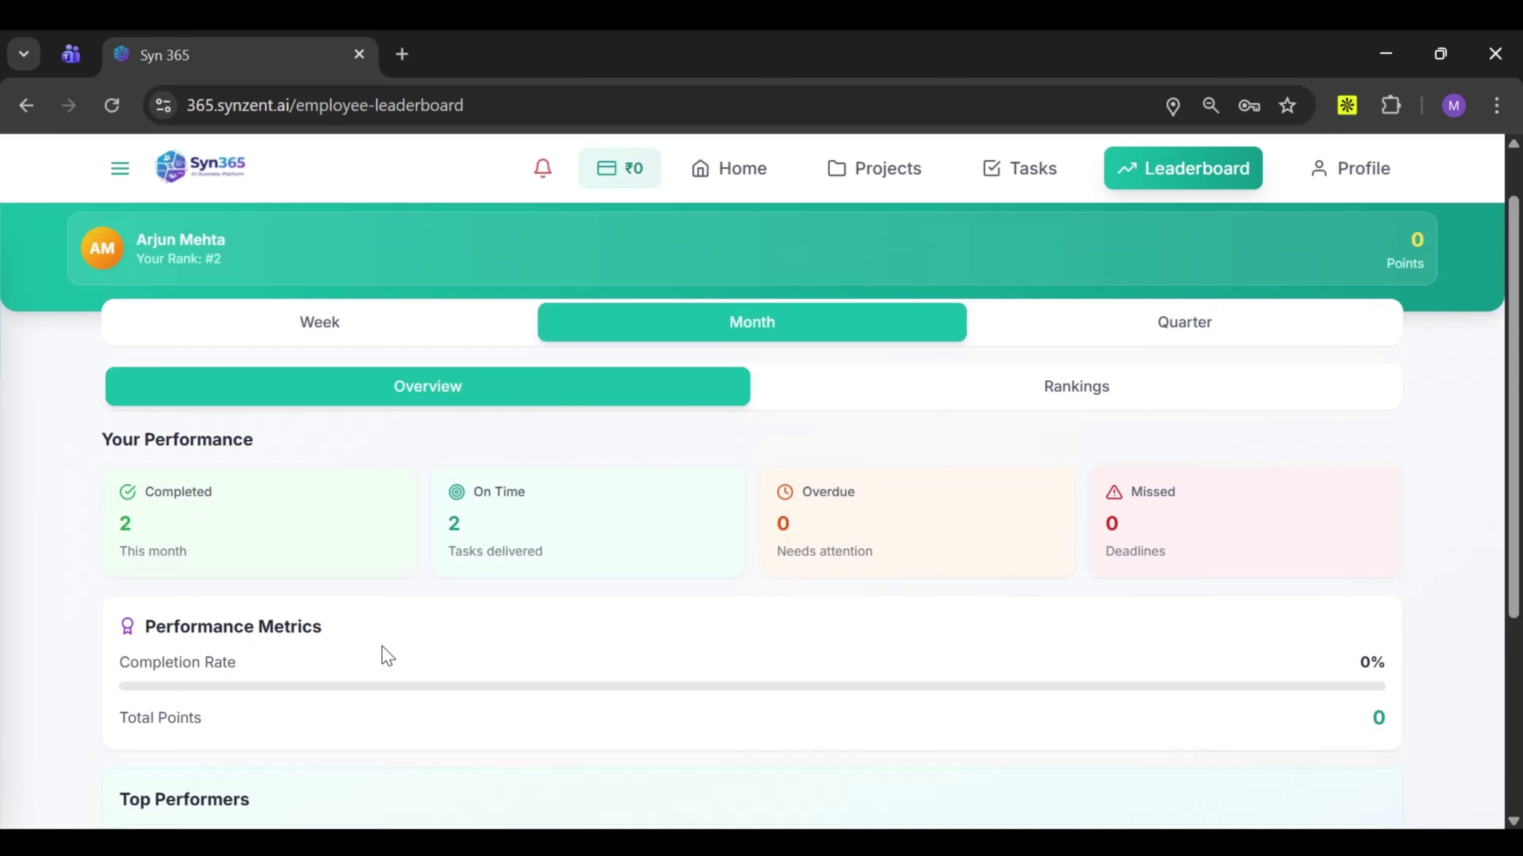
pyautogui.click(387, 313)
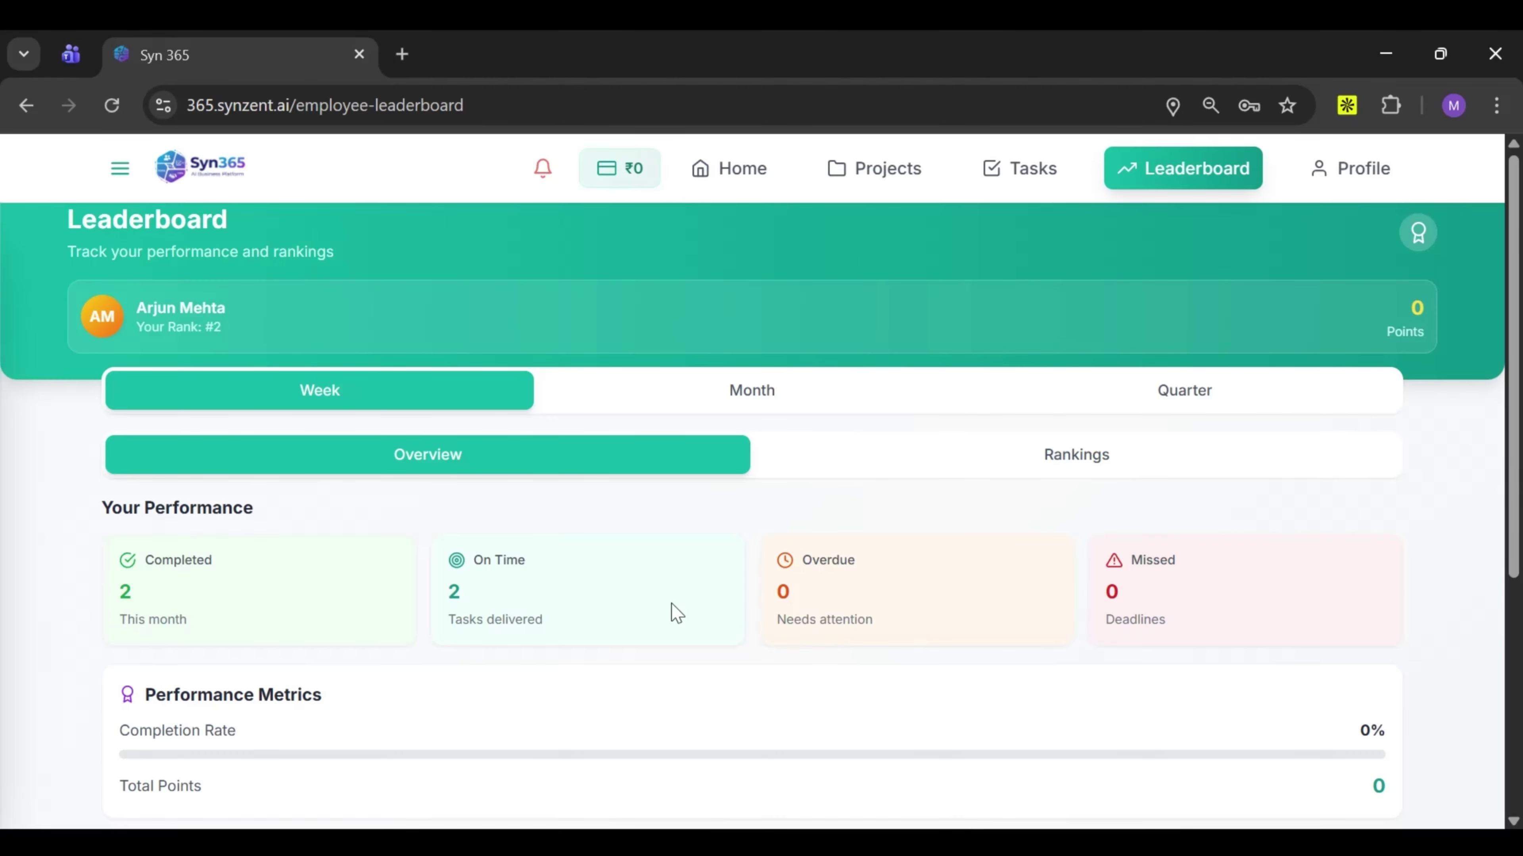
# Open the notice board and review the posted announcements
pyautogui.click(120, 168)
pyautogui.scroll(-5, 112, 678)
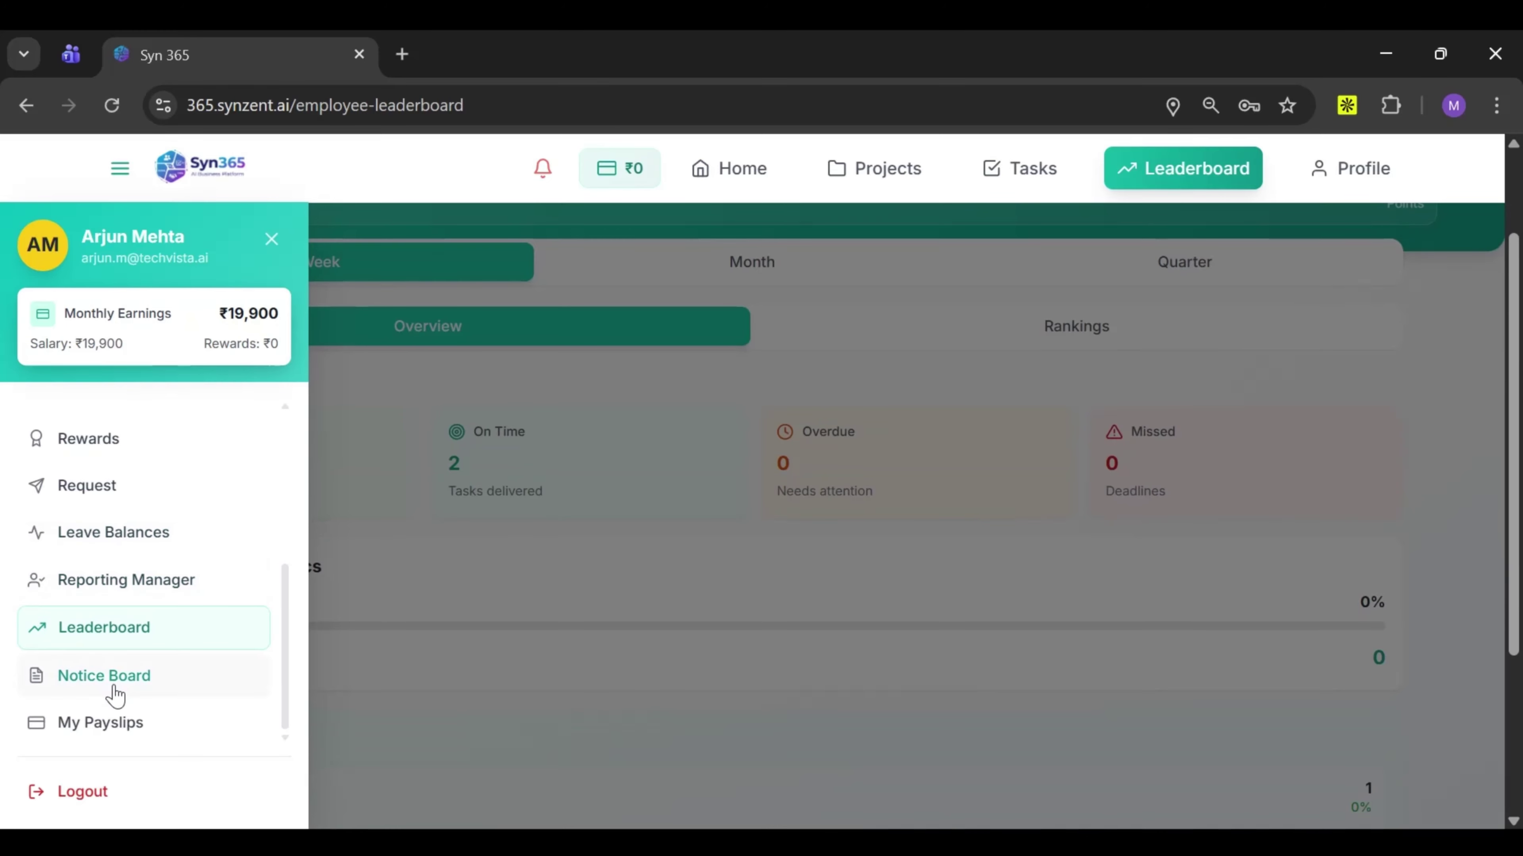
pyautogui.click(113, 694)
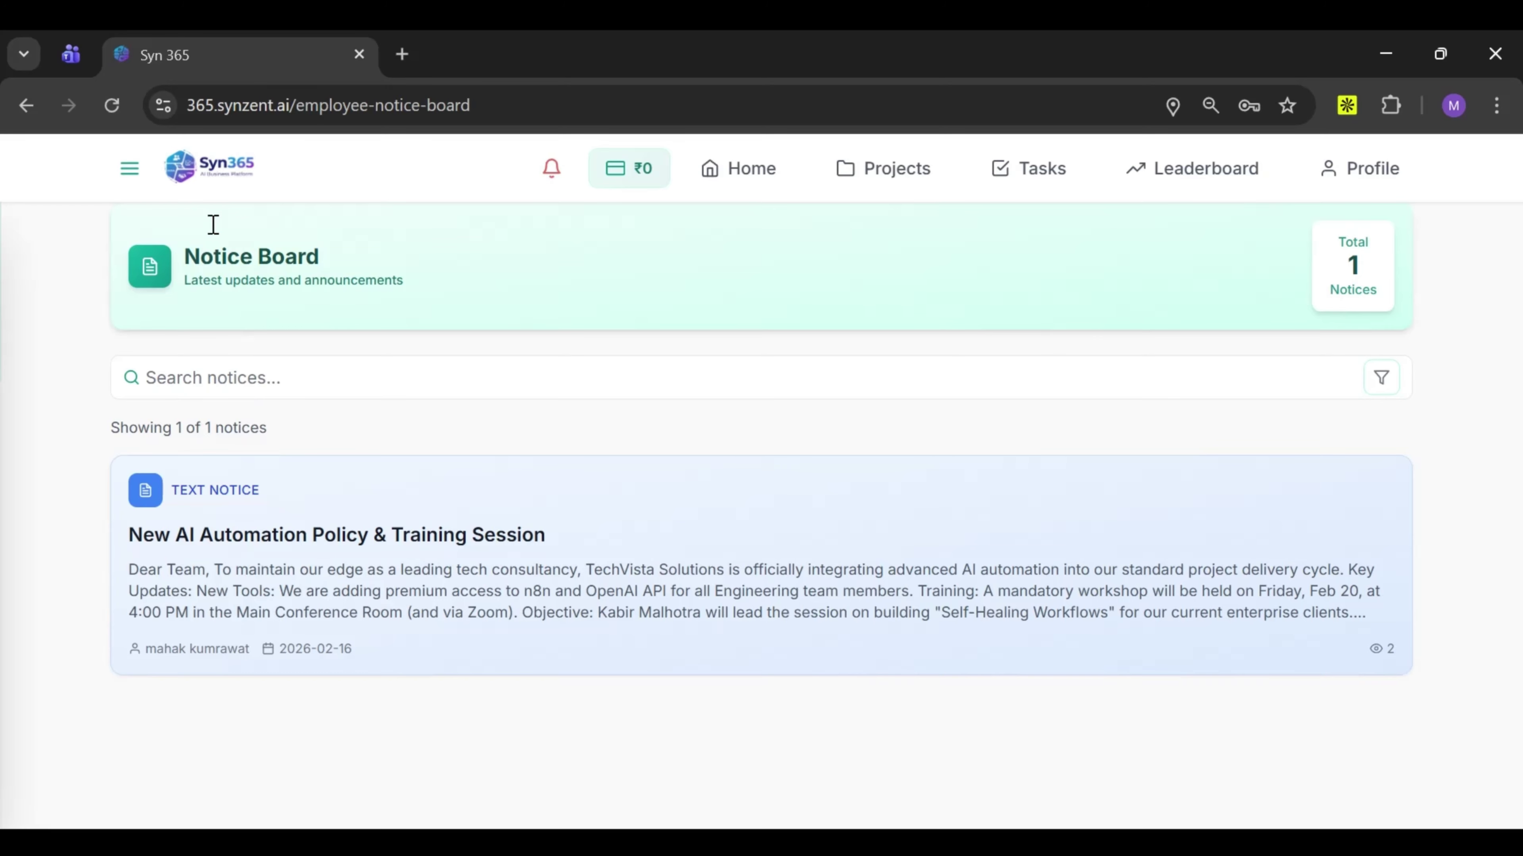
# Open the employee's payslips page and review its 2026 payslip list and filters
pyautogui.click(134, 179)
pyautogui.scroll(-5, 123, 510)
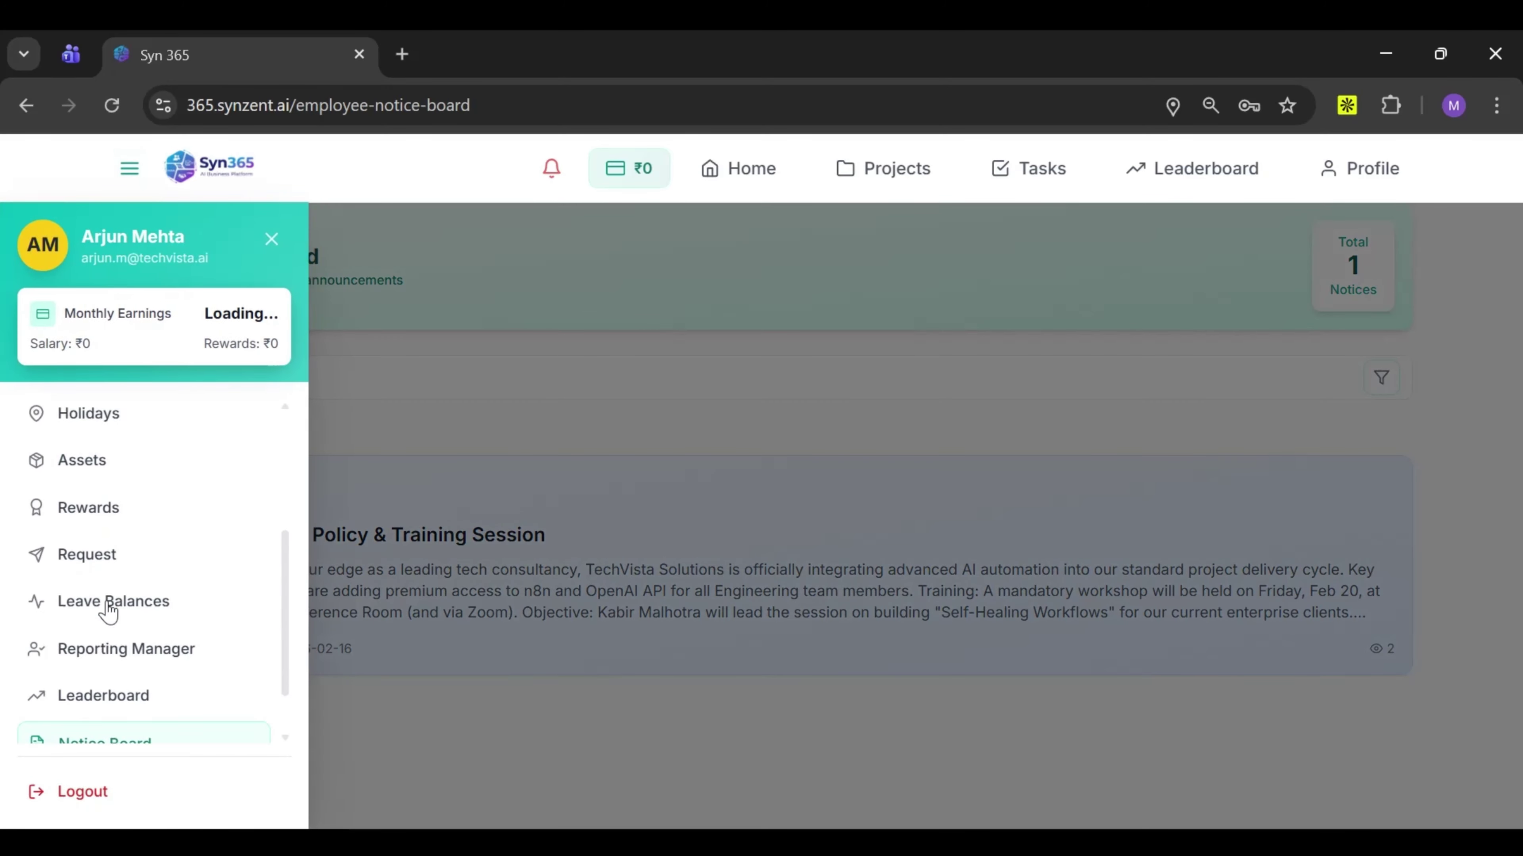
pyautogui.click(96, 724)
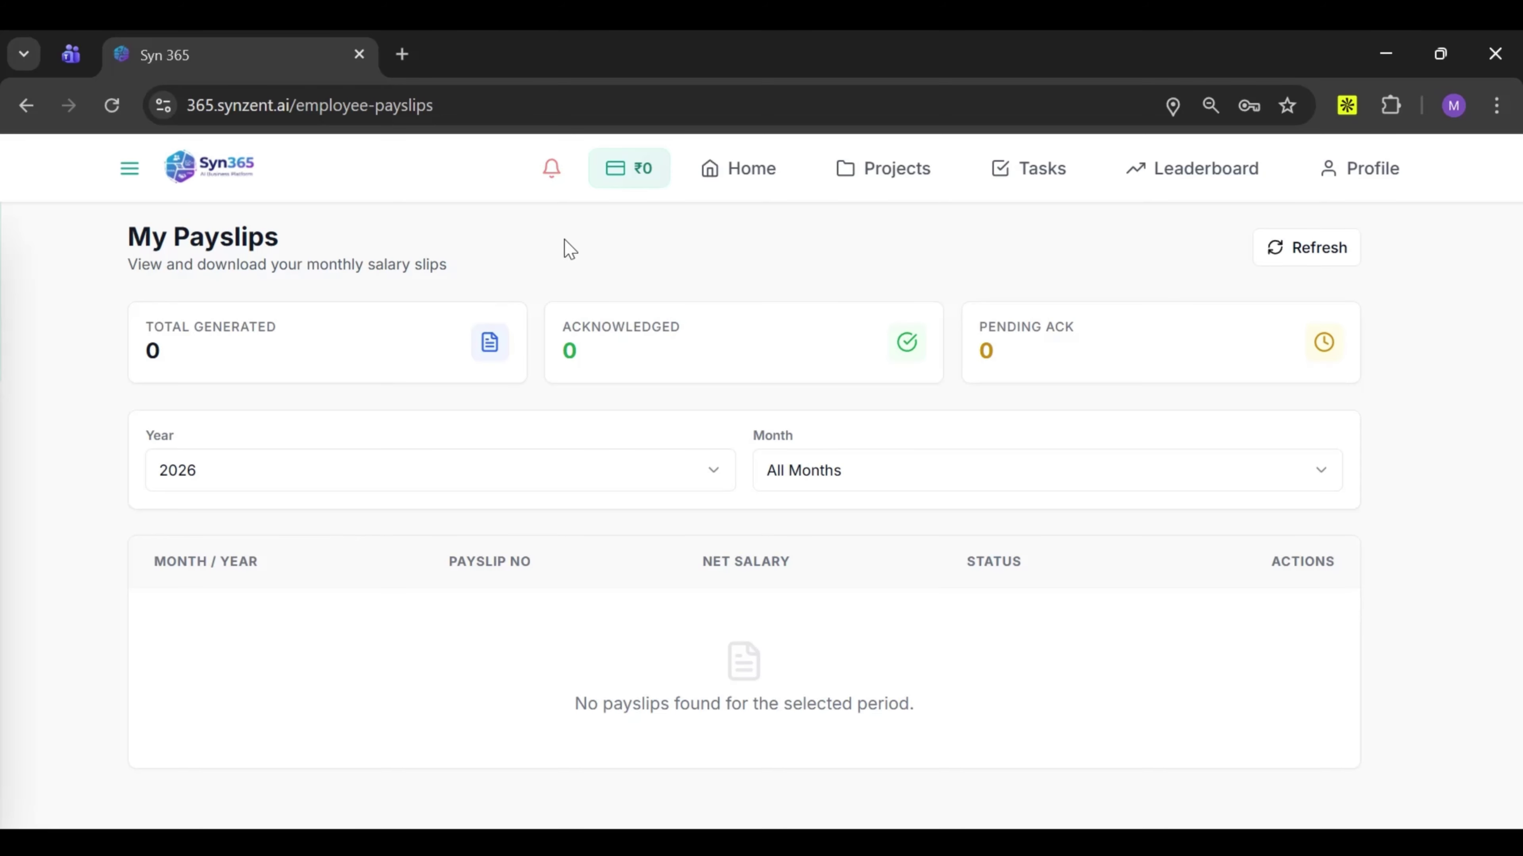
# Open the wallet and review the current balance, monthly earnings, fixed salary, rewards, recent earnings and earnings summary
pyautogui.click(607, 184)
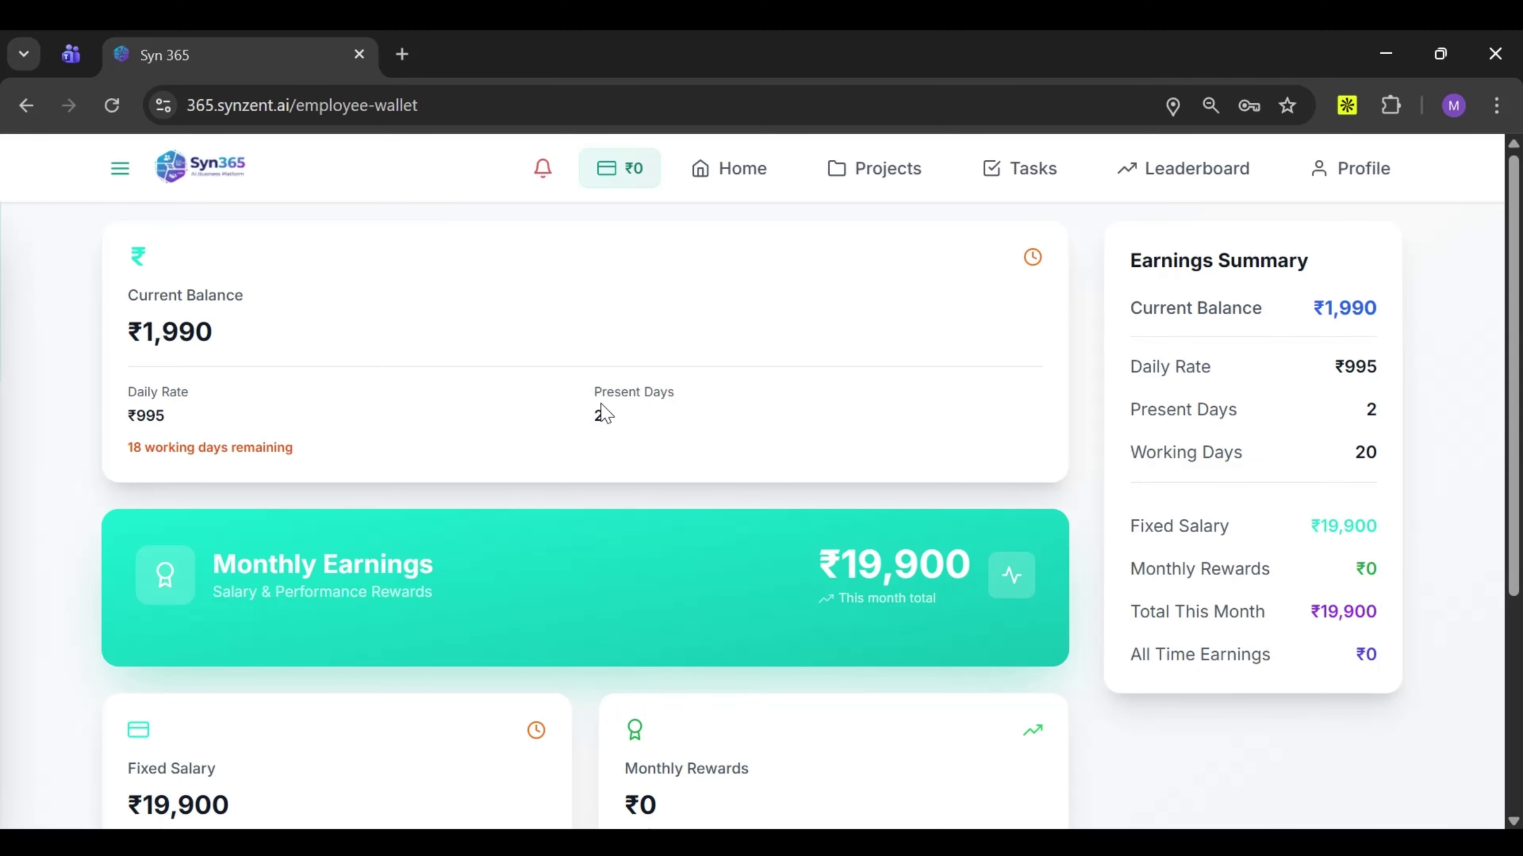
pyautogui.scroll(-4, 602, 414)
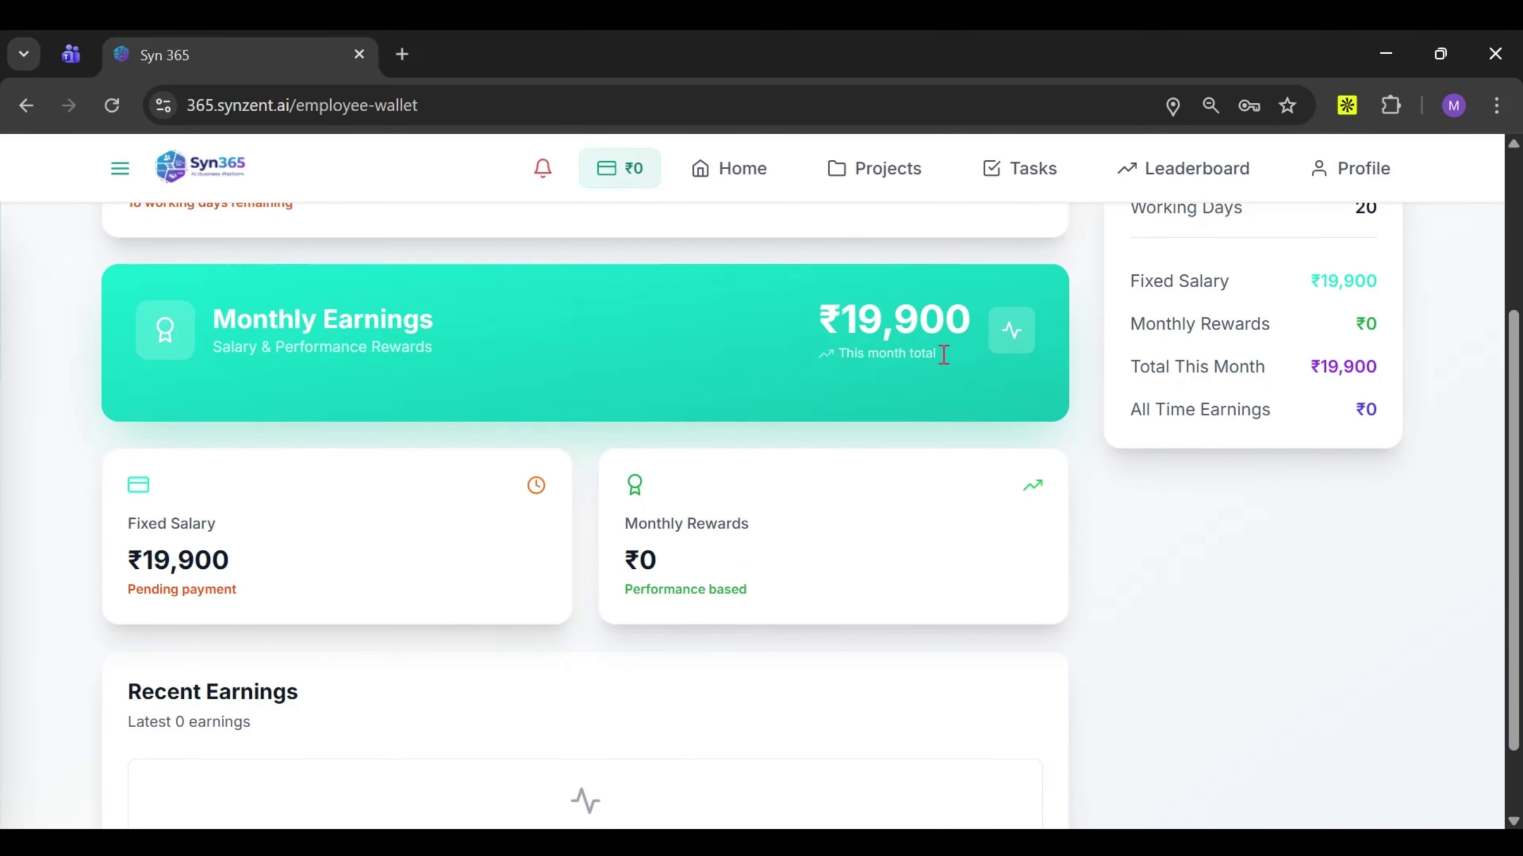
pyautogui.scroll(1, 944, 356)
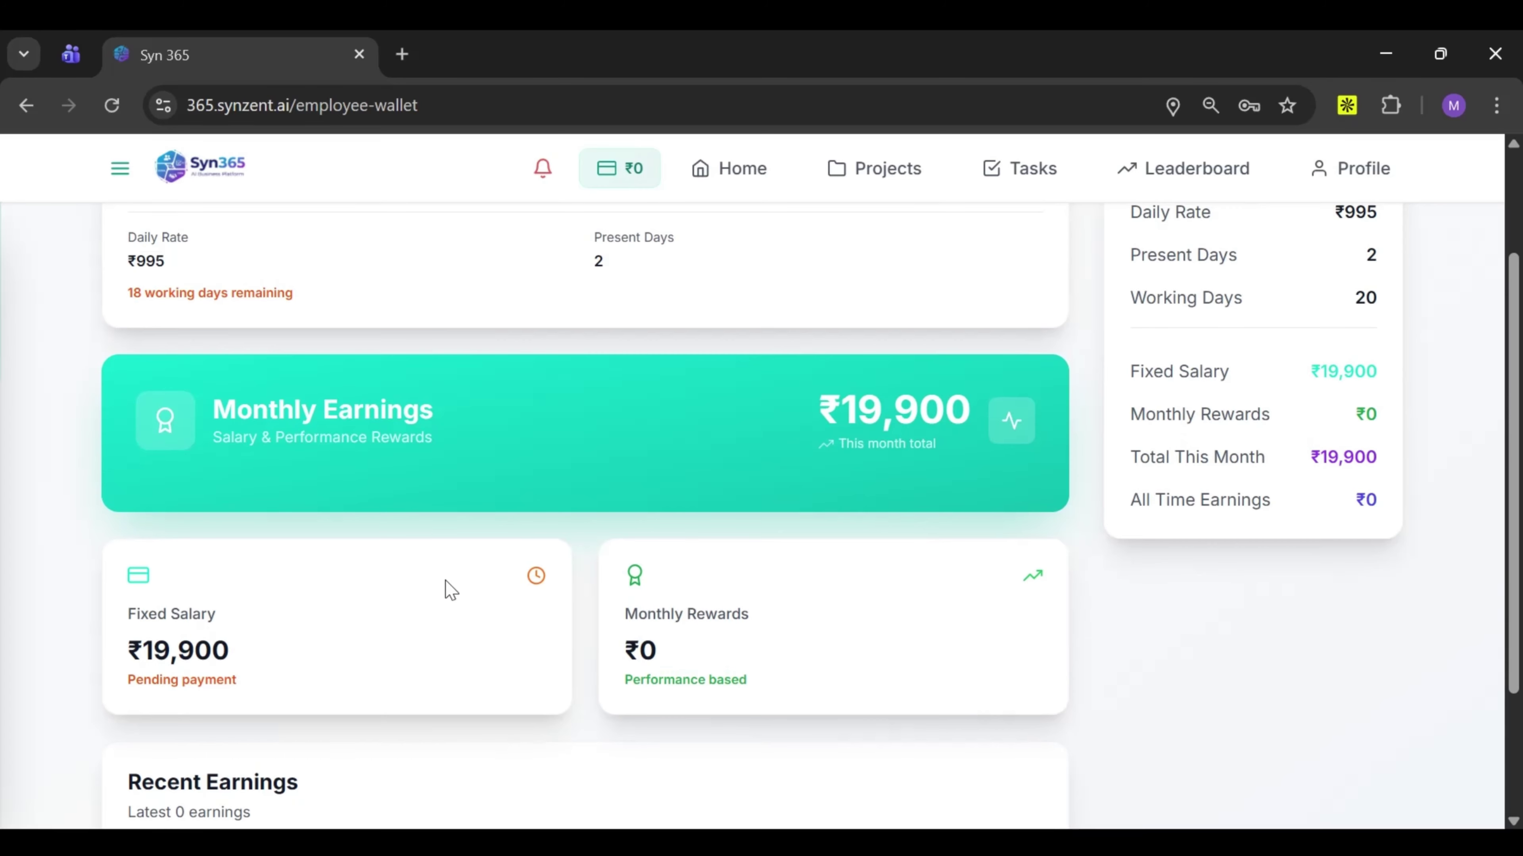
pyautogui.scroll(-2, 446, 581)
pyautogui.scroll(-1, 688, 452)
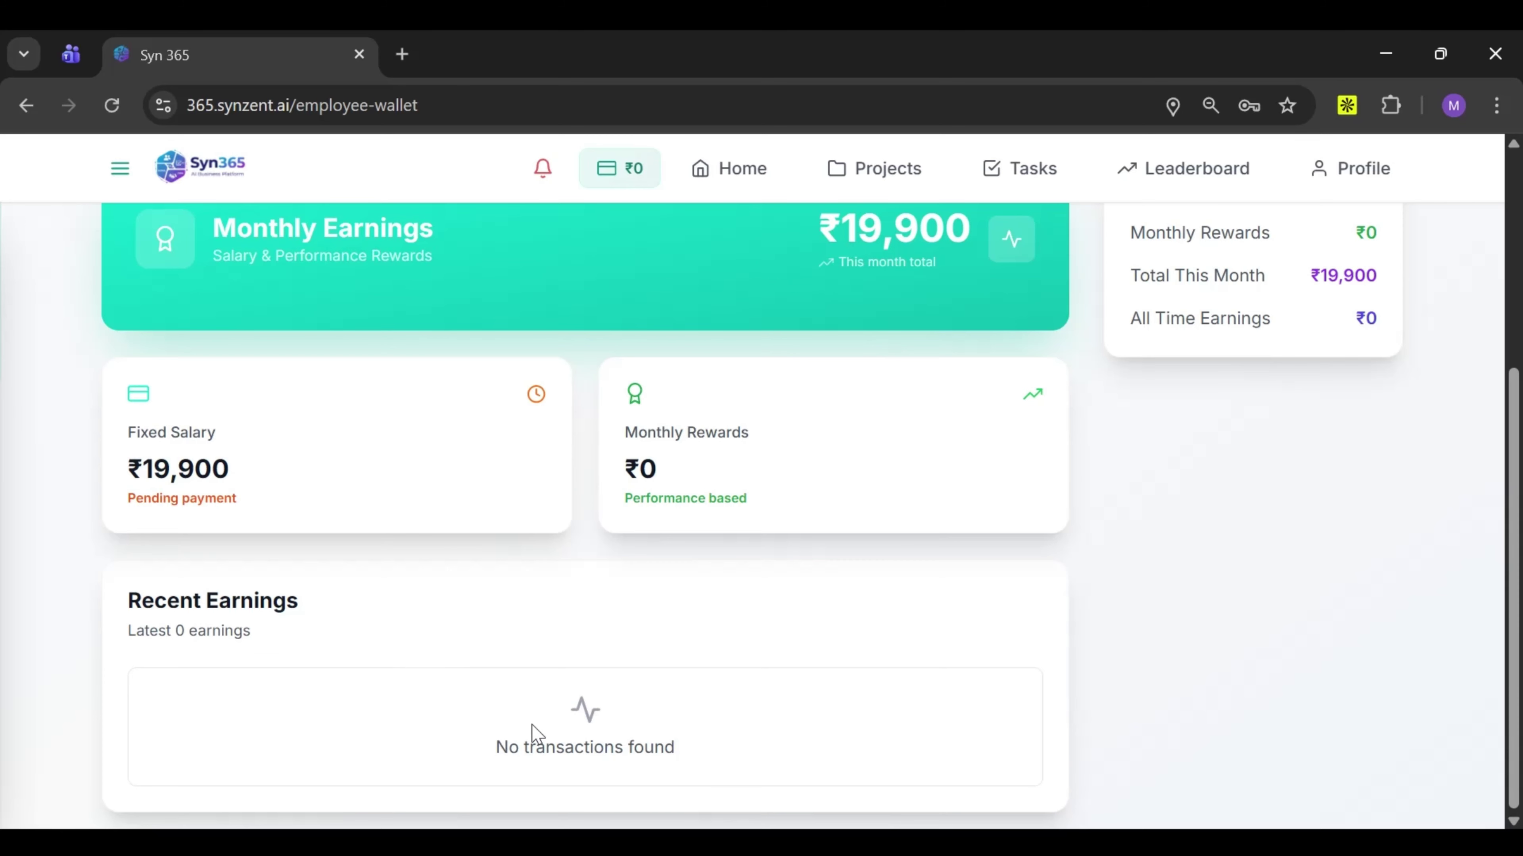
pyautogui.scroll(6, 527, 728)
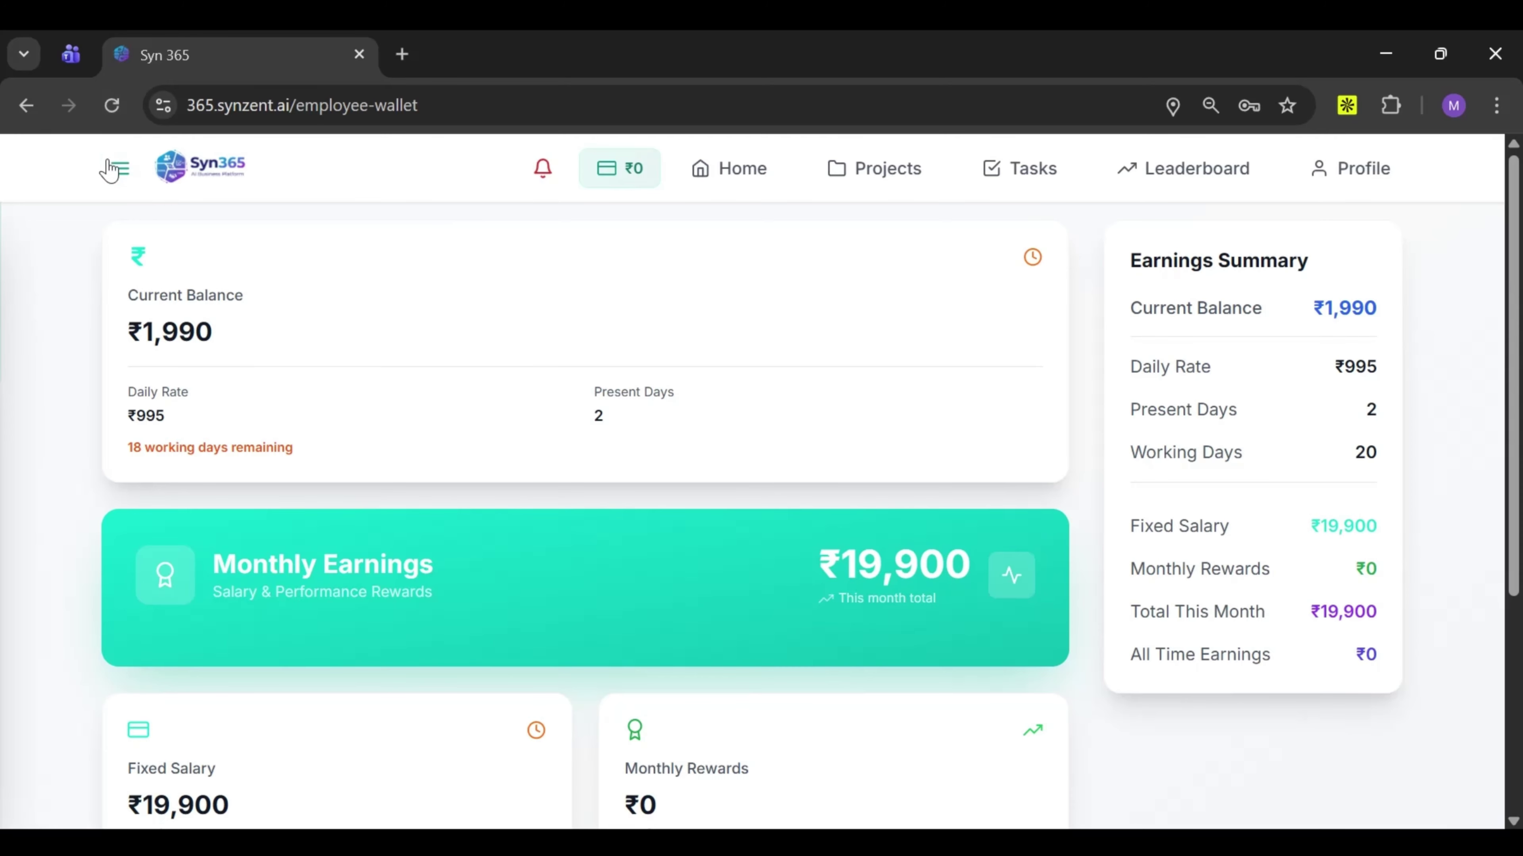
# Return from the wallet to the employee home dashboard
pyautogui.click(120, 169)
pyautogui.click(48, 418)
pyautogui.click(442, 310)
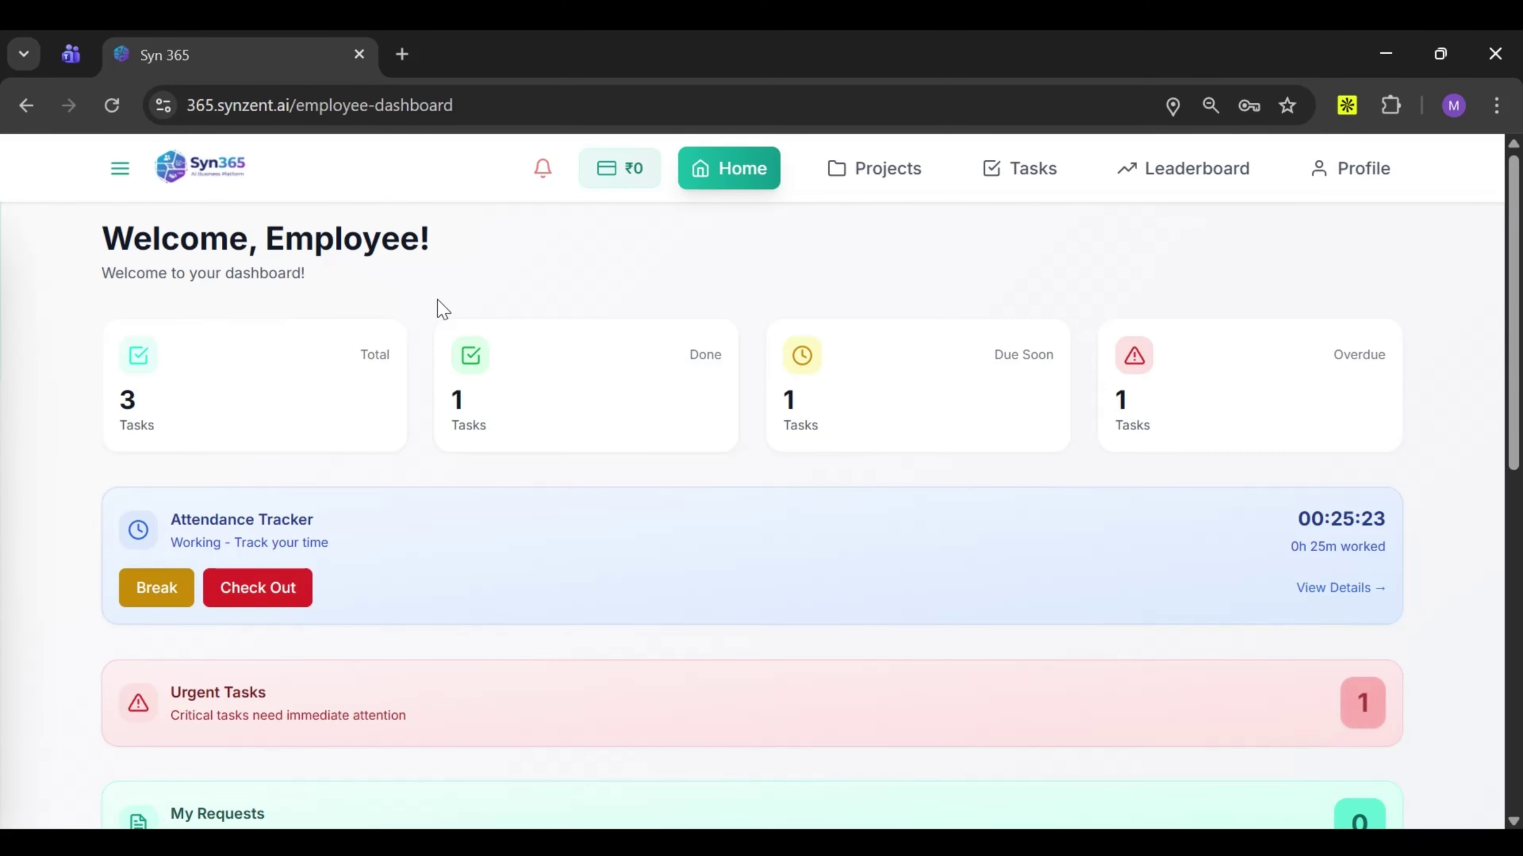